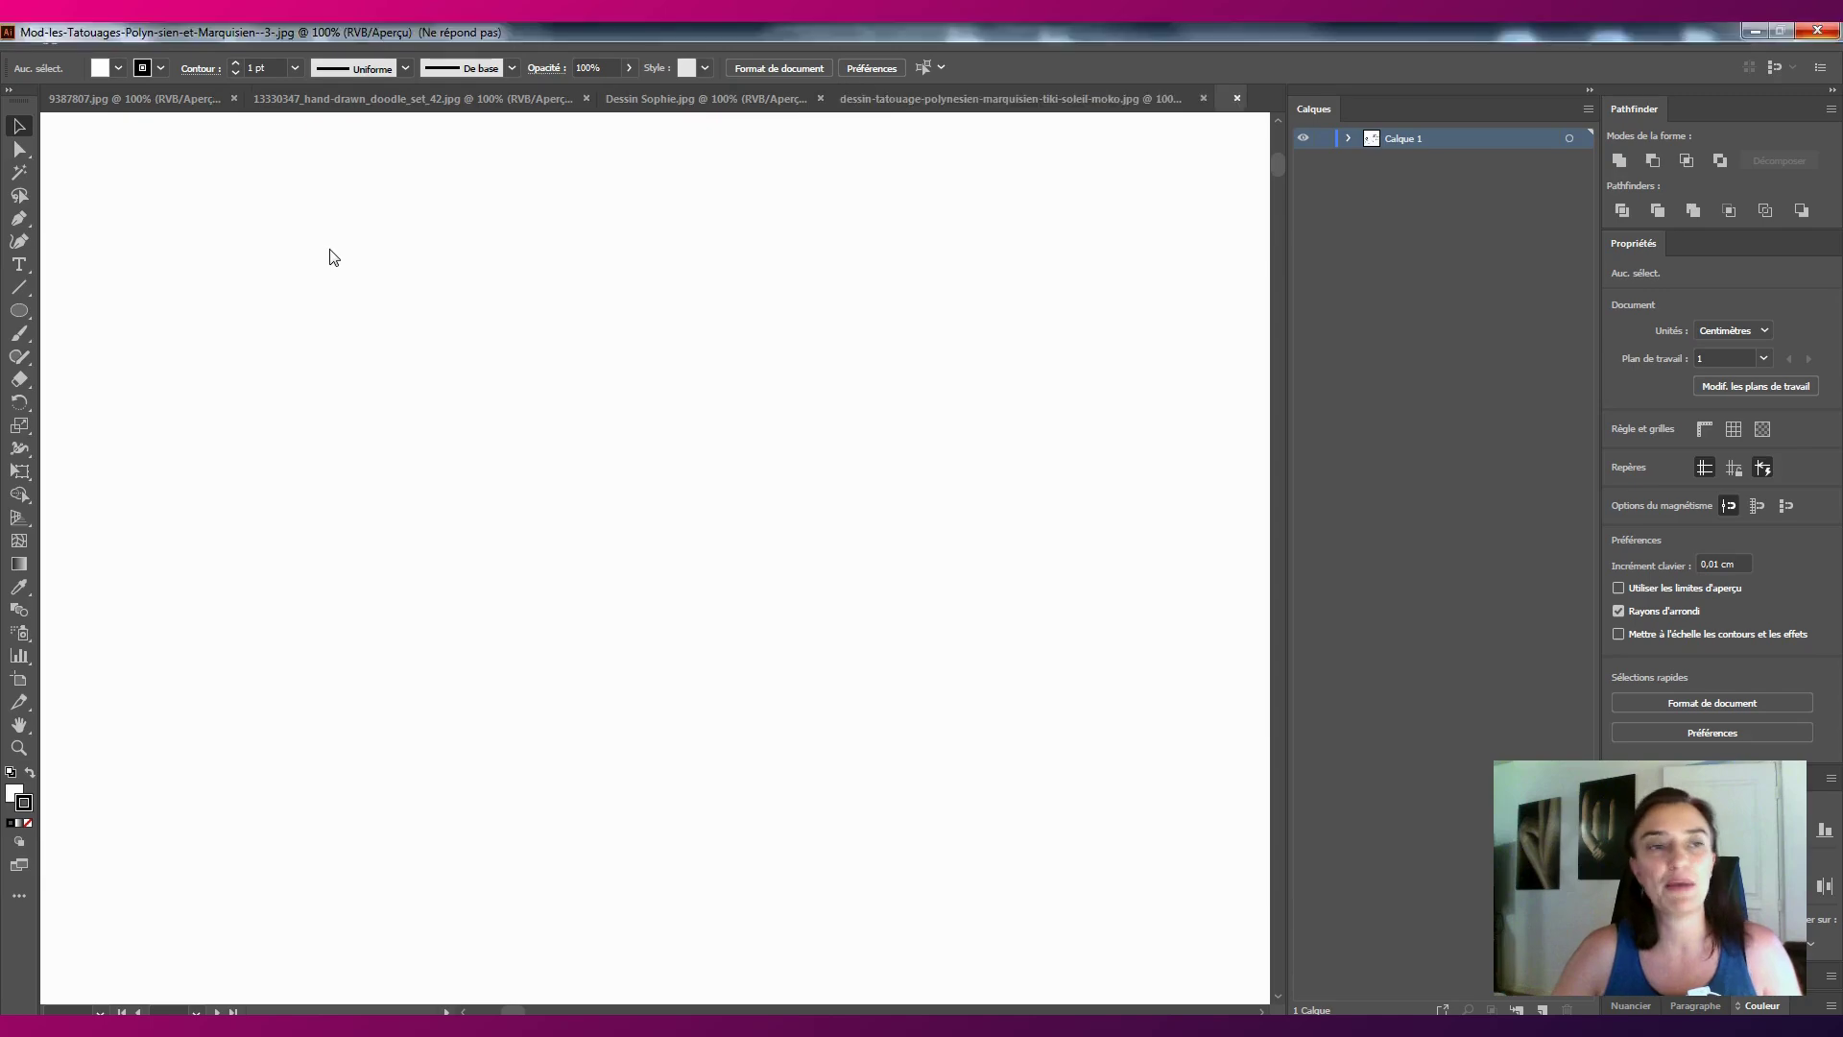
# Bring up the 9387807.jpg document, centre its artboard in view and select the palm beach image
pyautogui.click(336, 249)
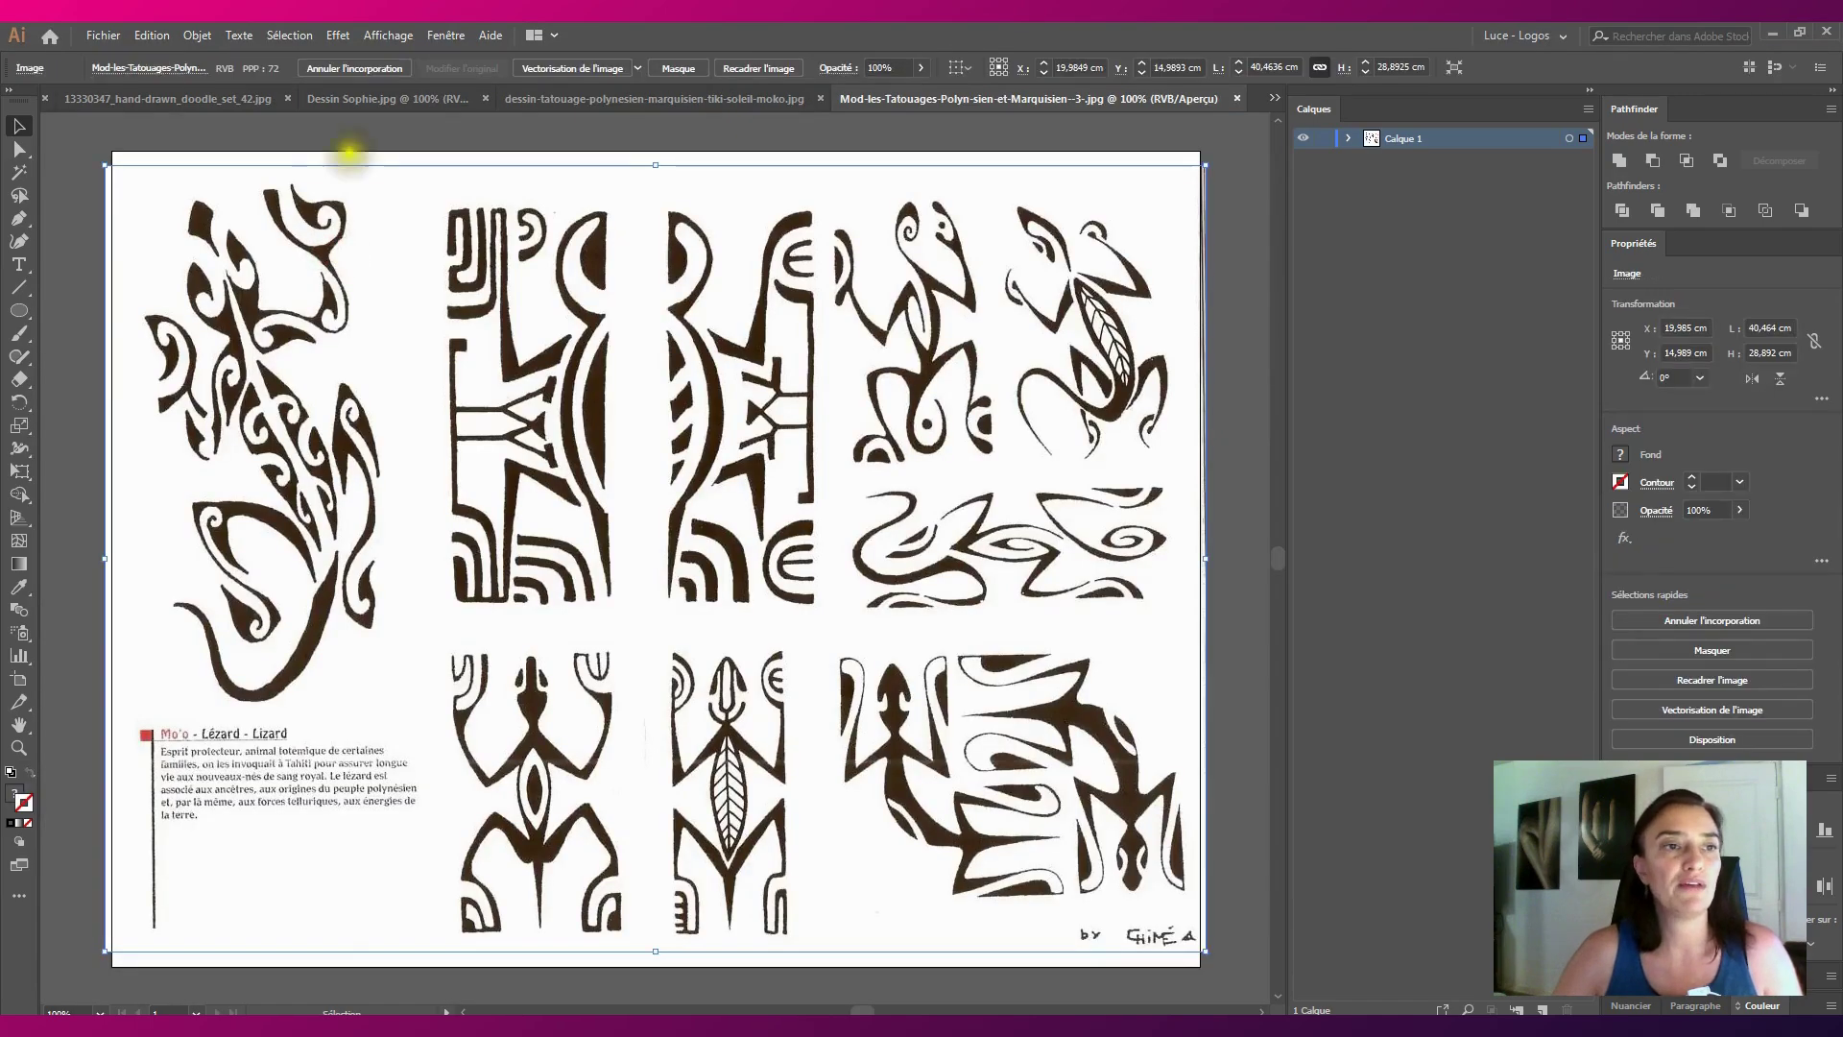
pyautogui.click(210, 97)
pyautogui.click(178, 96)
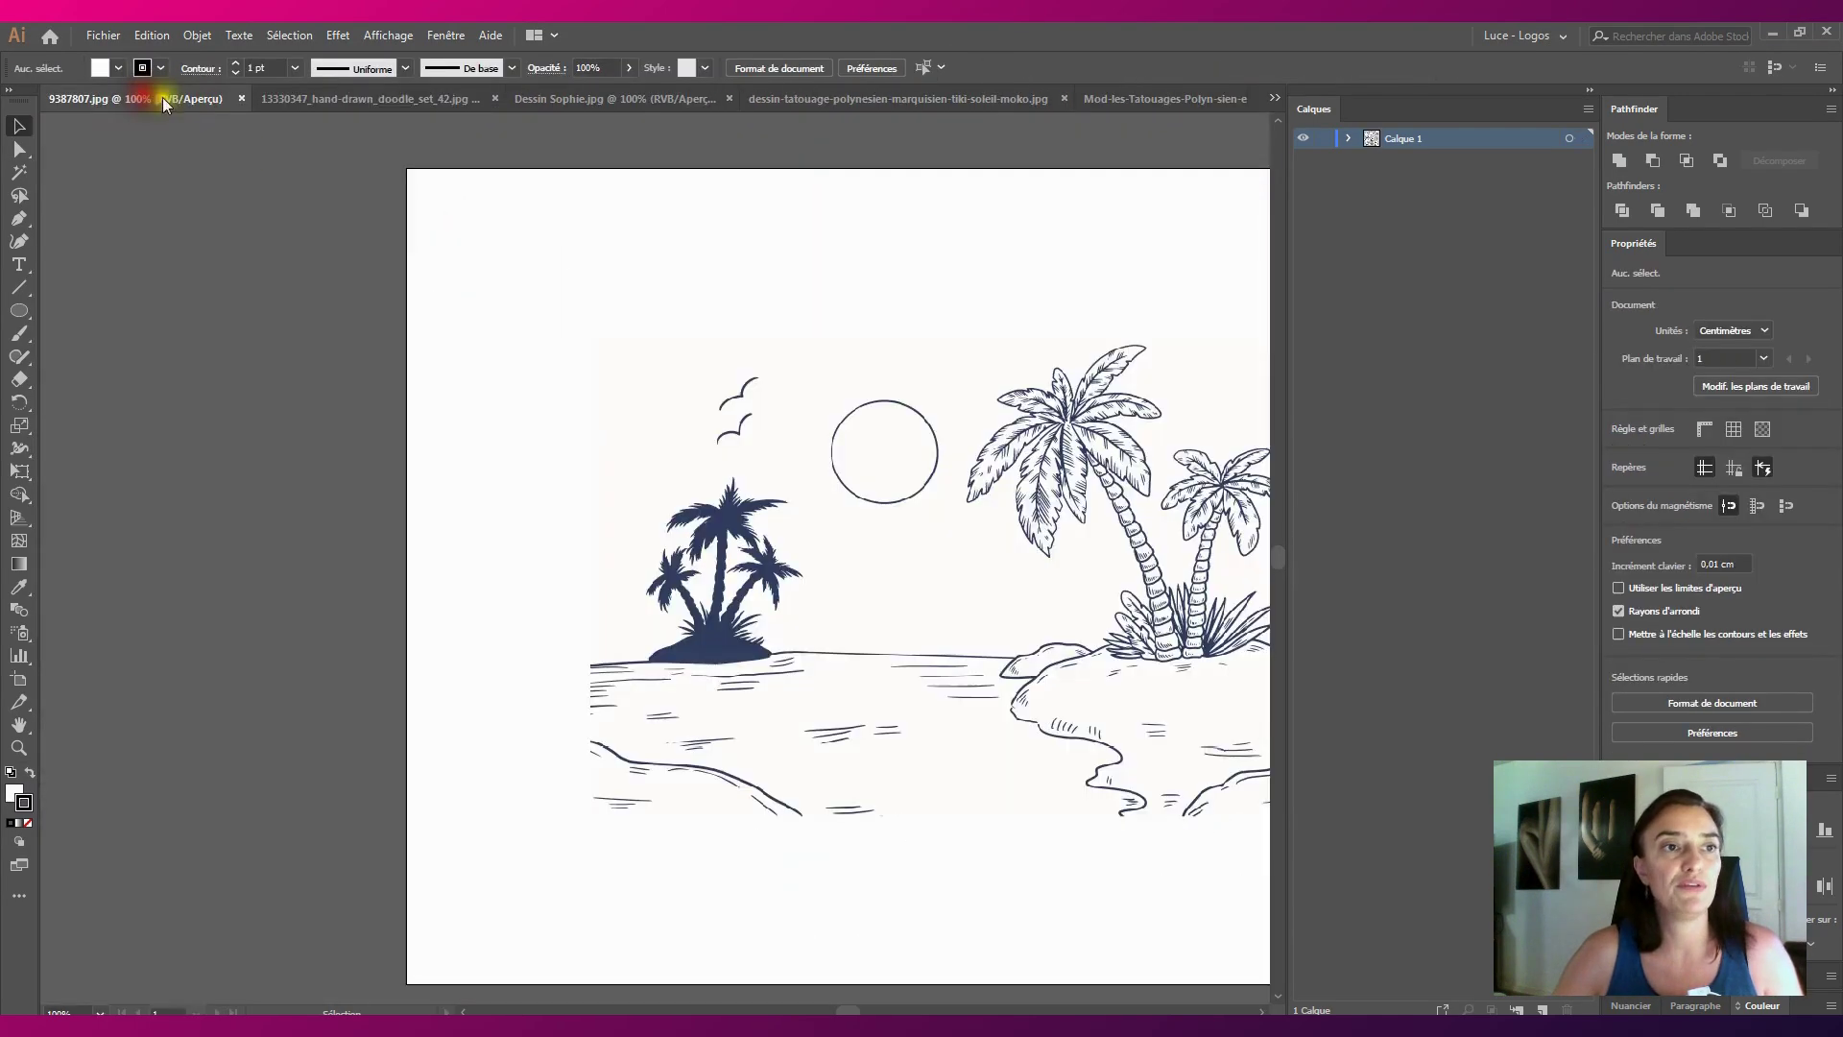
pyautogui.click(14, 749)
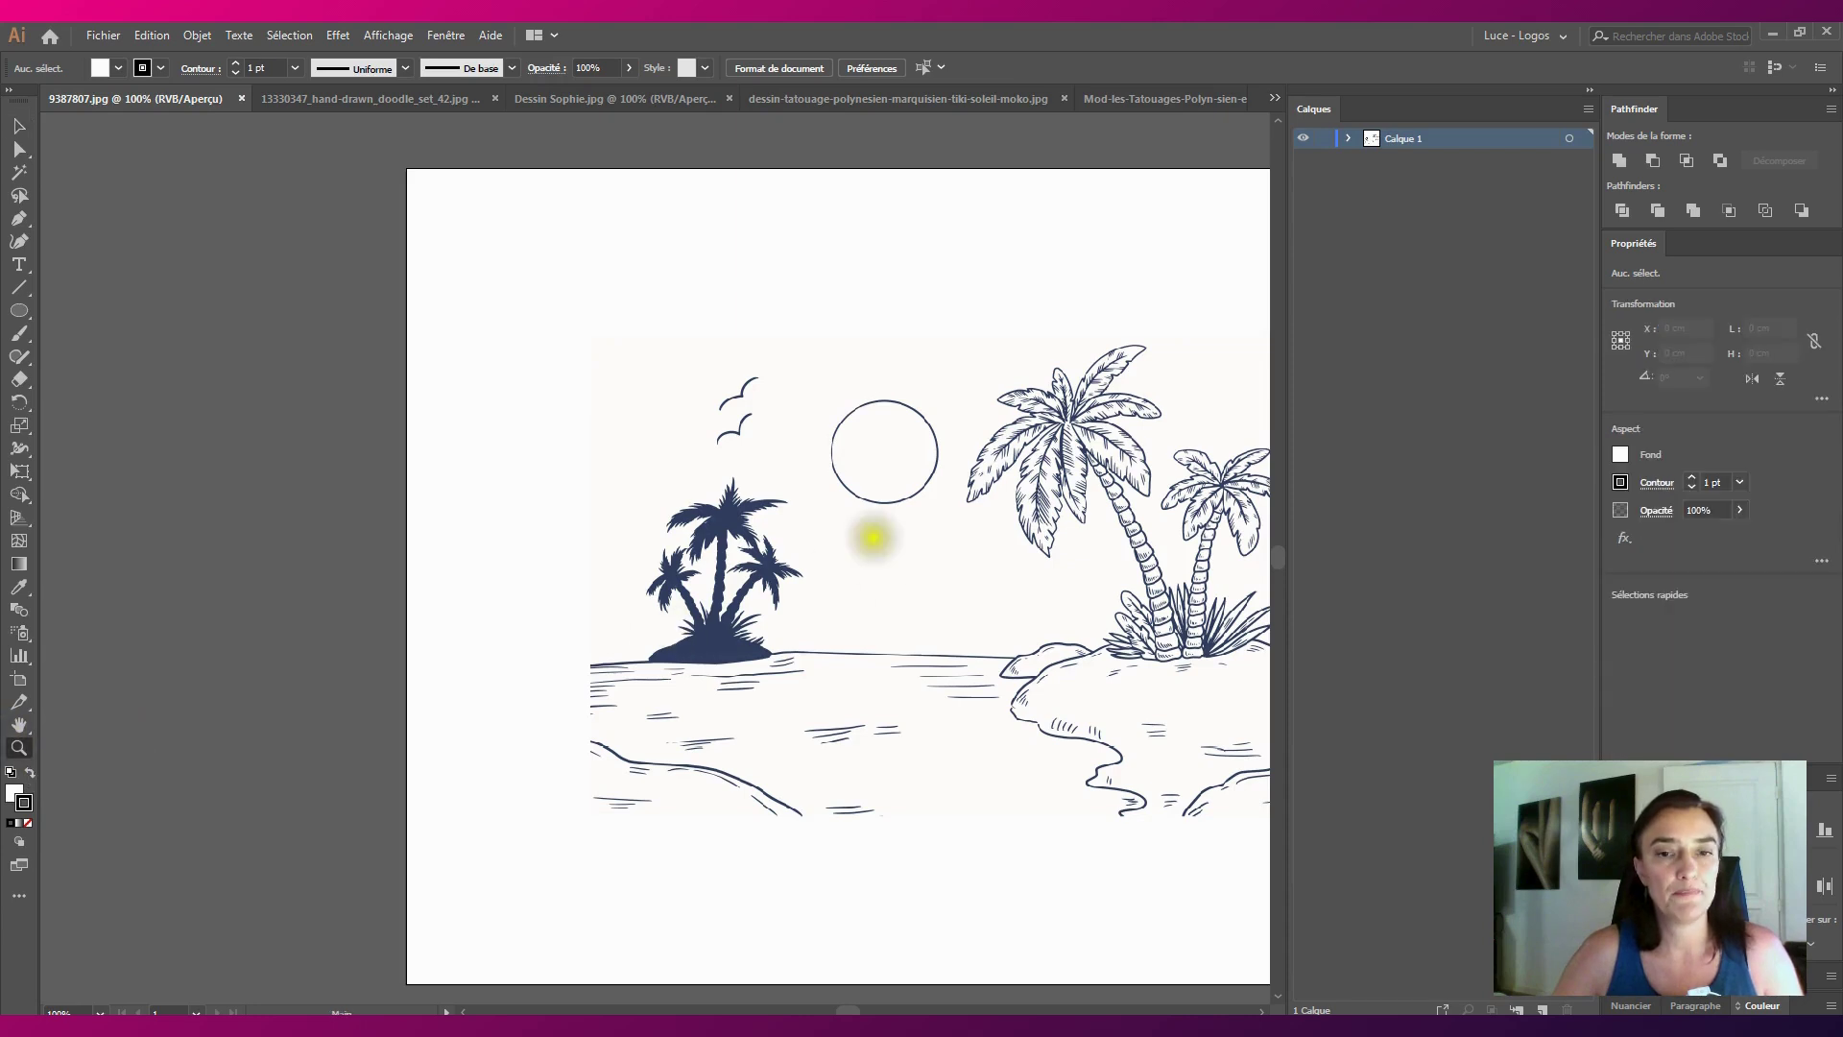
pyautogui.moveTo(871, 534); pyautogui.dragTo(659, 519)
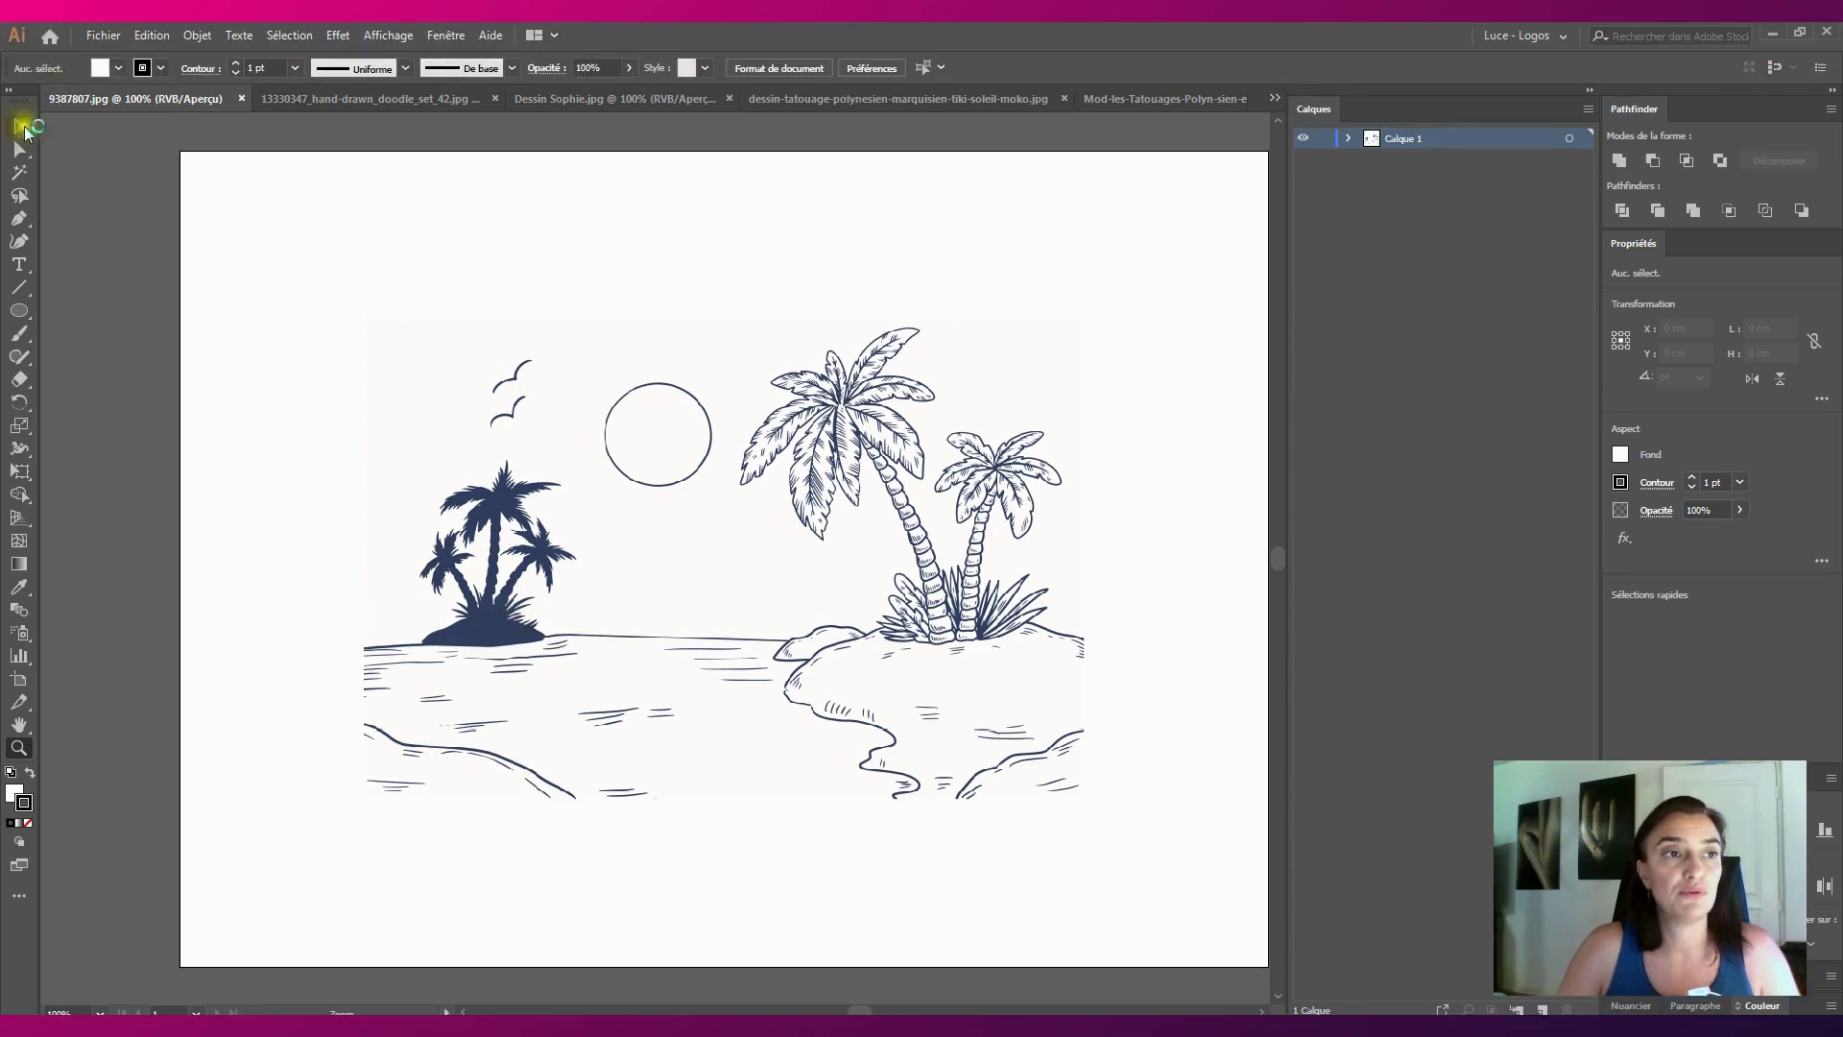
pyautogui.click(21, 129)
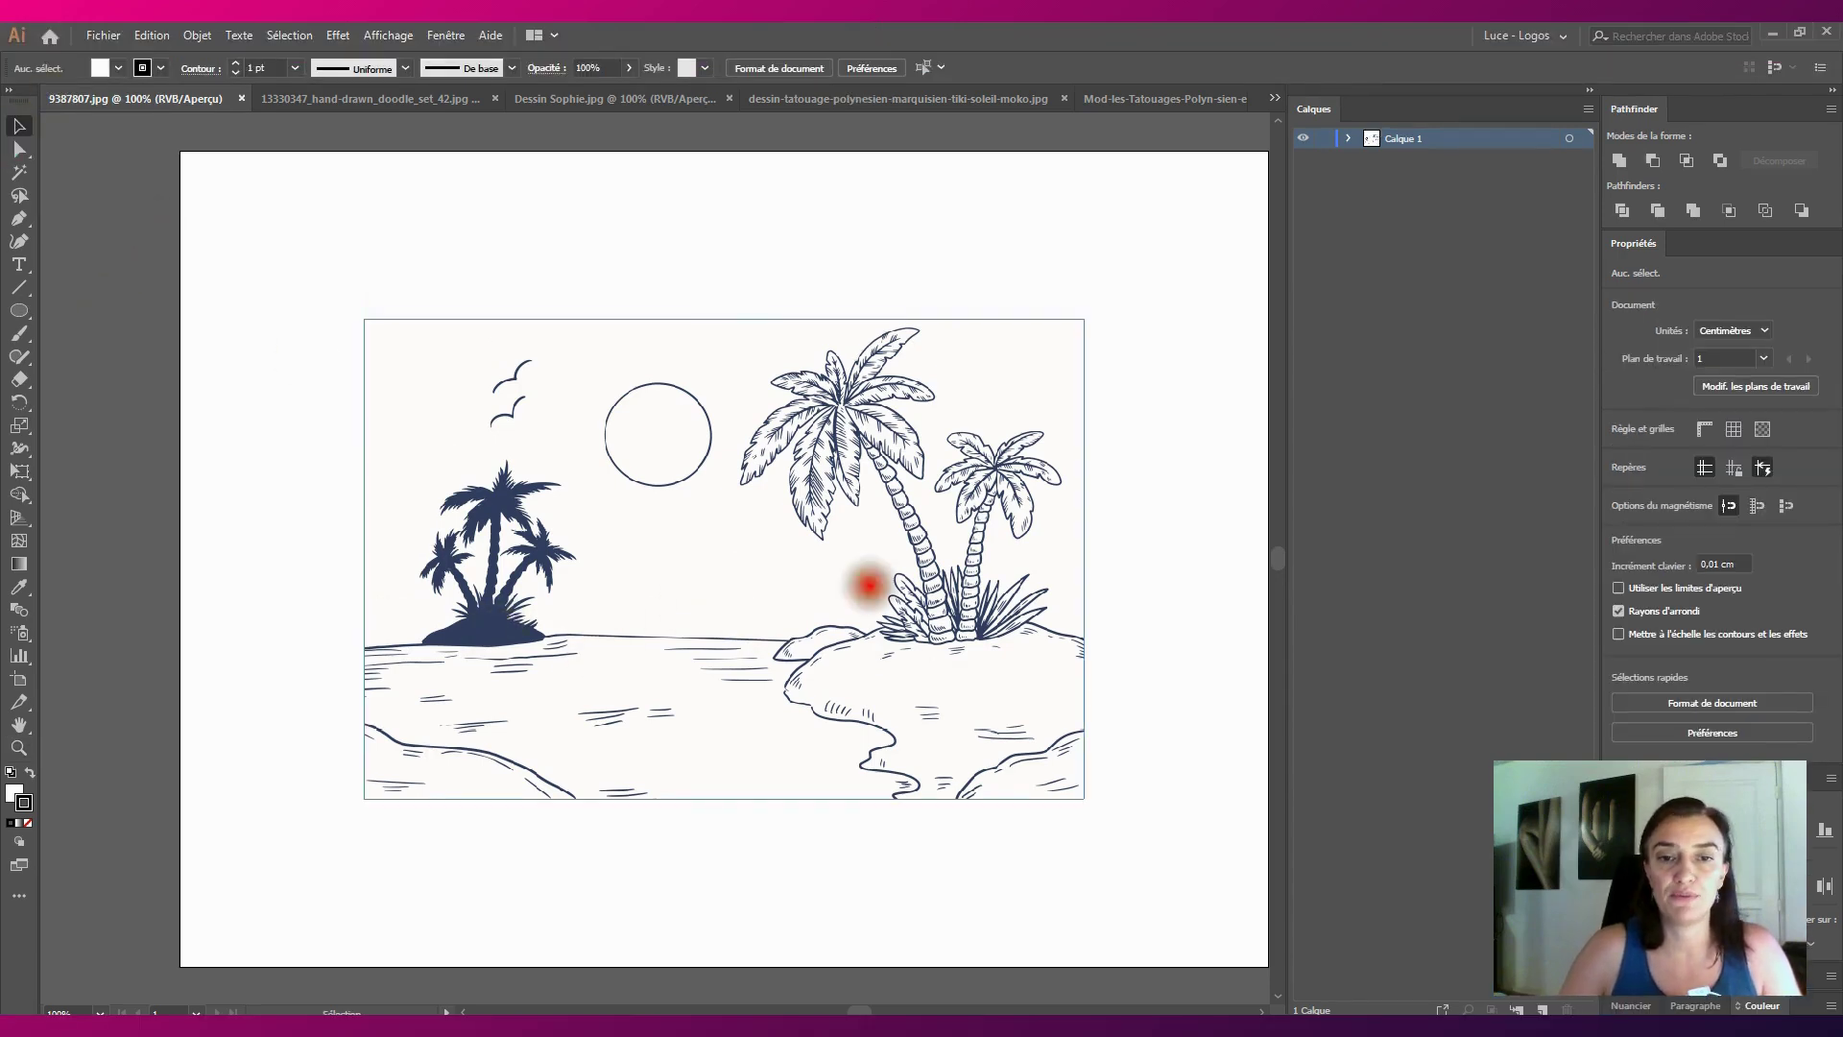
pyautogui.click(869, 583)
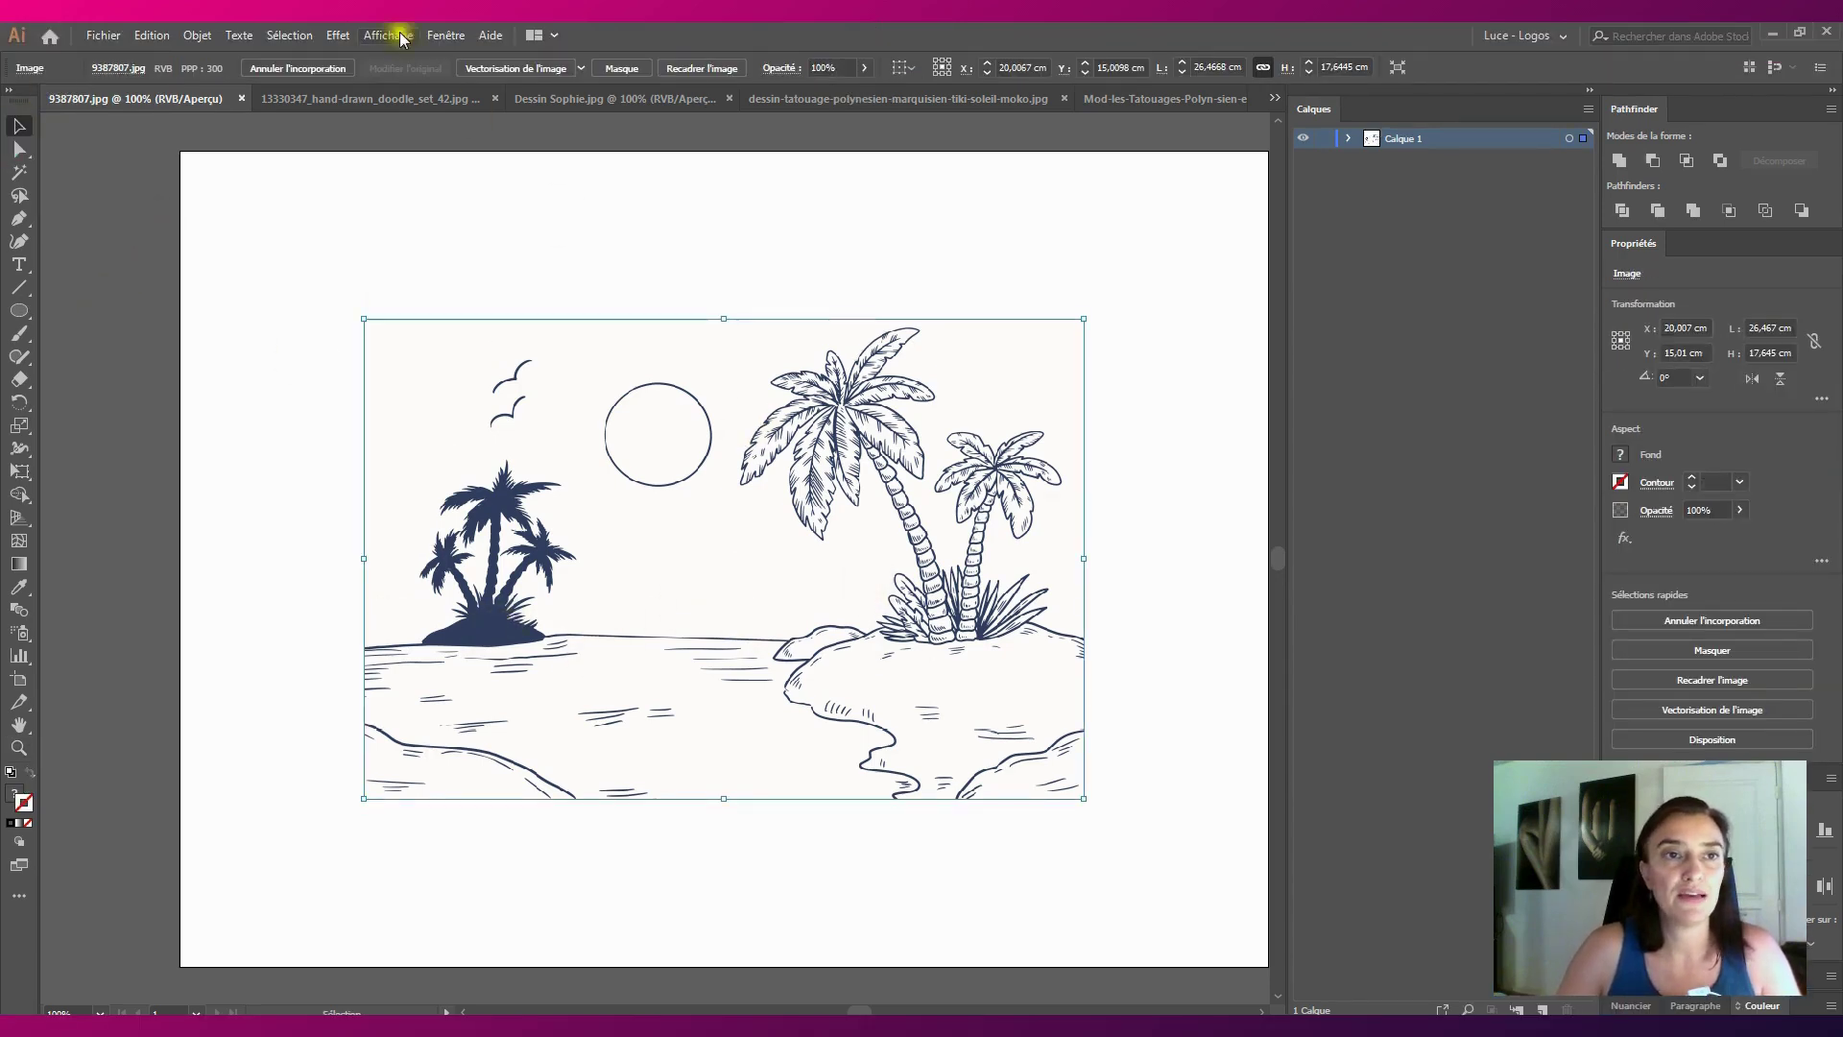
# Display the Vectorisation de l'image settings and move them toward the upper edge of the artboard
pyautogui.click(445, 36)
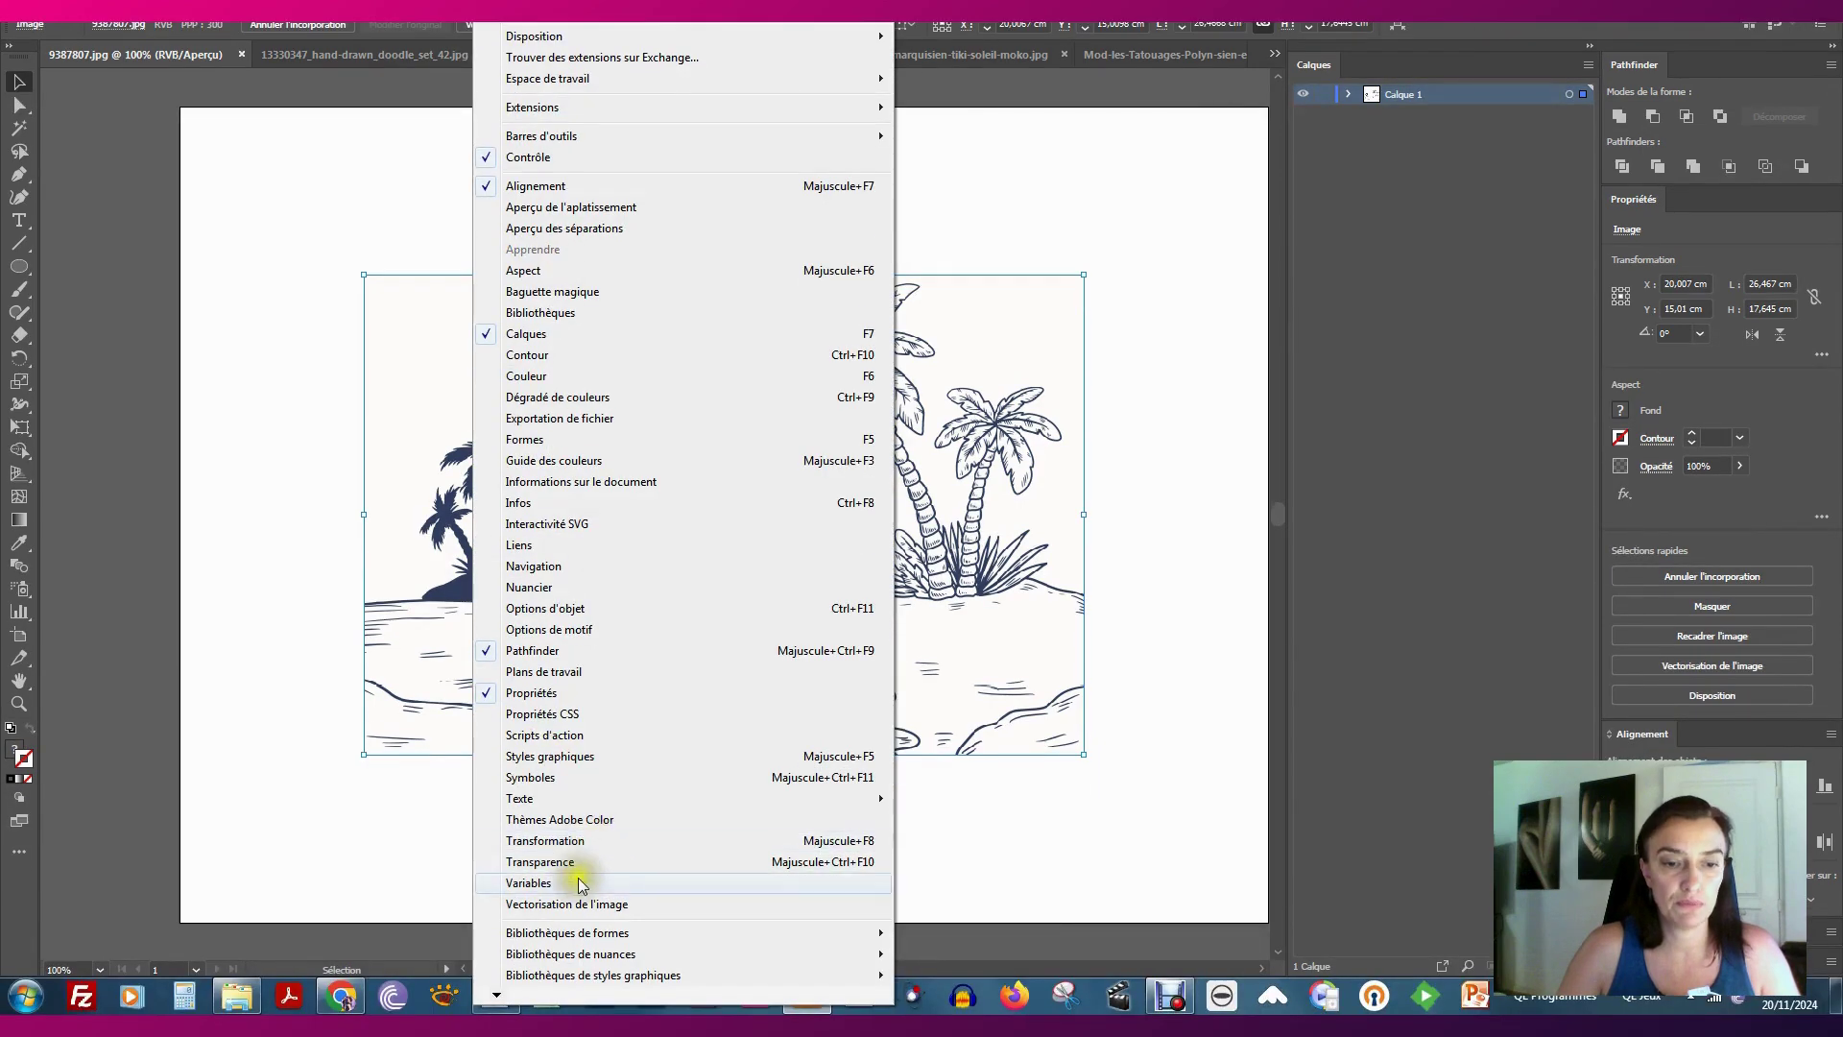
pyautogui.click(569, 906)
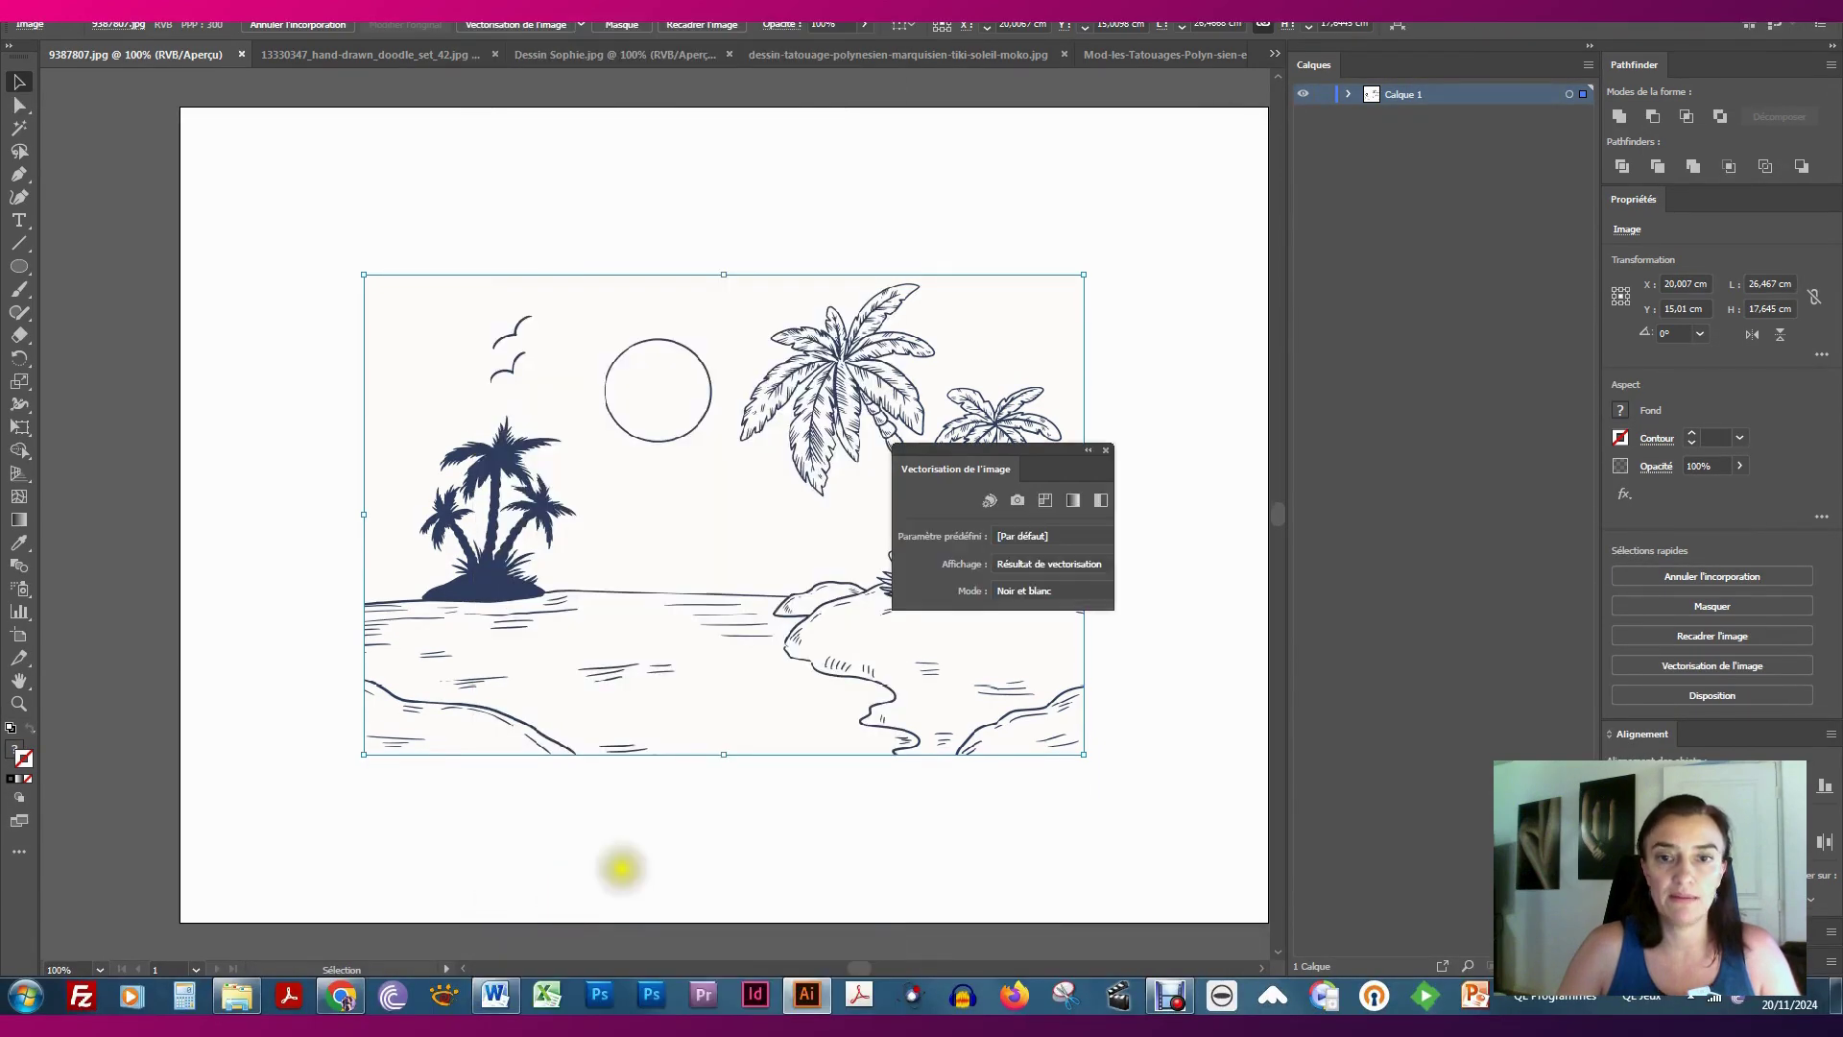
pyautogui.moveTo(1083, 464); pyautogui.dragTo(1157, 153)
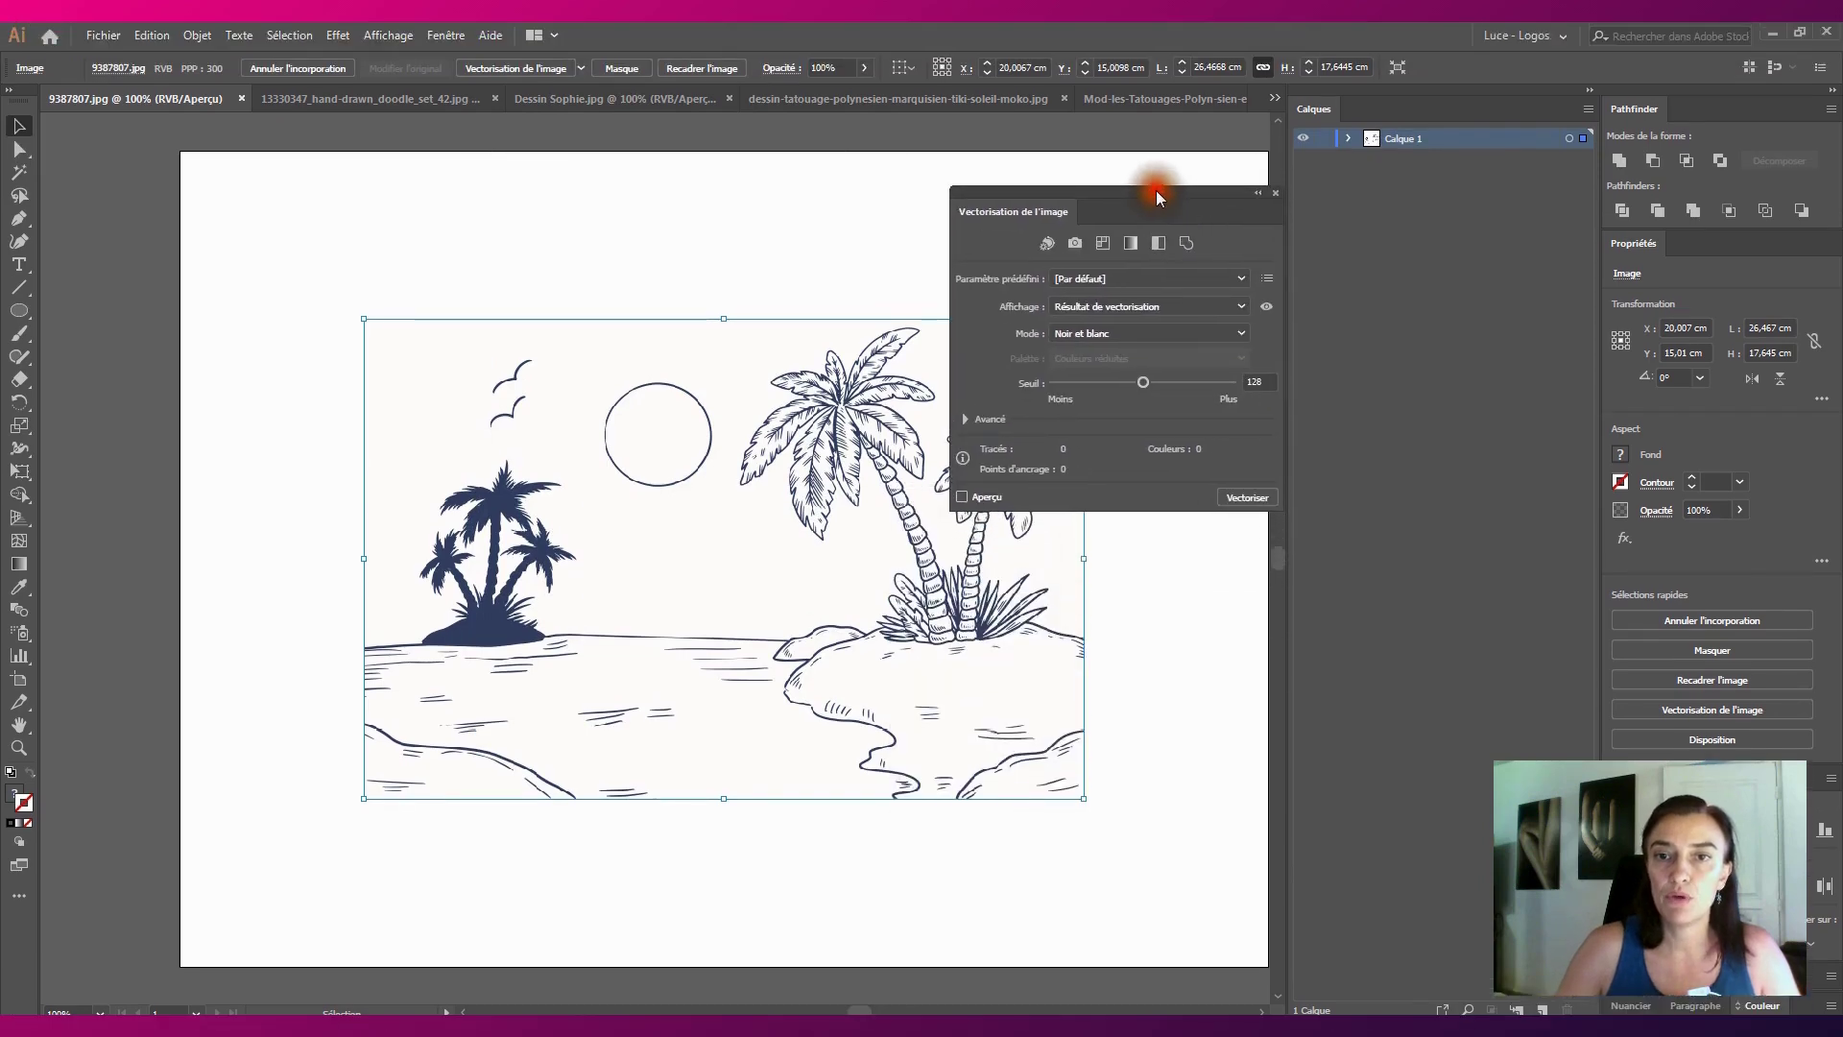
# Vectorise the selected image with the Logo noir et blanc preset and move the tracing settings clear of the drawing
pyautogui.click(1241, 278)
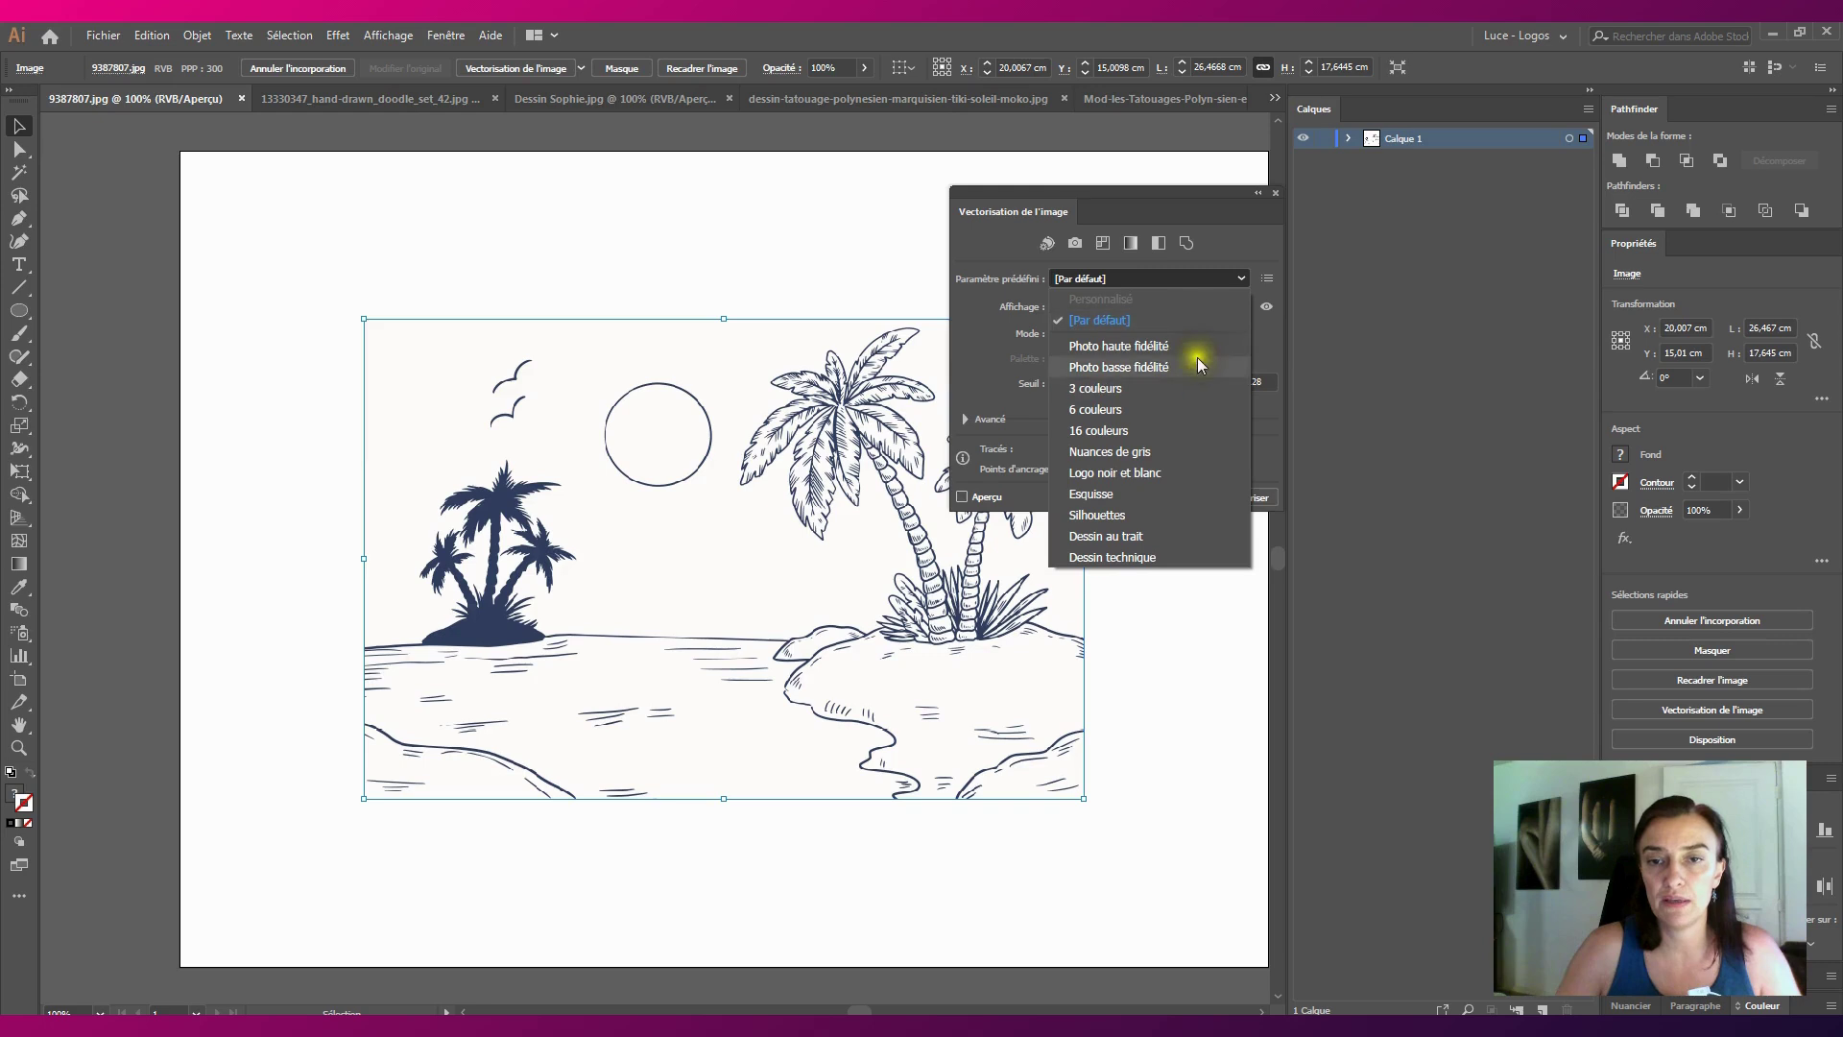
pyautogui.click(1170, 472)
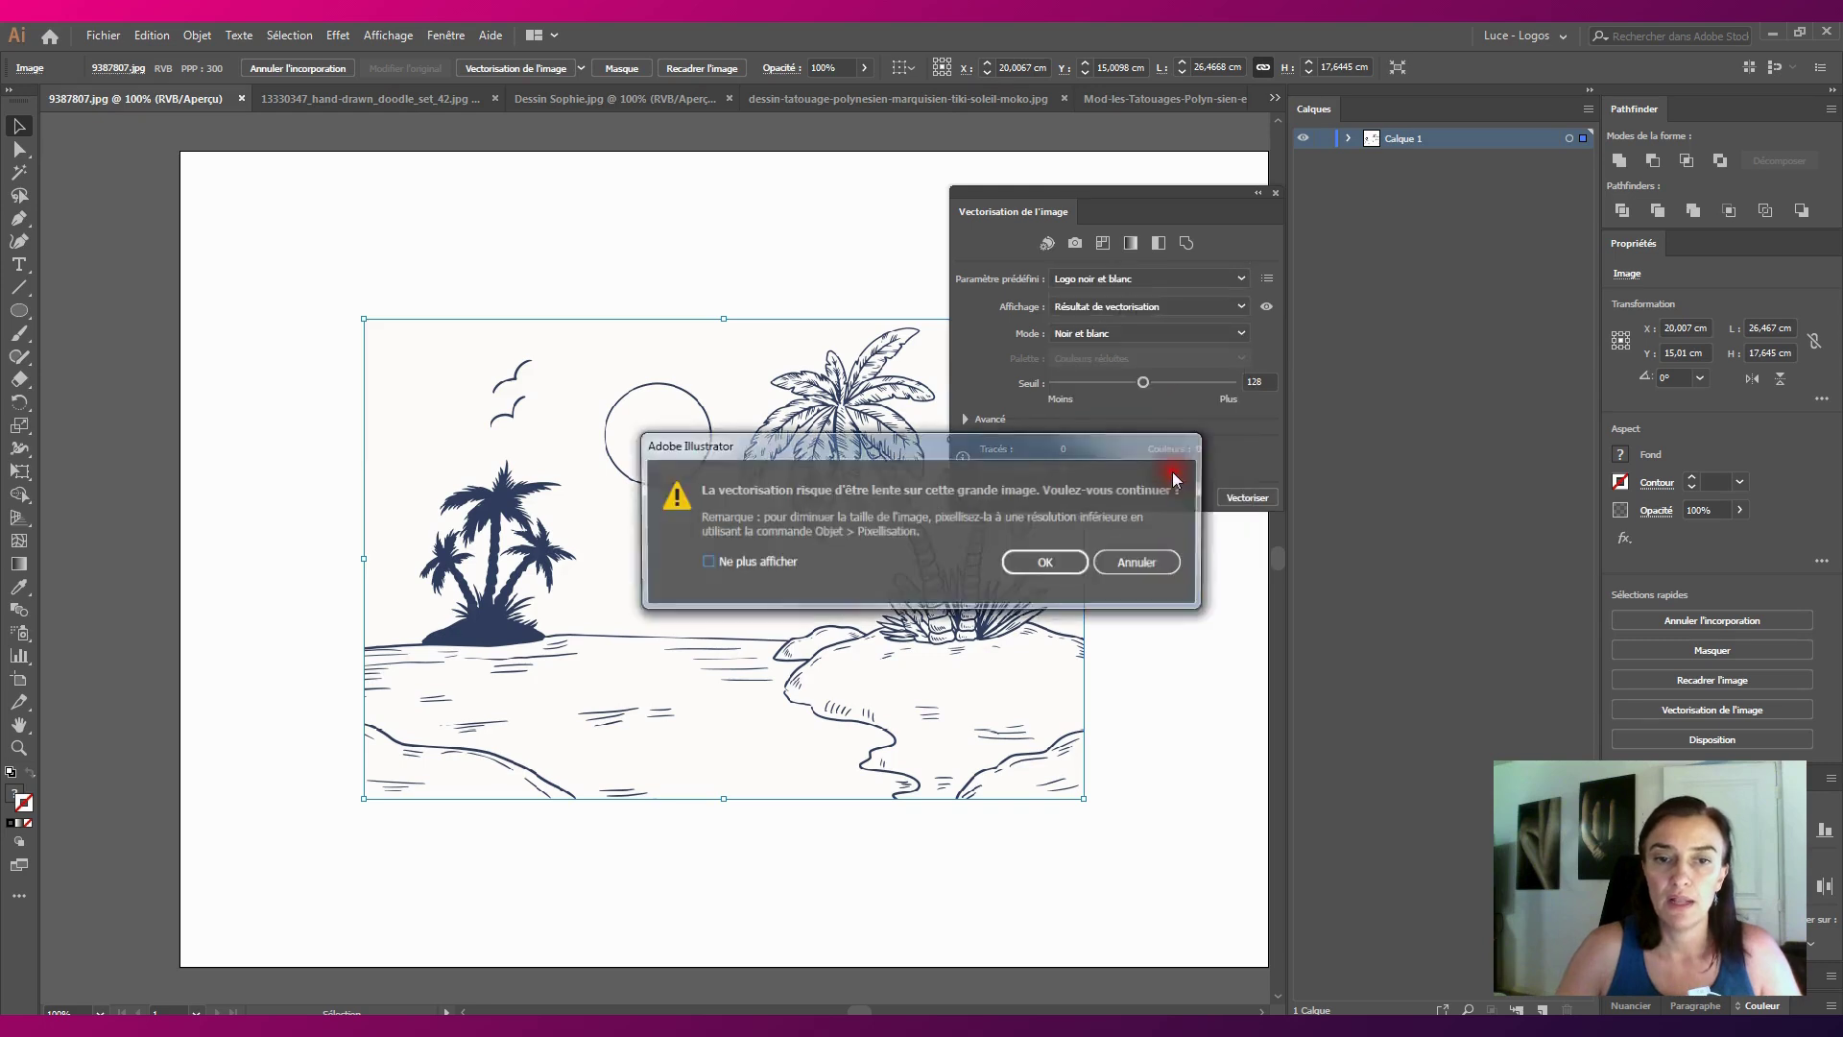
pyautogui.click(1068, 567)
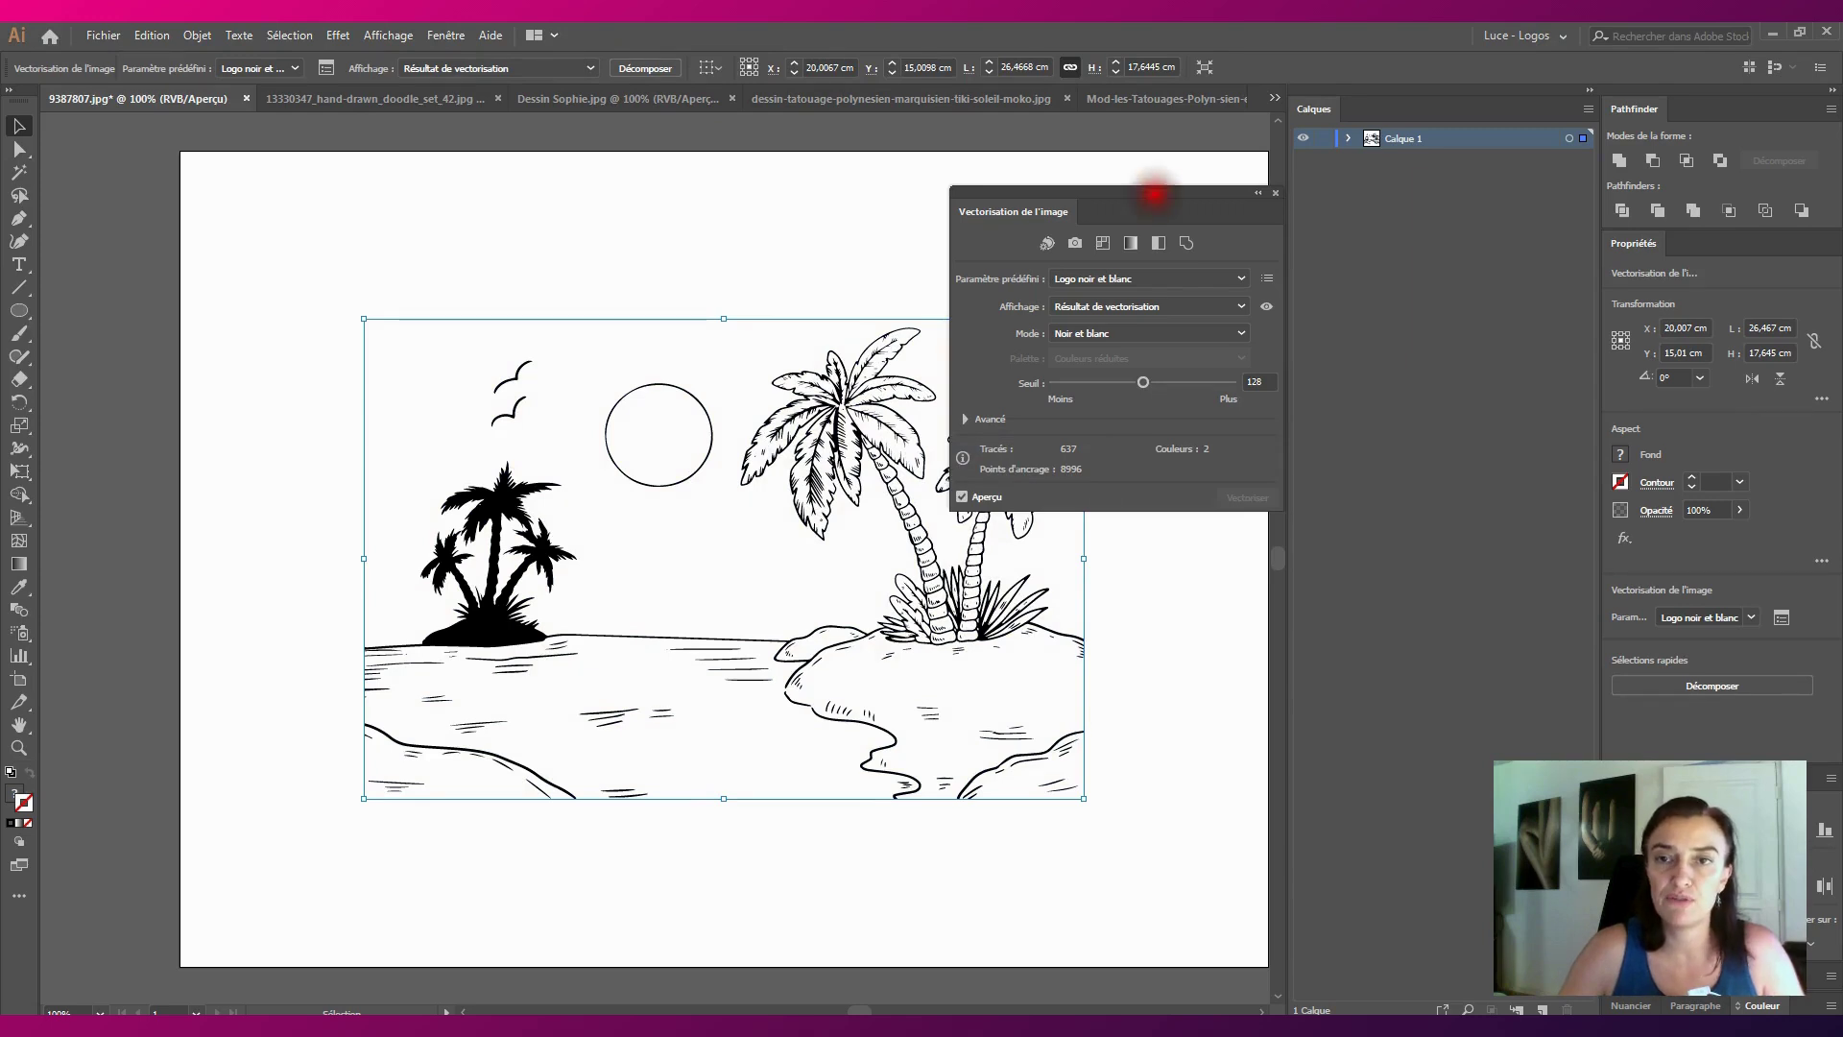
pyautogui.moveTo(1154, 195); pyautogui.dragTo(1308, 219)
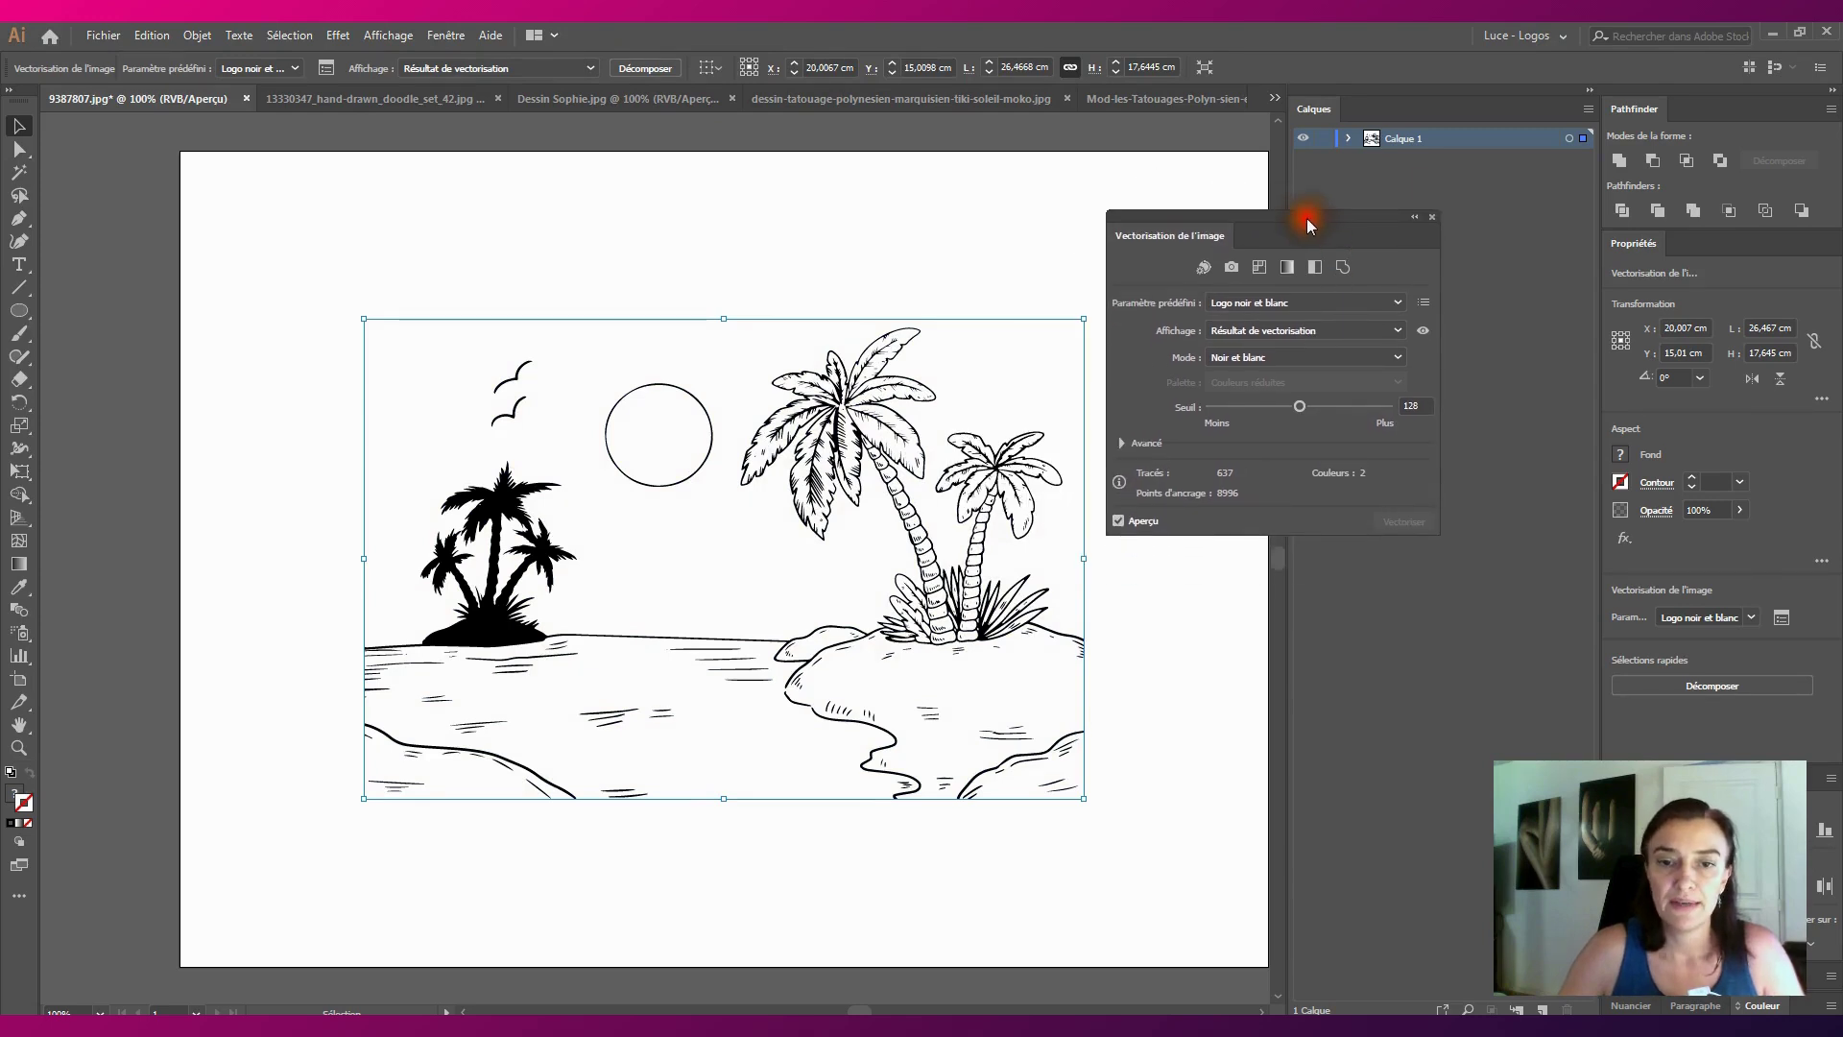
# Examine the traced outlines of the large palm's leaves up close, up to 3200%, and return to the whole drawing at 100%
pyautogui.click(19, 745)
pyautogui.click(869, 427)
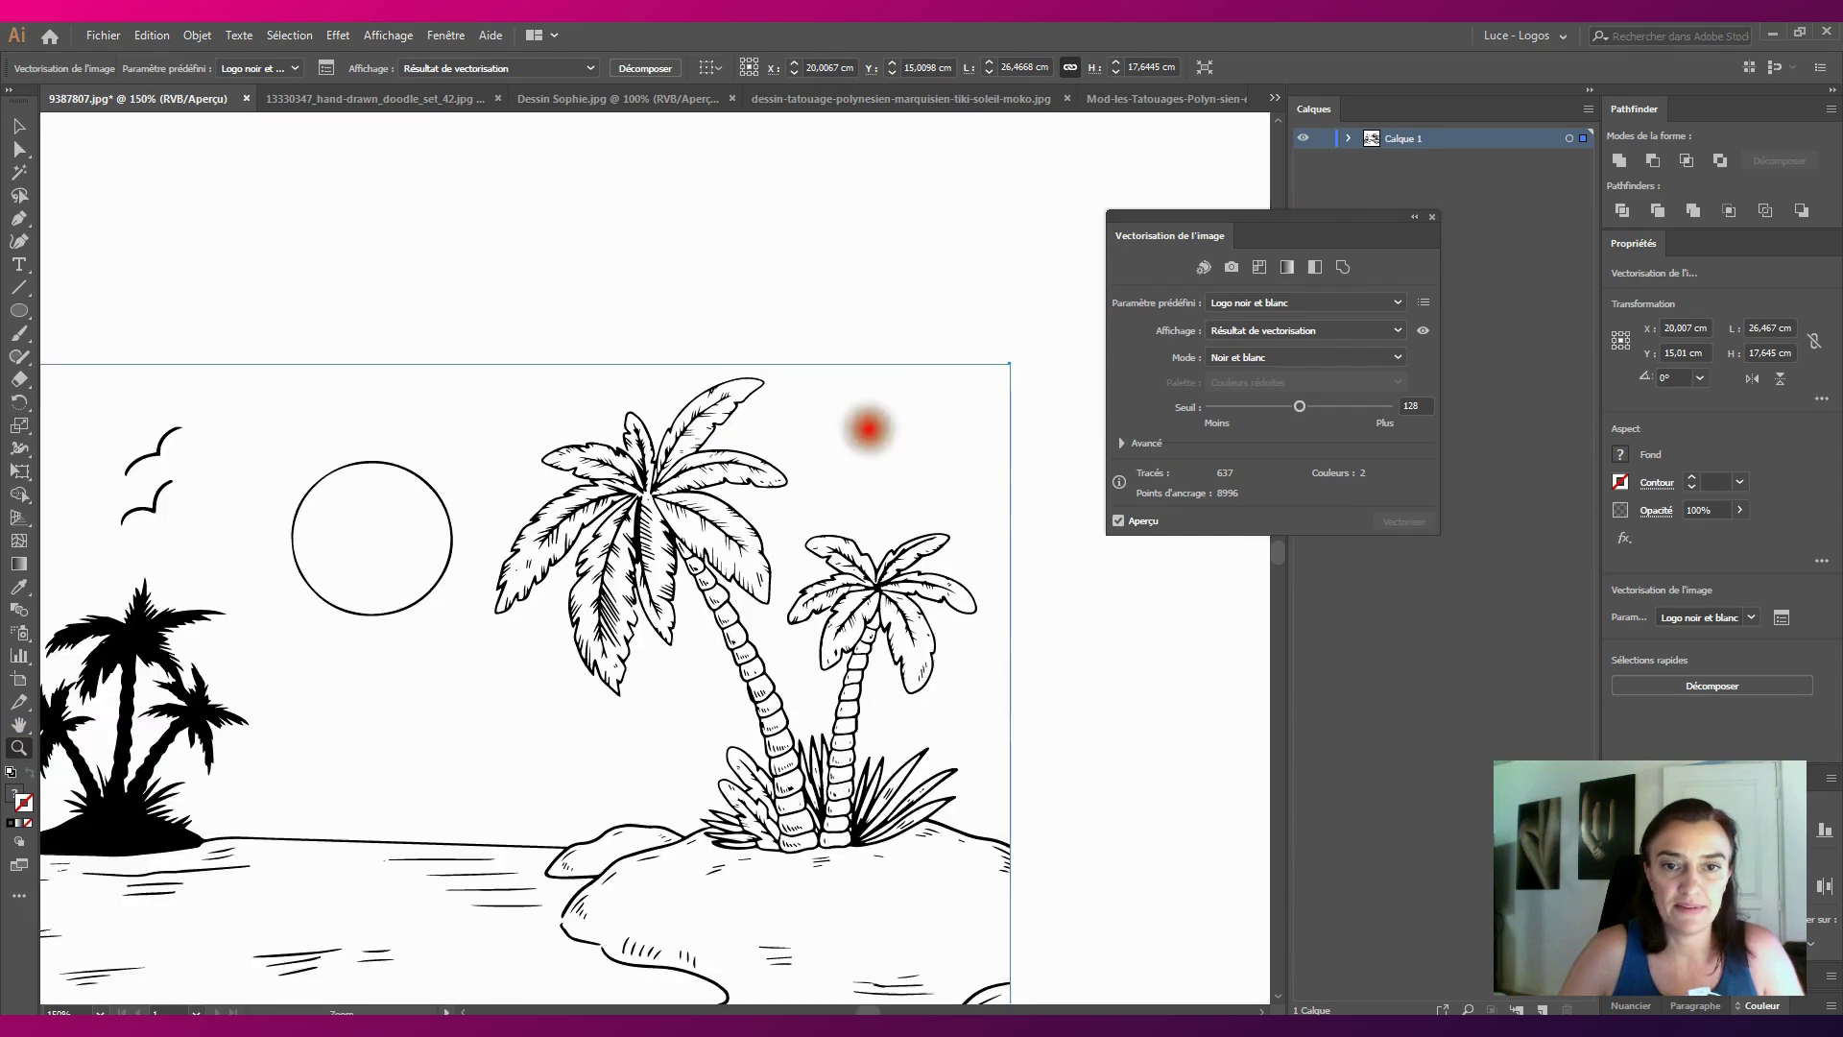
pyautogui.click(795, 453)
pyautogui.click(444, 605)
pyautogui.click(533, 568)
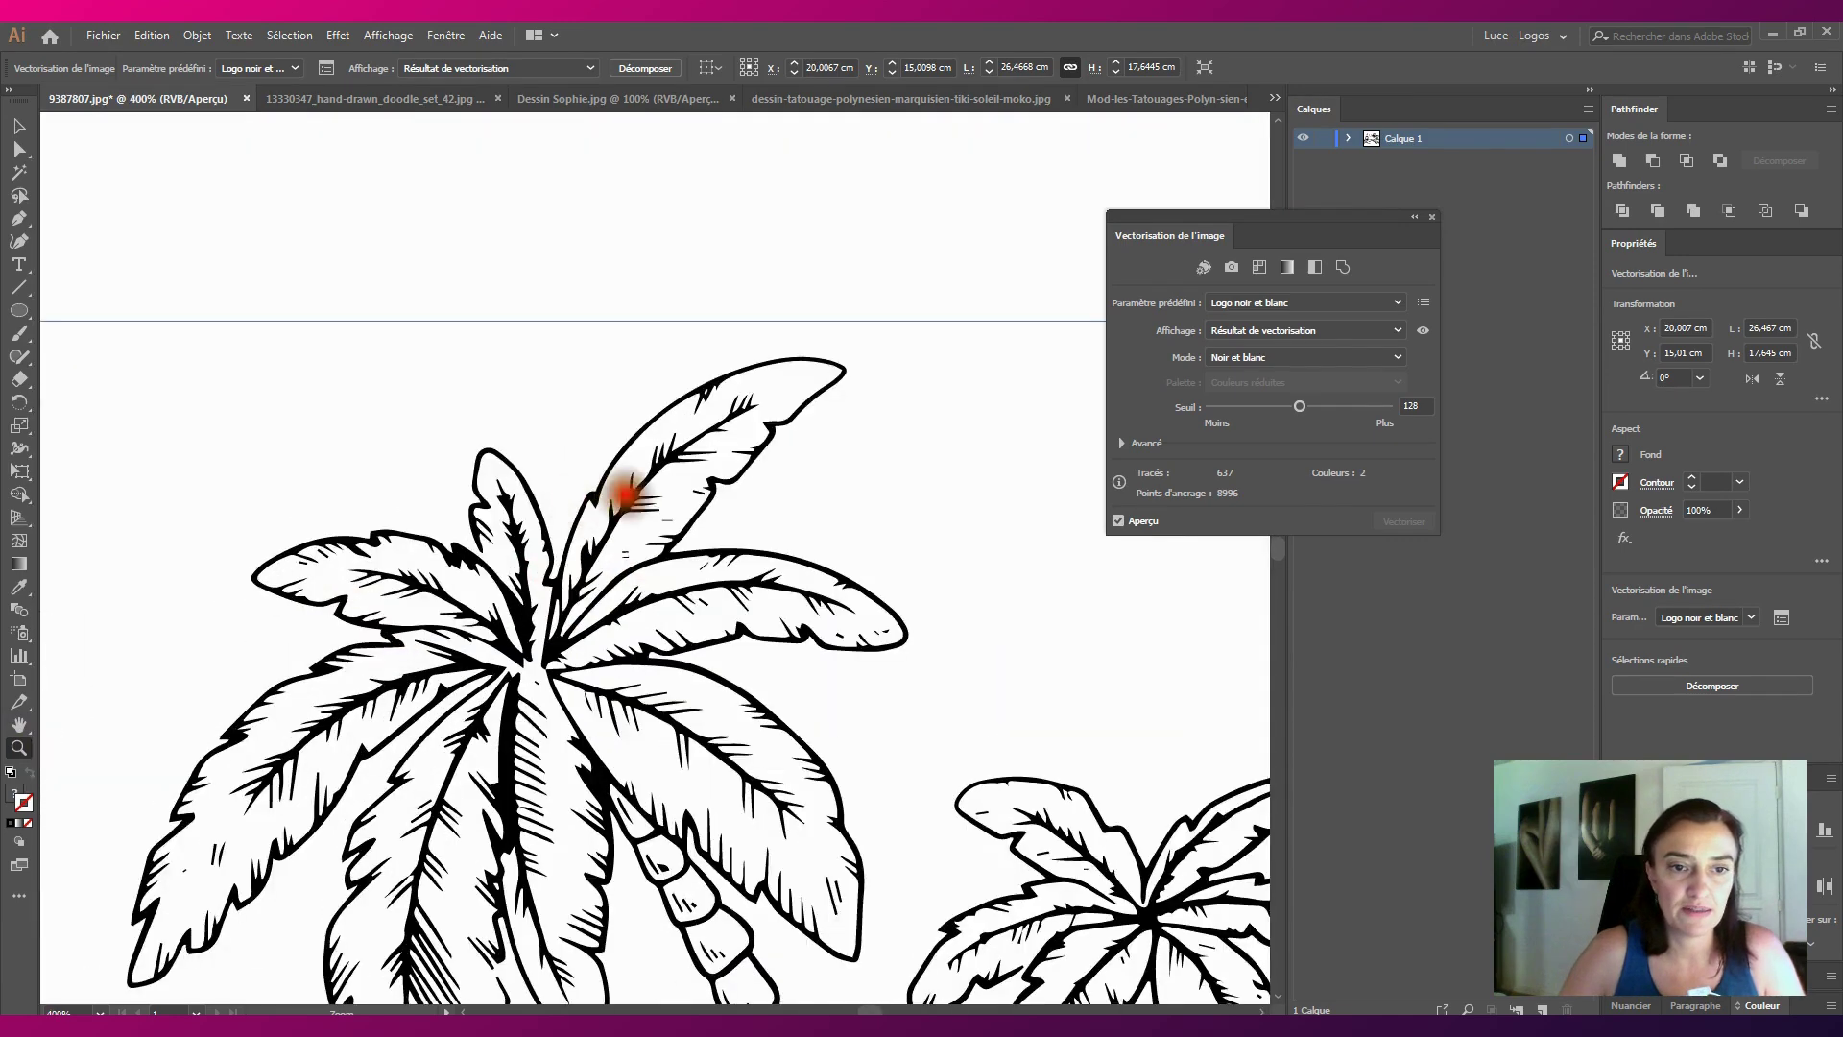
pyautogui.click(625, 494)
pyautogui.click(762, 432)
pyautogui.click(708, 597)
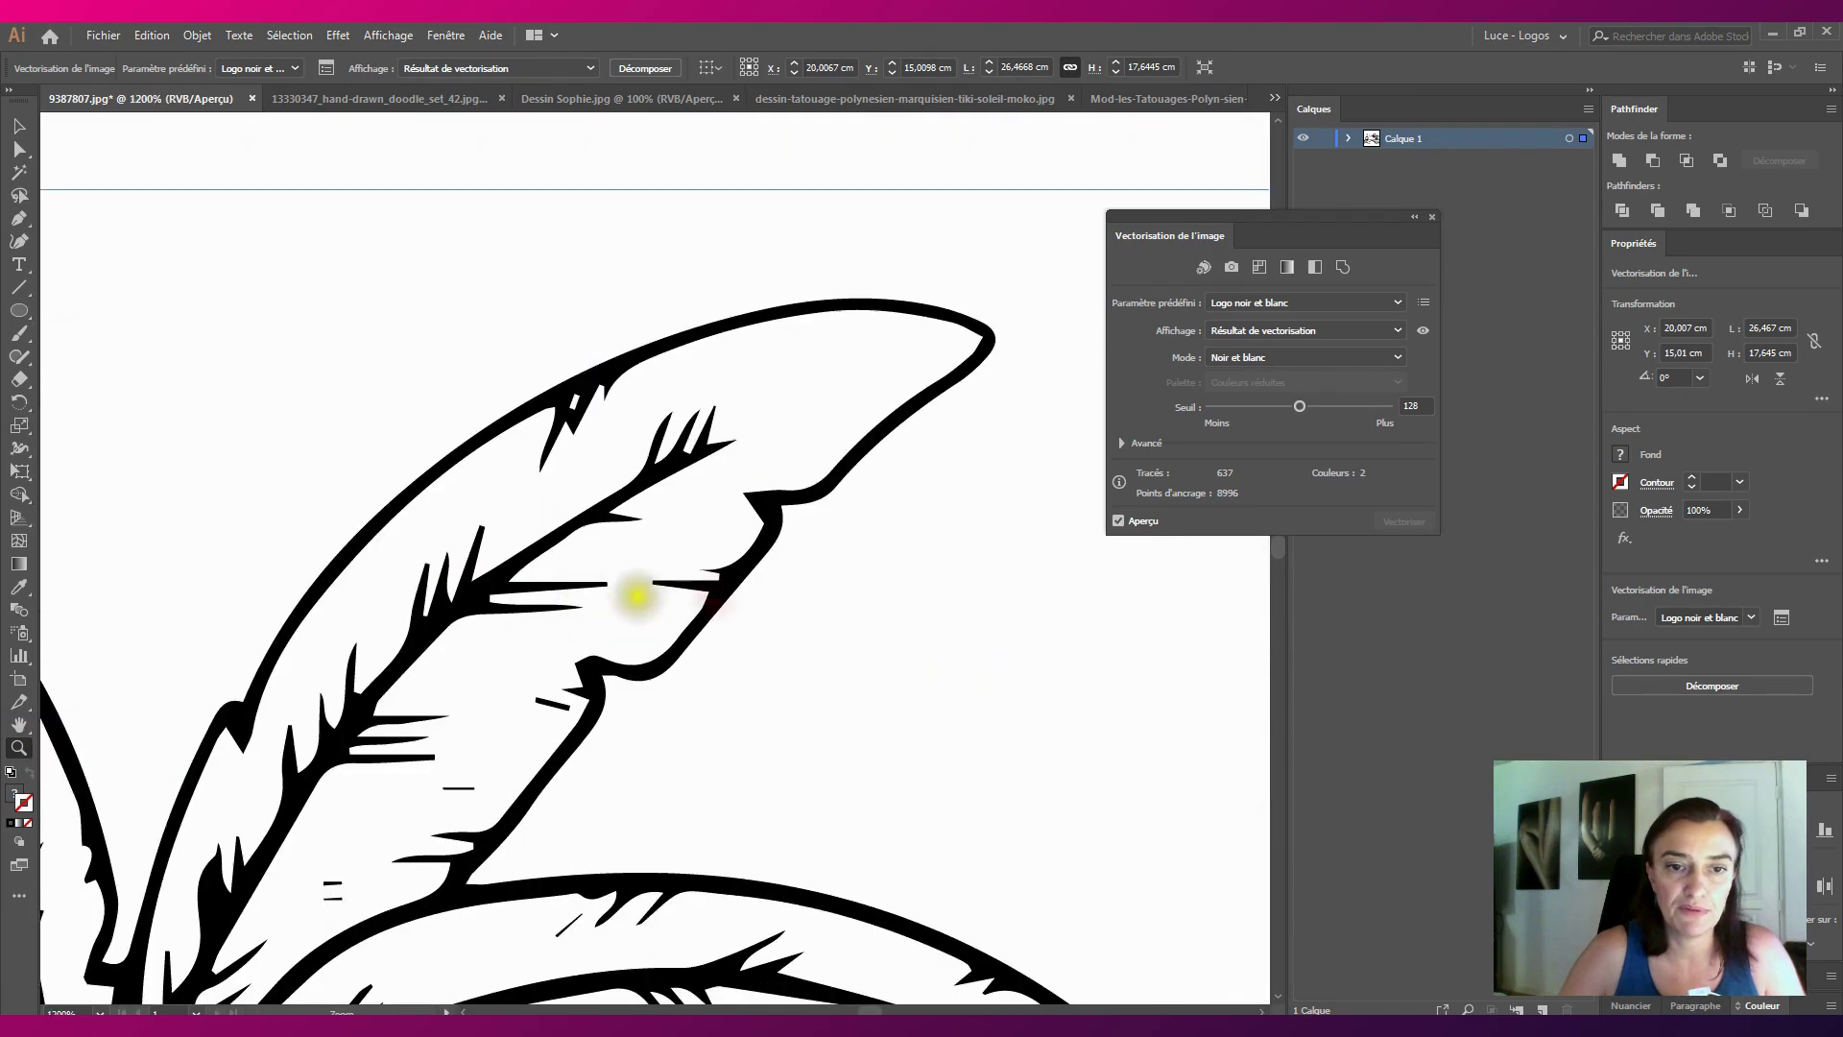
pyautogui.click(547, 539)
pyautogui.click(527, 547)
pyautogui.click(615, 577)
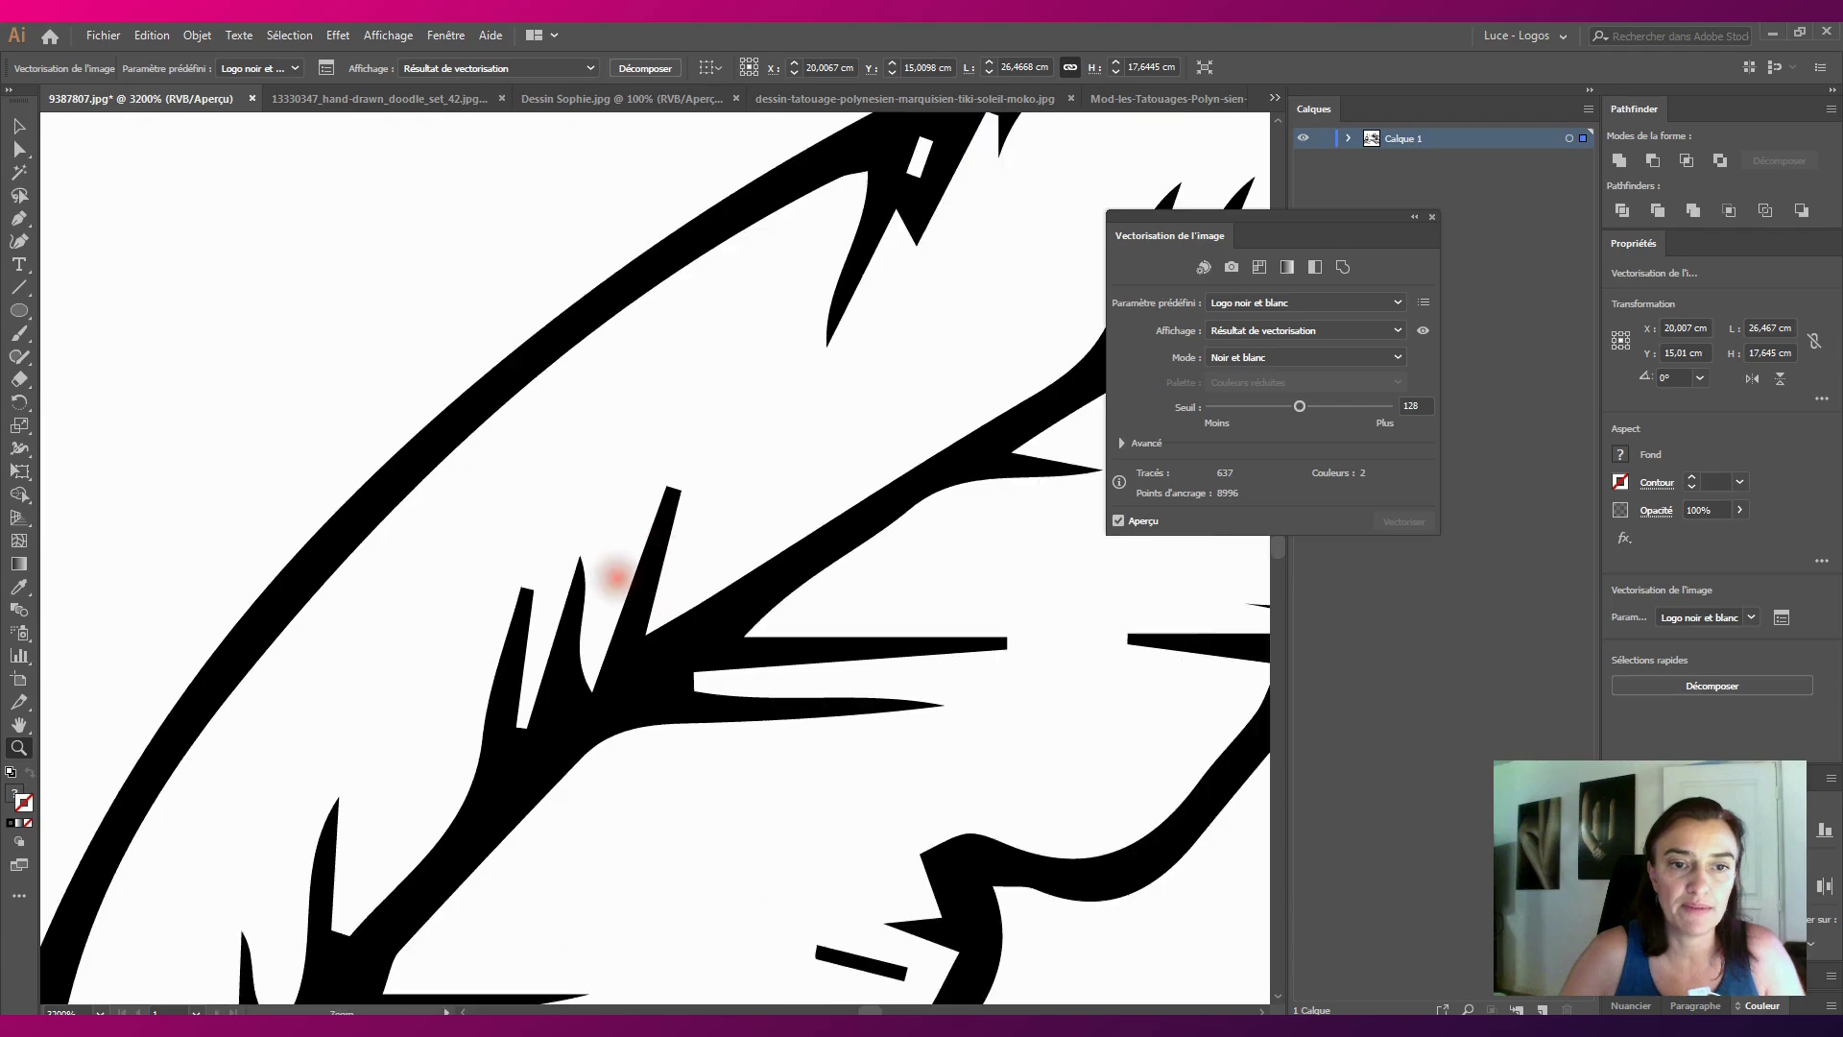
pyautogui.keyDown('alt'); pyautogui.click(802, 519); pyautogui.keyUp('alt')
pyautogui.keyDown('alt'); pyautogui.click(787, 525); pyautogui.keyUp('alt')
pyautogui.keyDown('alt'); pyautogui.click(717, 552); pyautogui.keyUp('alt')
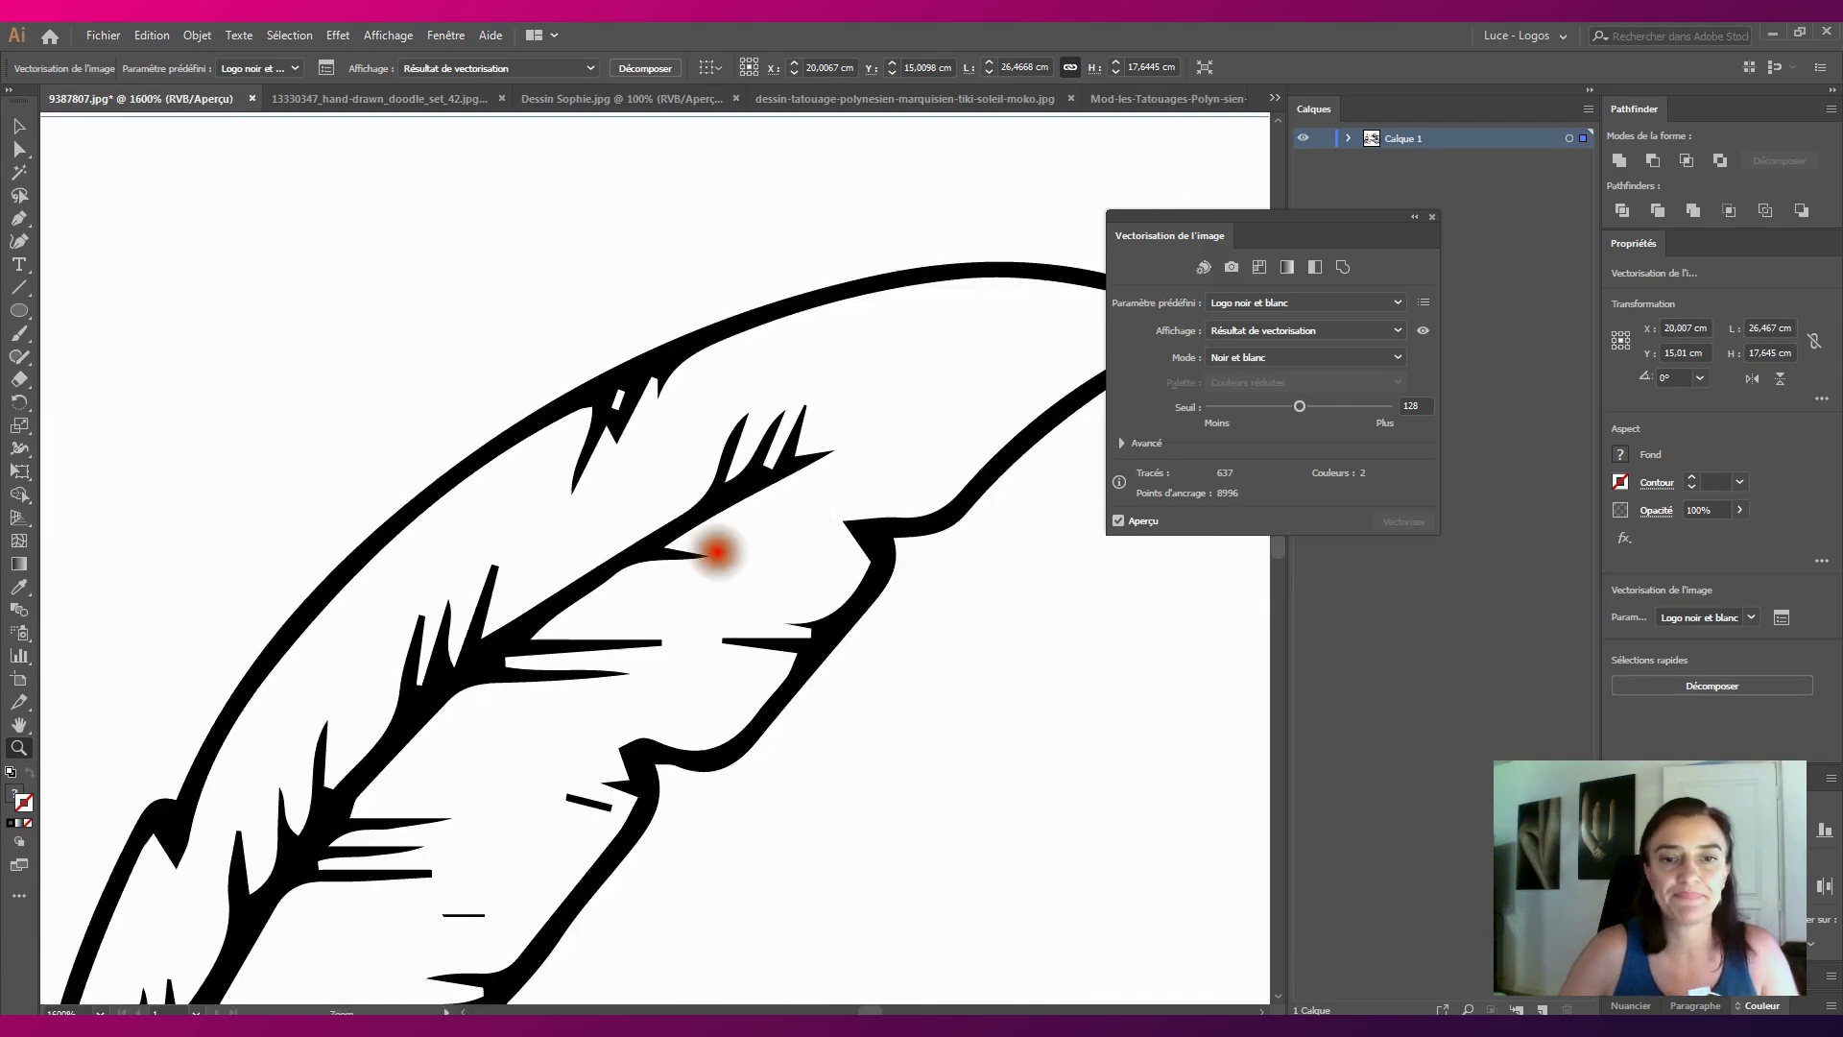
pyautogui.keyDown('alt'); pyautogui.click(565, 552); pyautogui.keyUp('alt')
pyautogui.keyDown('alt'); pyautogui.click(564, 549); pyautogui.keyUp('alt')
pyautogui.keyDown('alt'); pyautogui.click(512, 603); pyautogui.keyUp('alt')
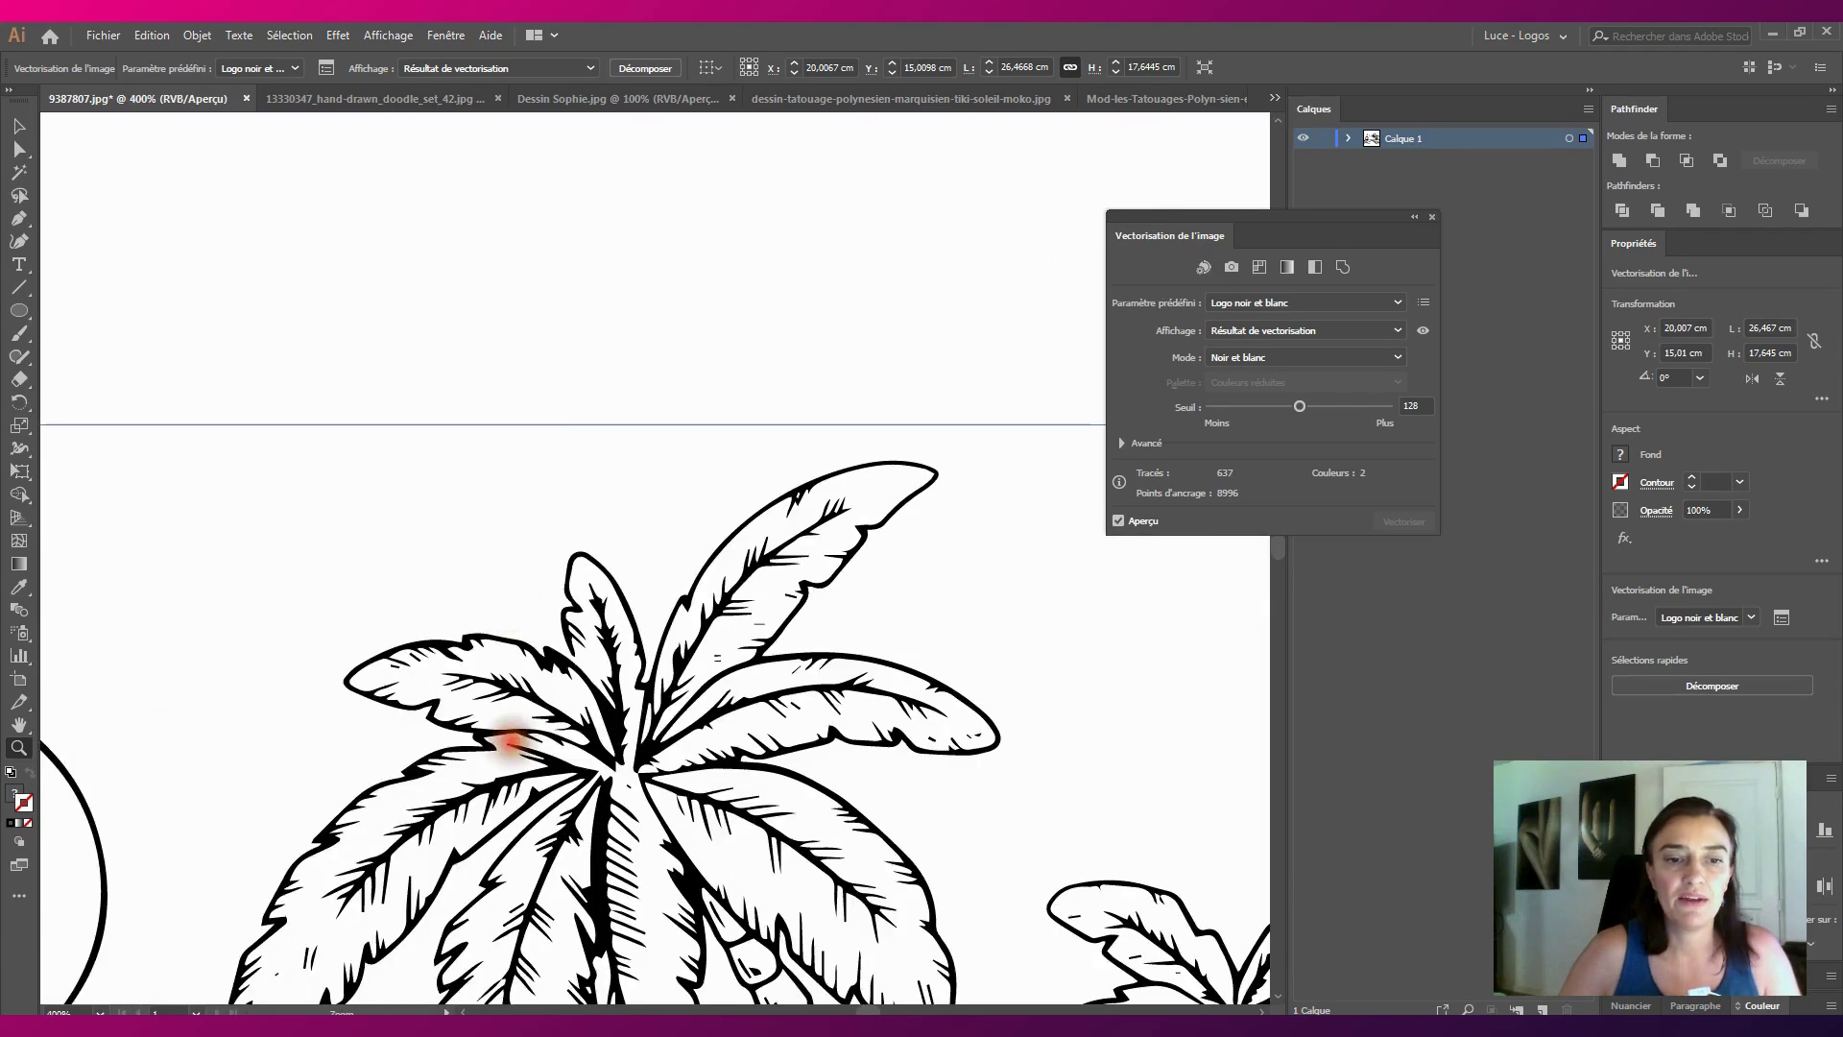
pyautogui.keyDown('alt'); pyautogui.click(510, 741); pyautogui.keyUp('alt')
pyautogui.keyDown('alt'); pyautogui.click(654, 740); pyautogui.keyUp('alt')
pyautogui.keyDown('alt'); pyautogui.click(560, 657); pyautogui.keyUp('alt')
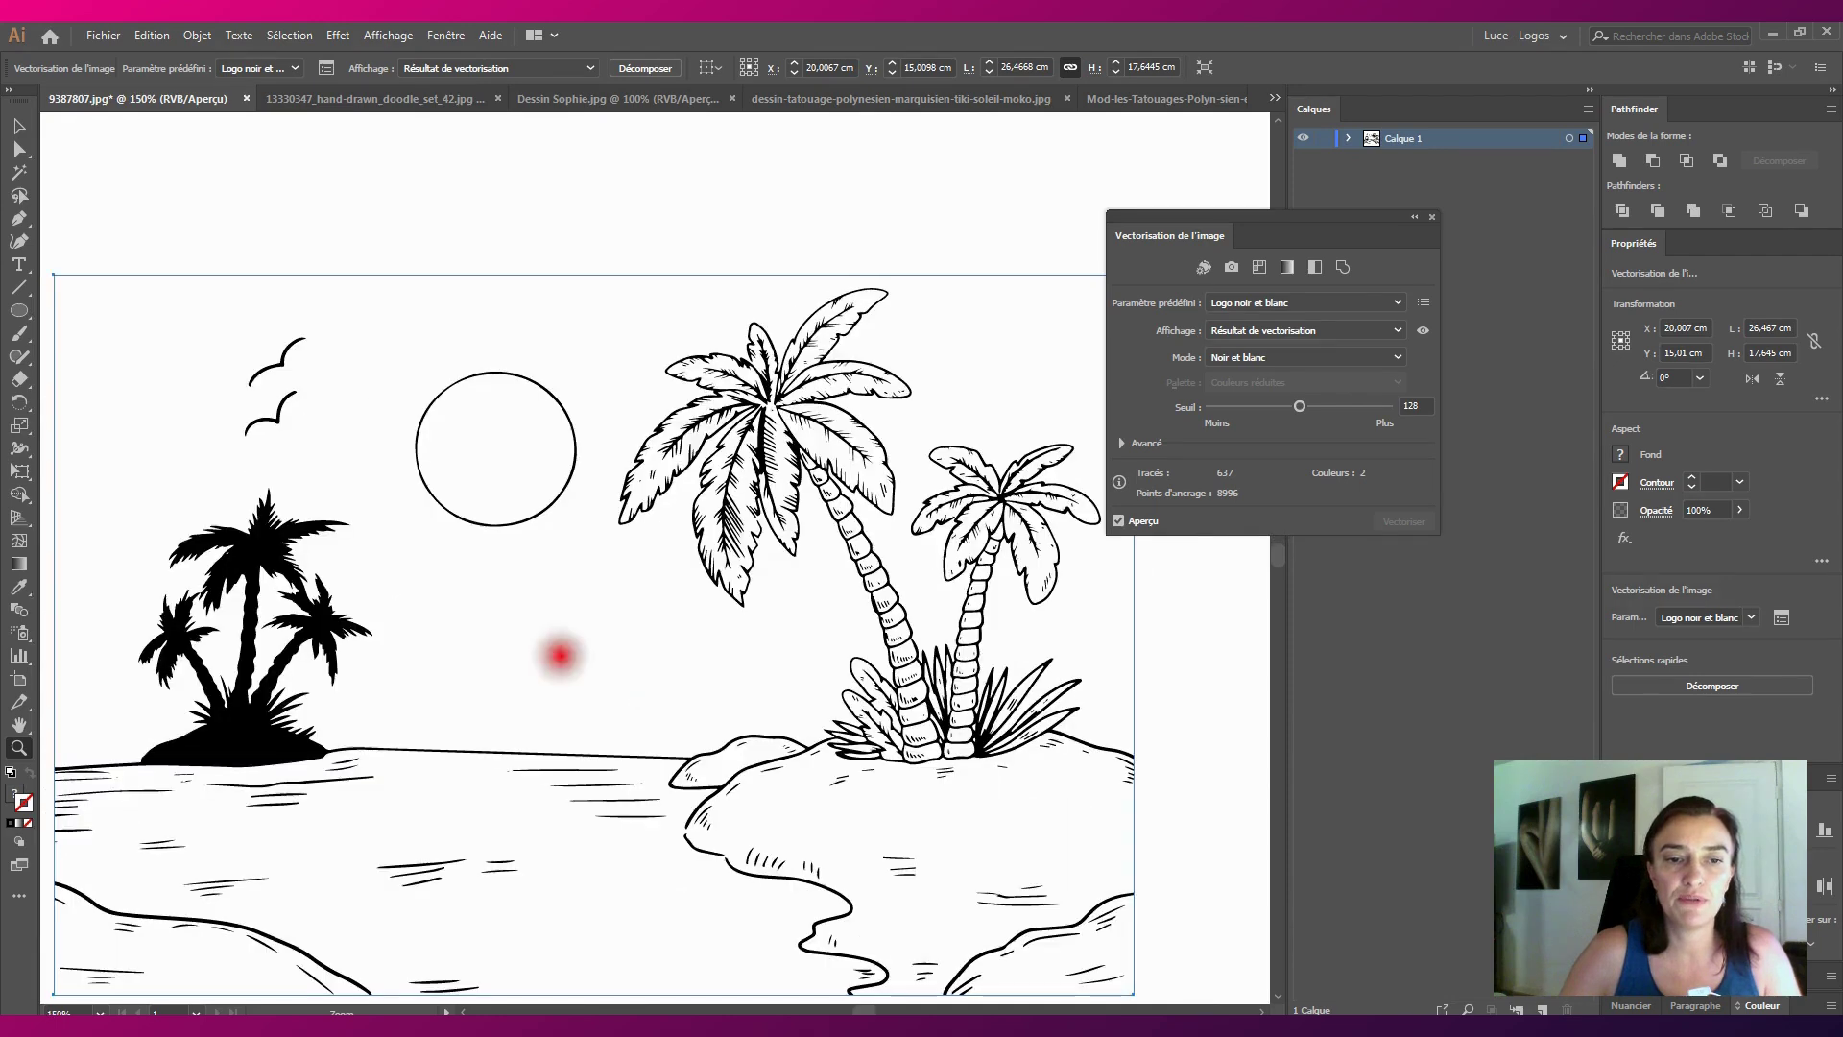
pyautogui.keyDown('alt'); pyautogui.click(561, 657); pyautogui.keyUp('alt')
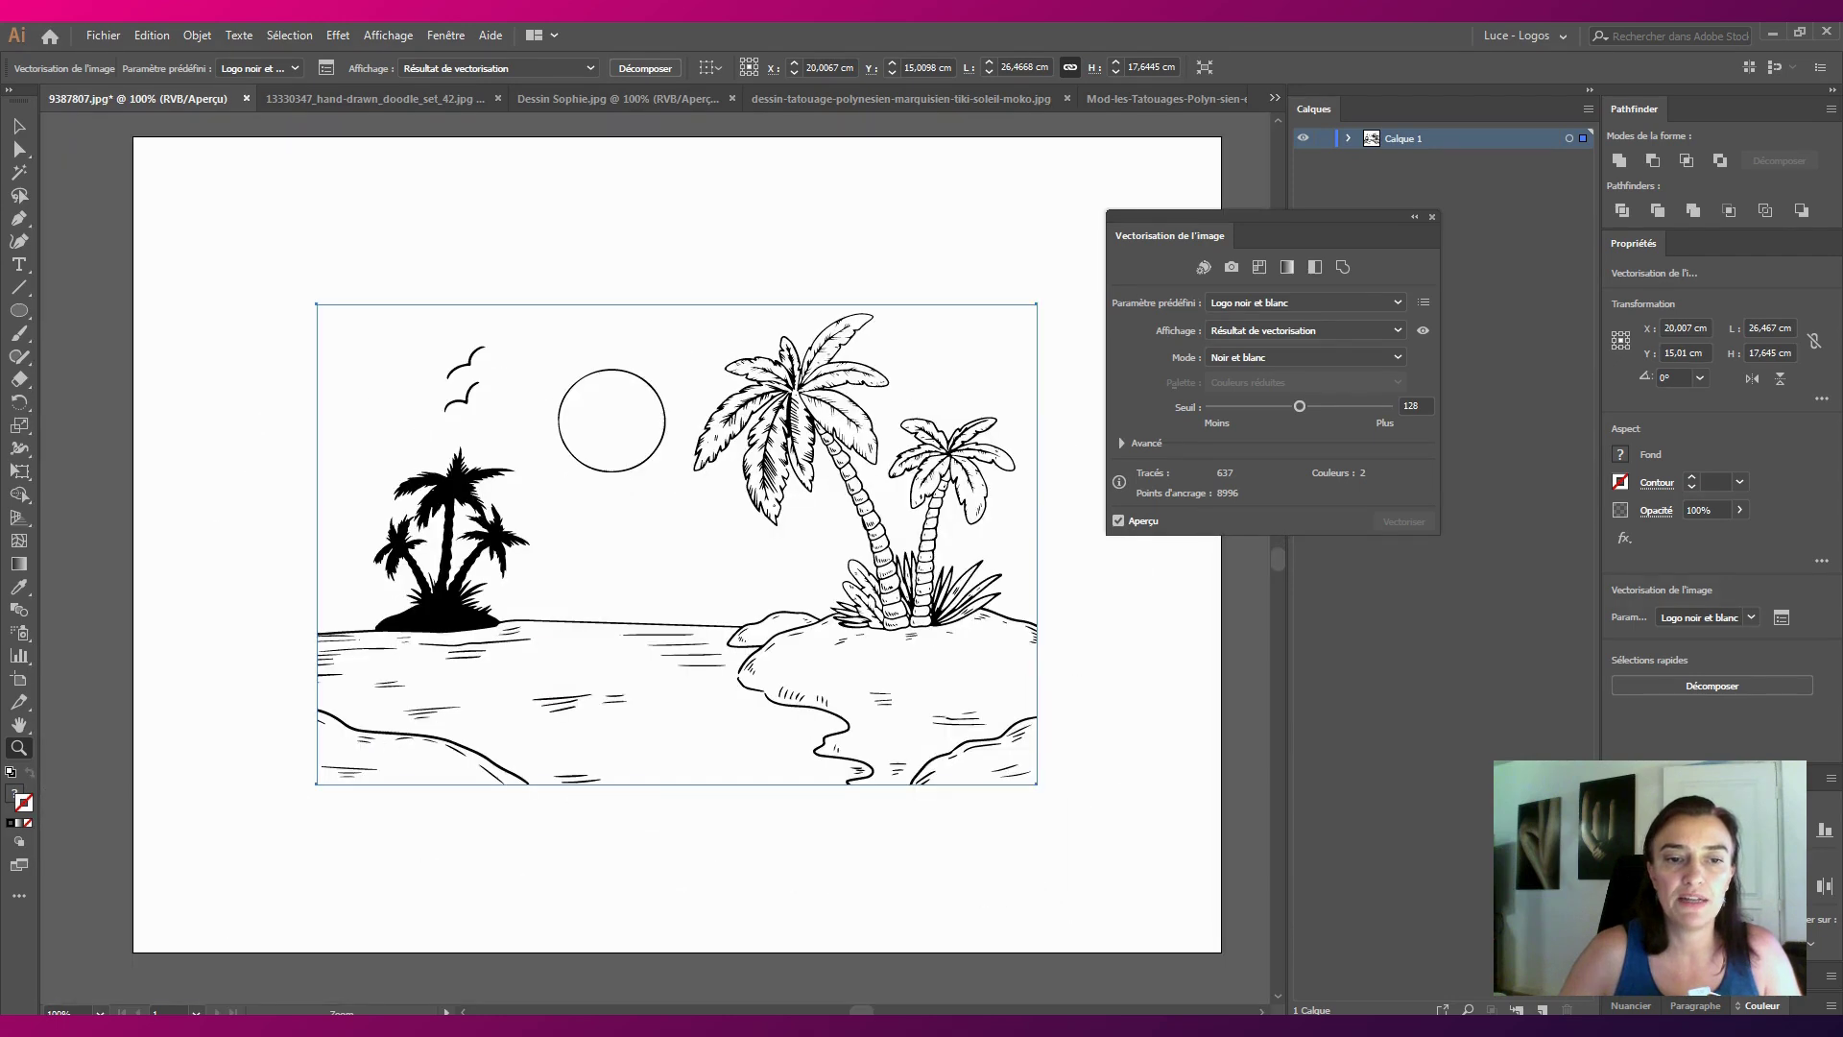
# Expand the tracing result into editable vector paths and deselect the artwork
pyautogui.click(651, 69)
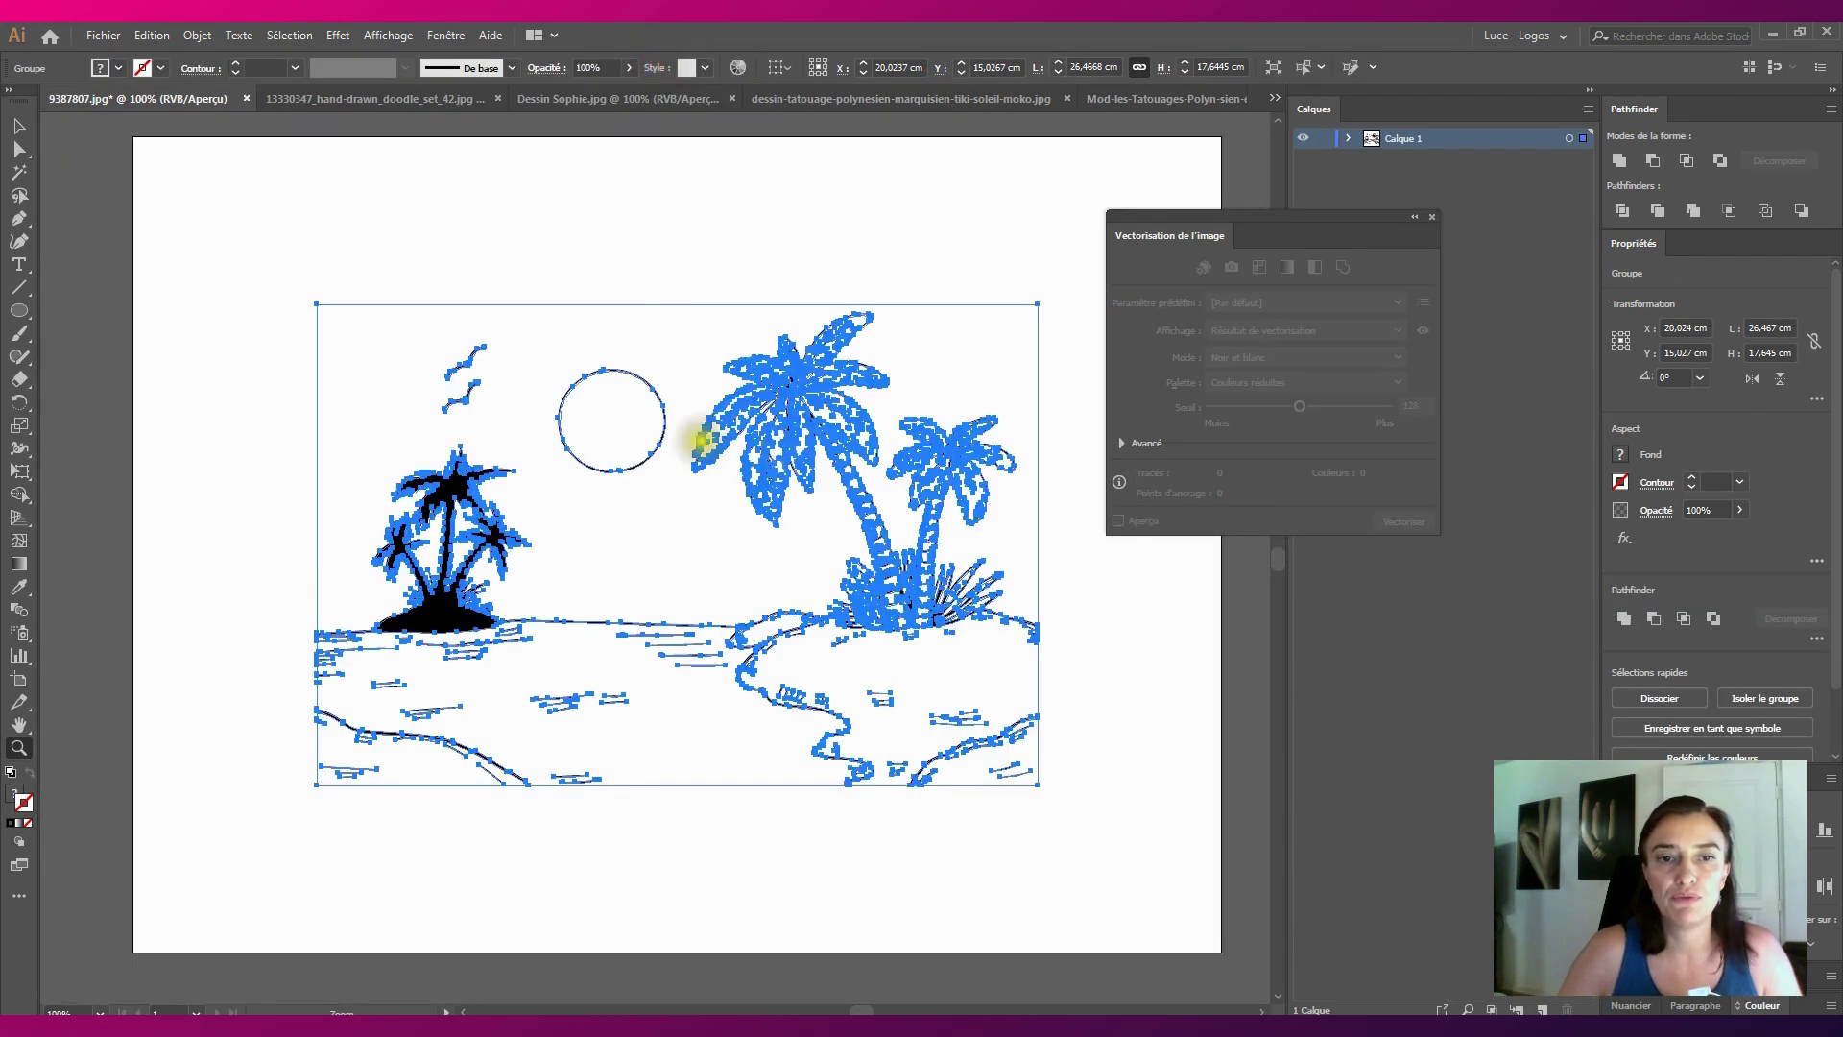
pyautogui.click(18, 126)
pyautogui.click(198, 169)
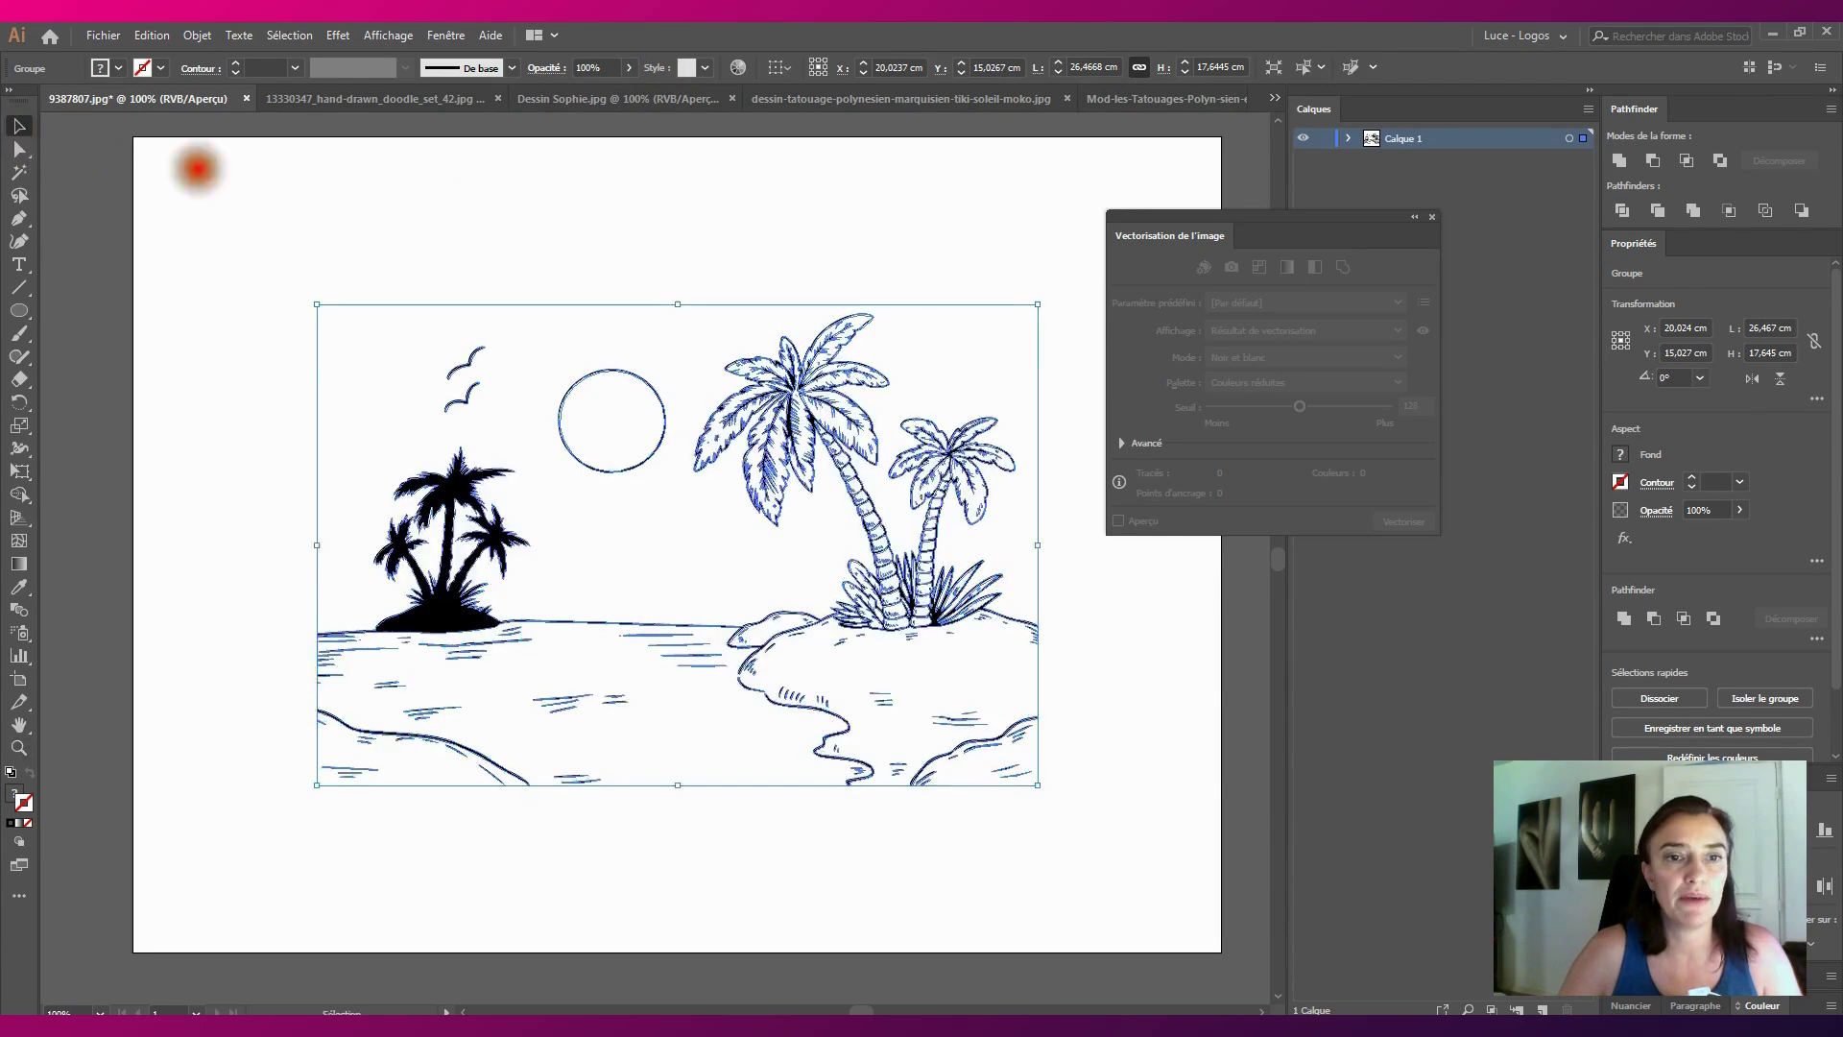
pyautogui.click(544, 214)
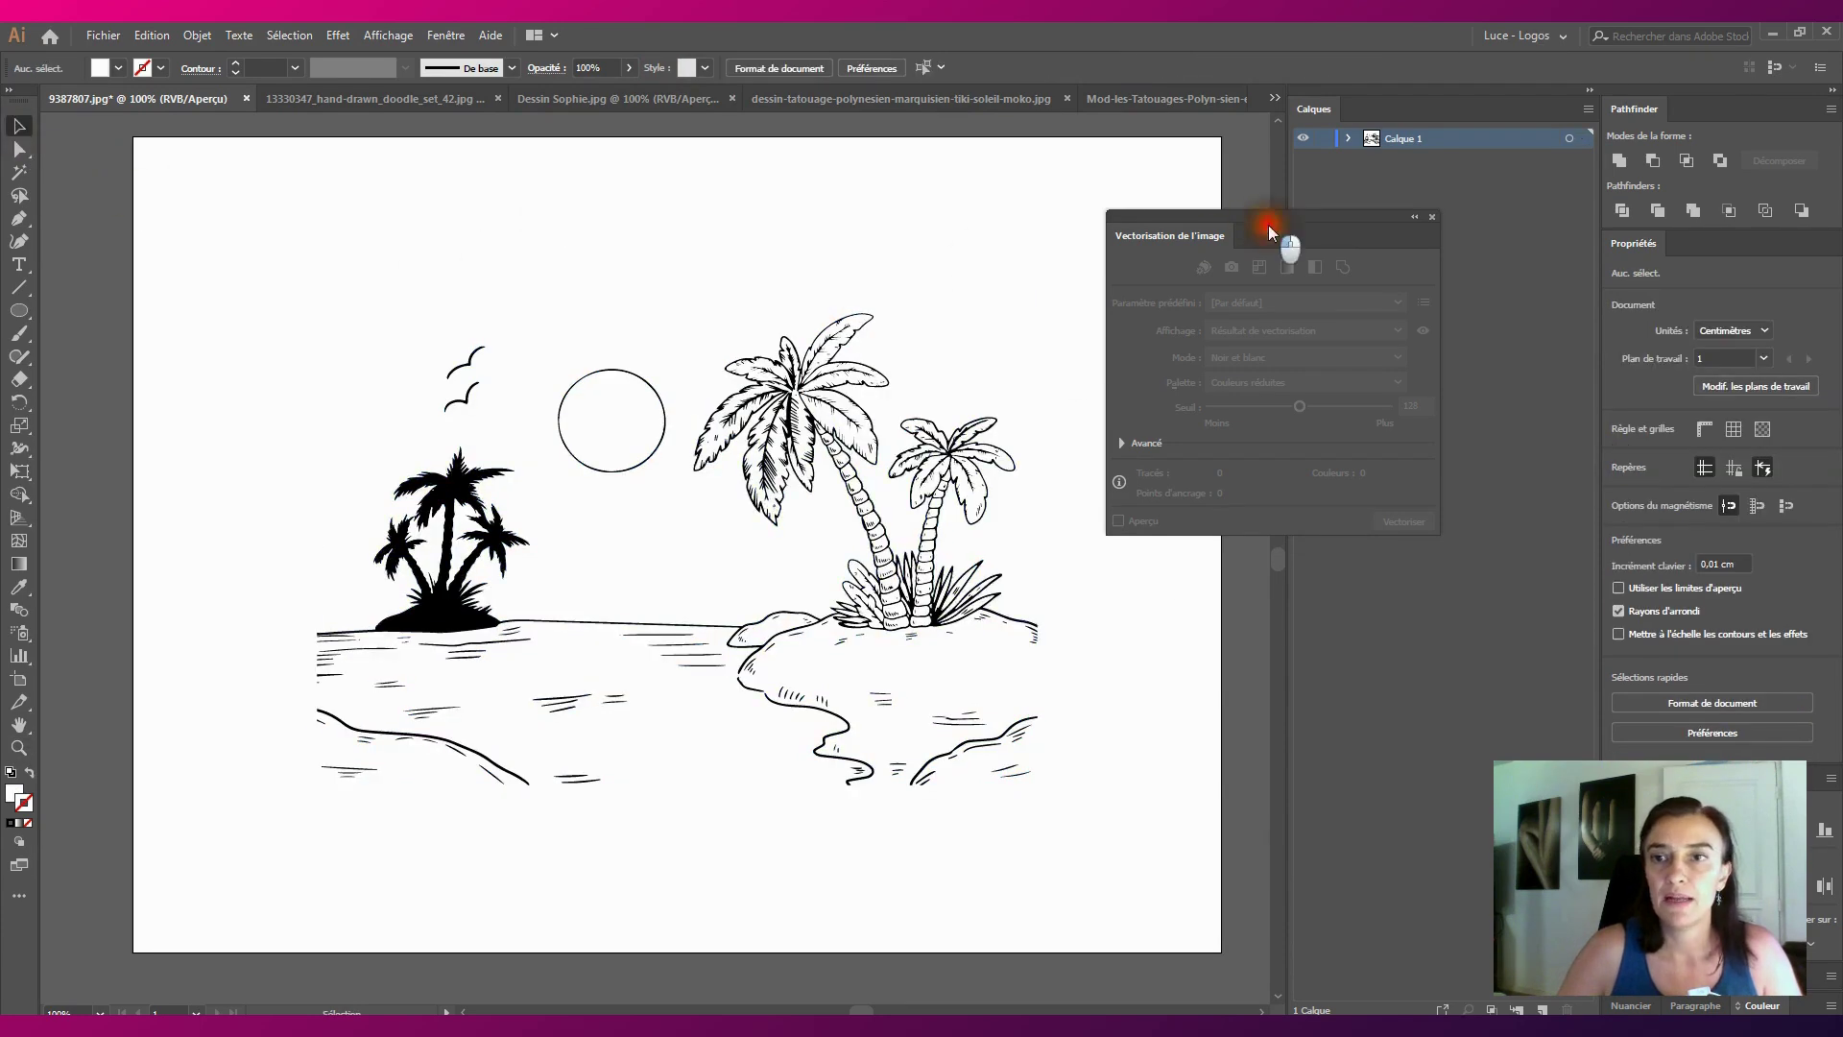
# Expand Calque 1 and its group to examine the list of individual paths, with the tracing settings moved away from the layers
pyautogui.moveTo(1270, 224); pyautogui.dragTo(1035, 204)
pyautogui.click(1350, 140)
pyautogui.click(1166, 203)
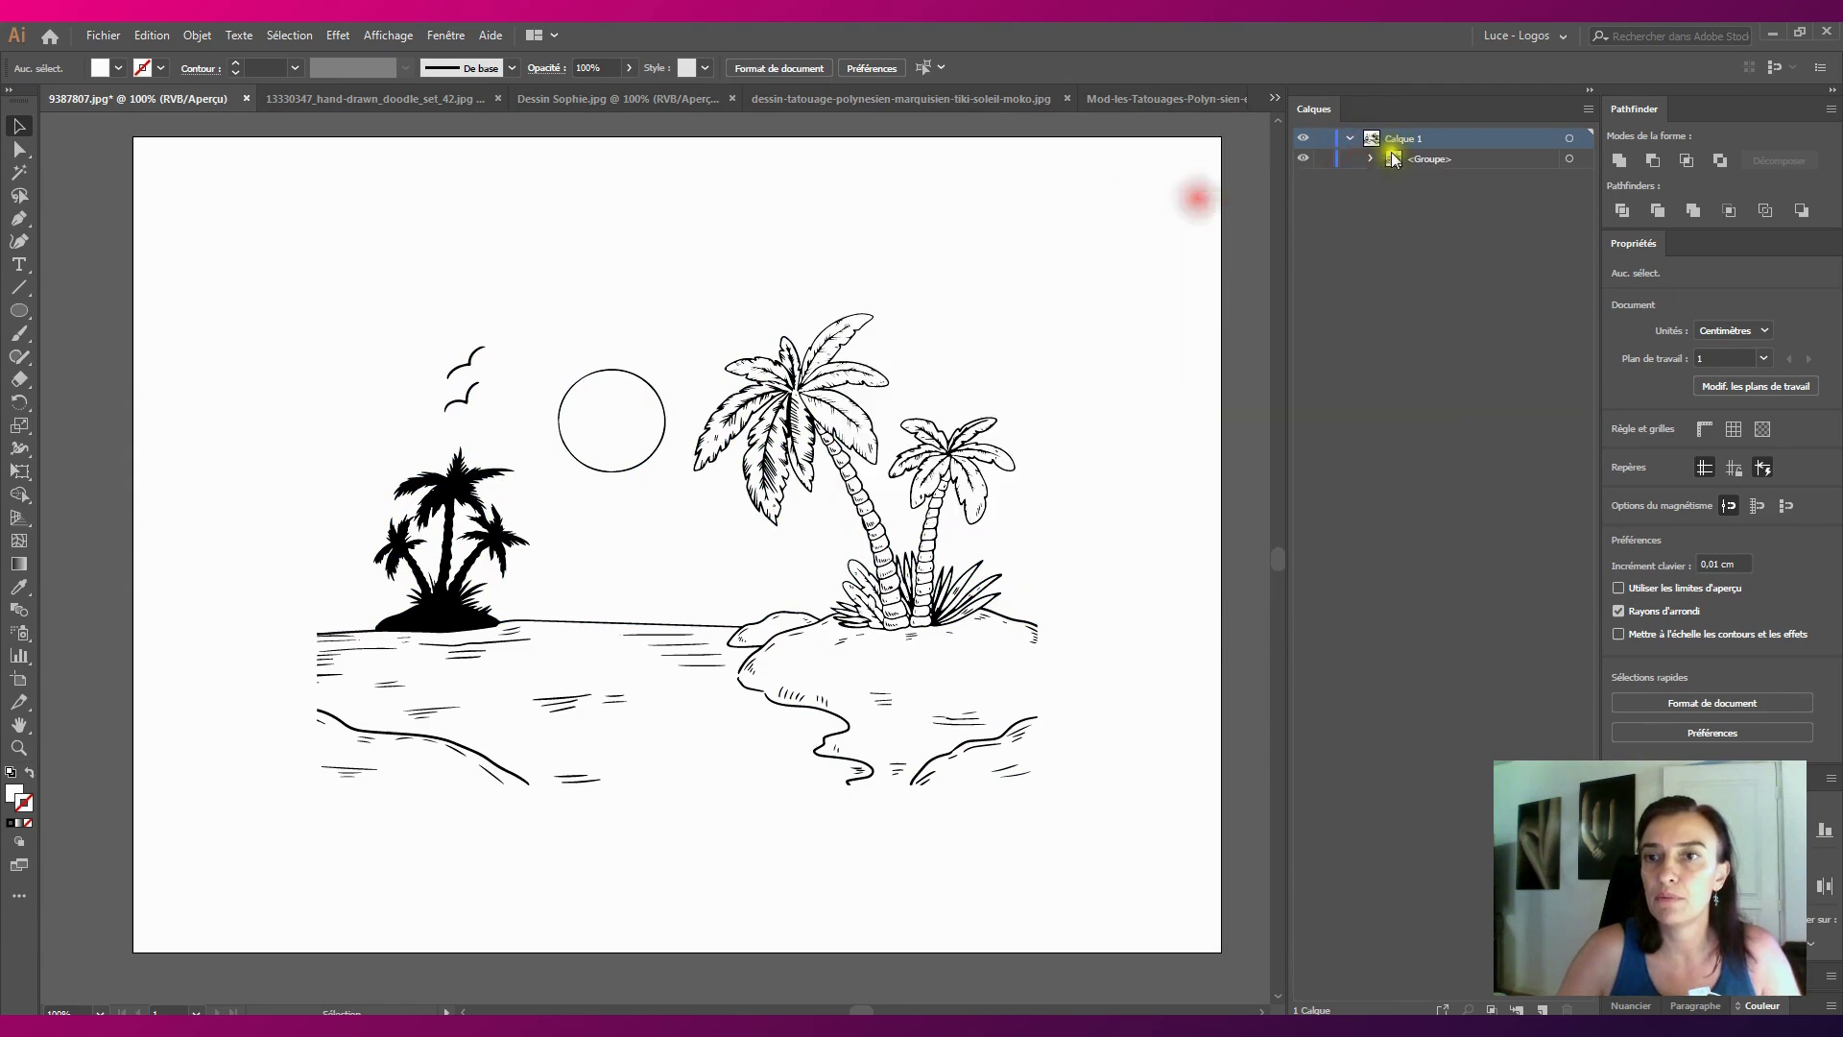
pyautogui.click(1370, 158)
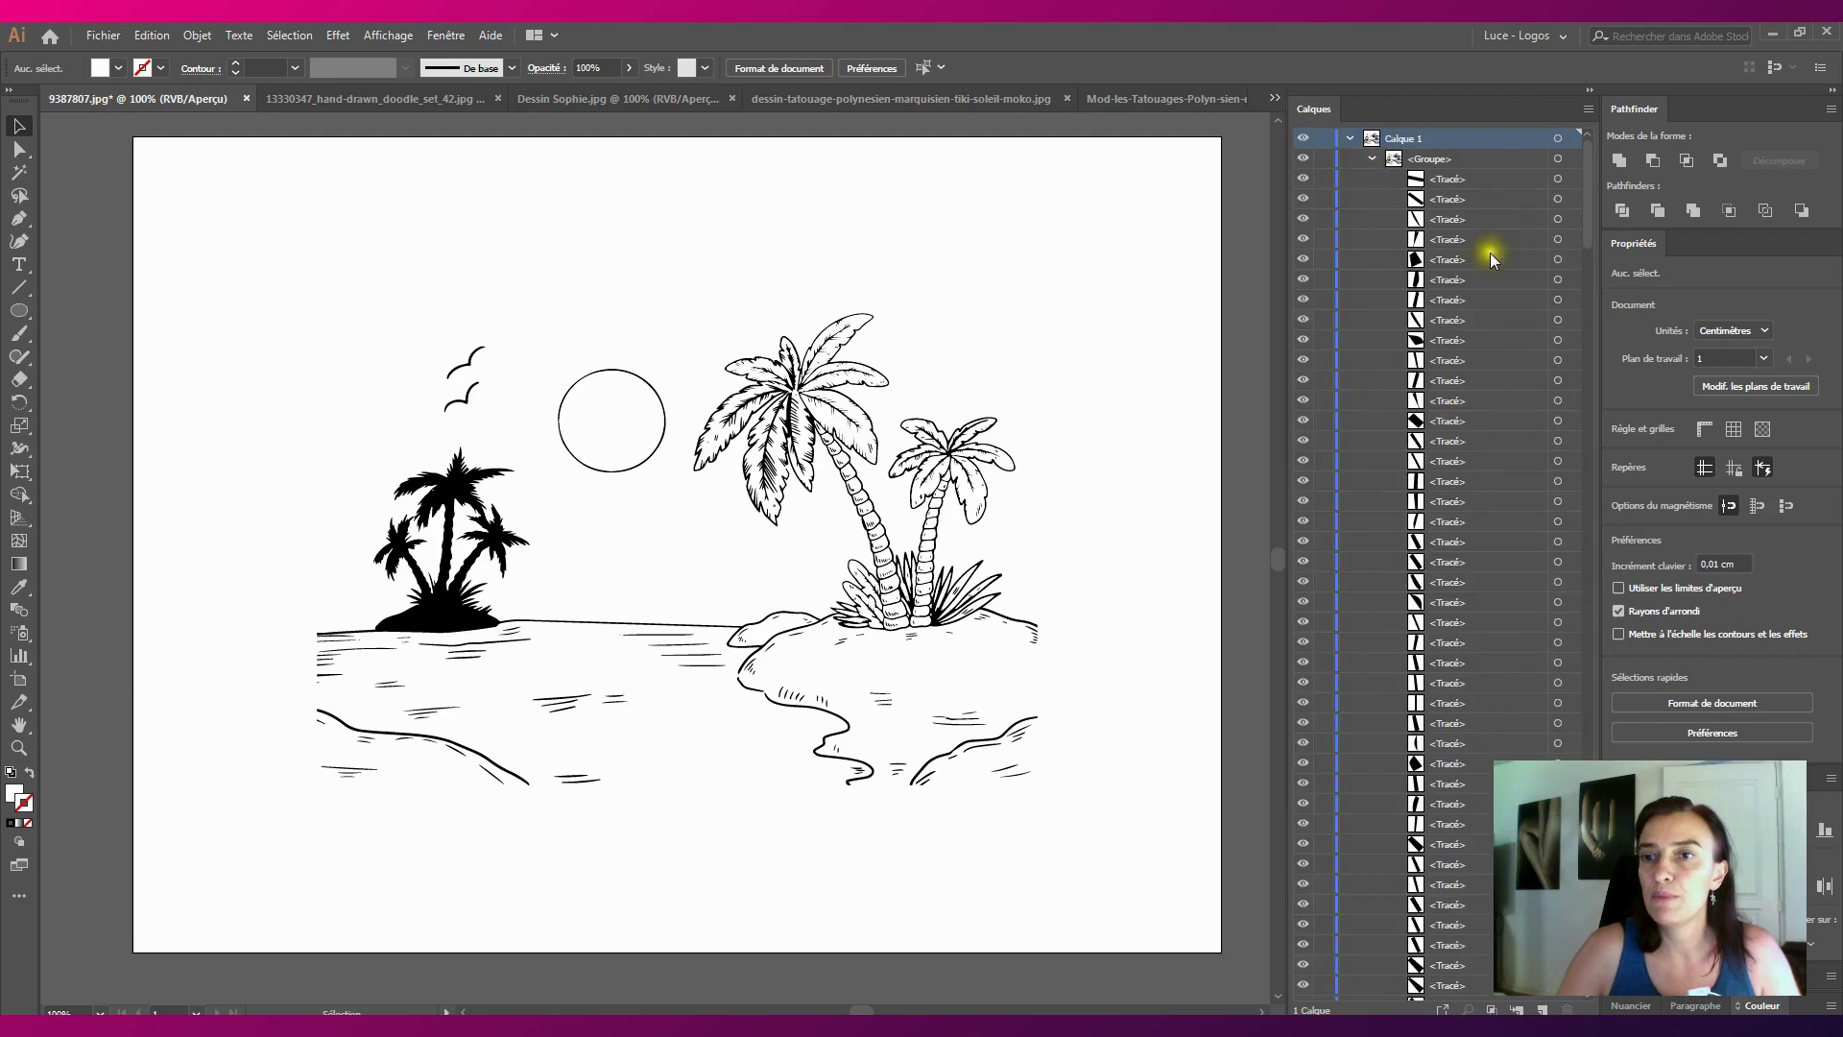
pyautogui.scroll(-3, 1483, 286)
pyautogui.scroll(-3, 1586, 326)
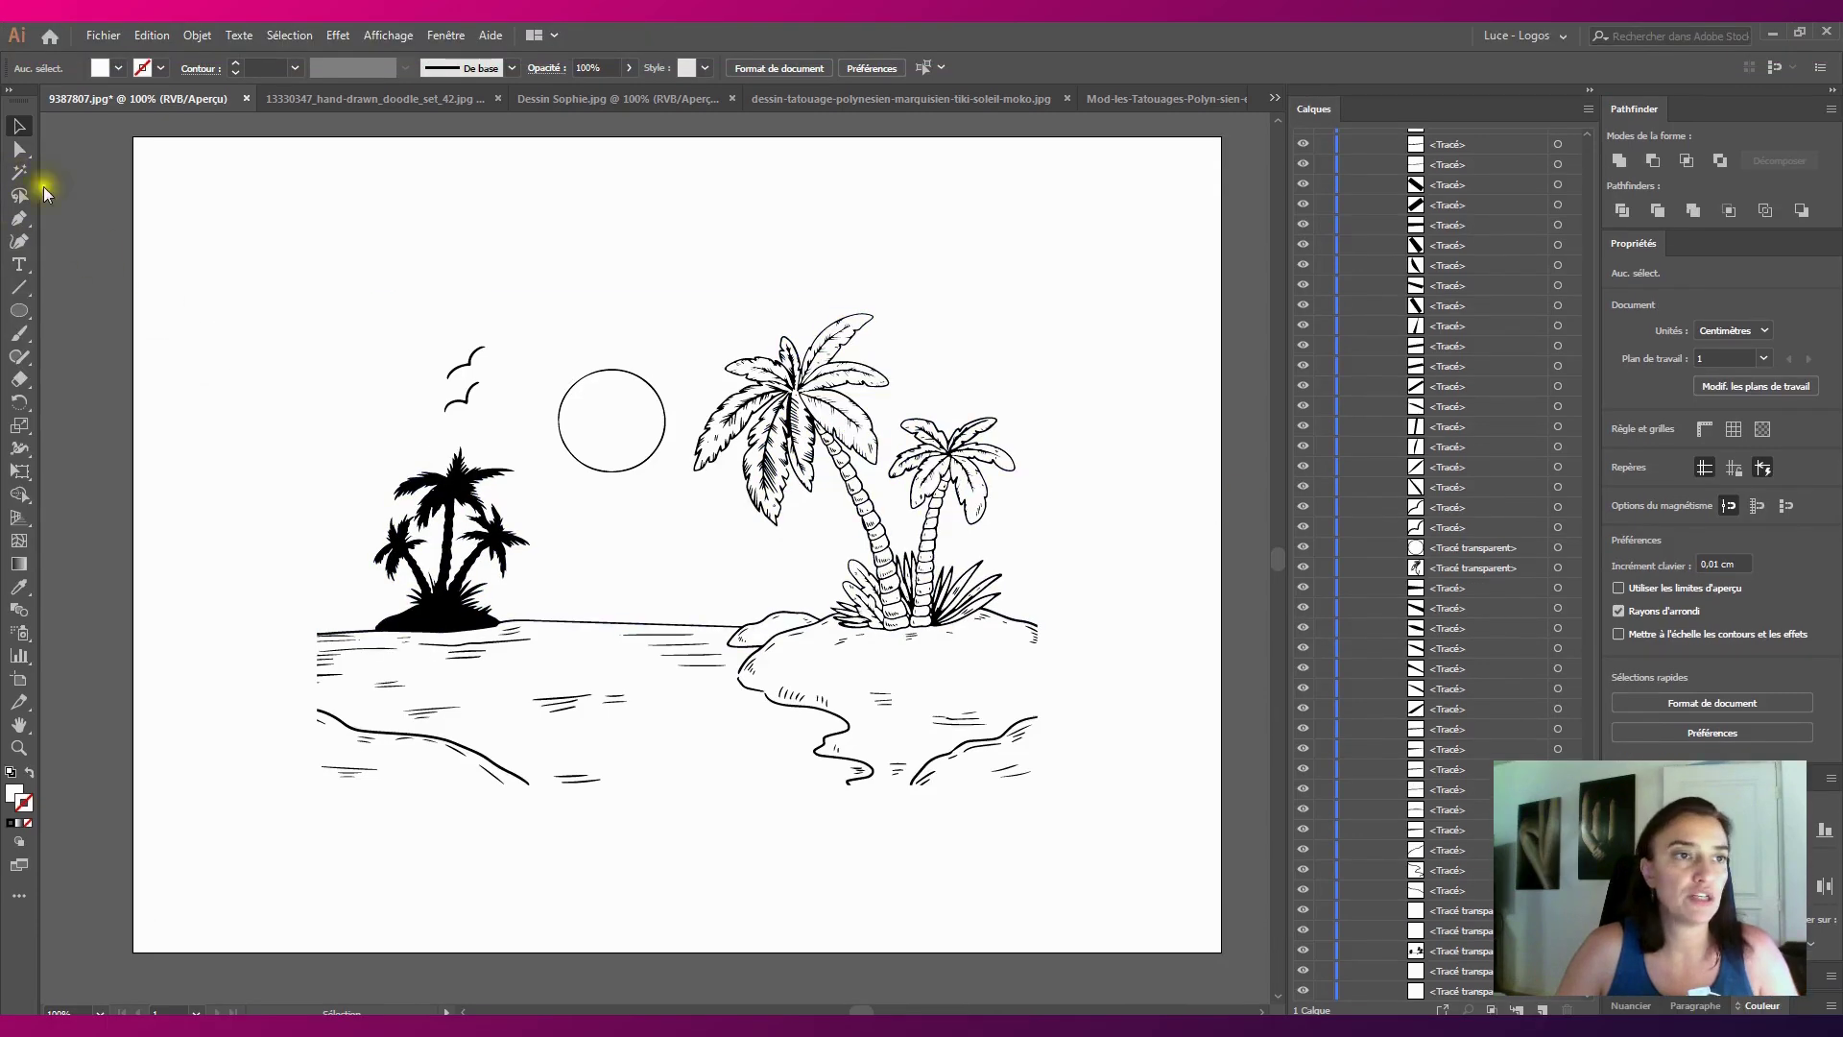
# Select all white-filled areas of the drawing with the Magic Wand and delete them
pyautogui.click(22, 173)
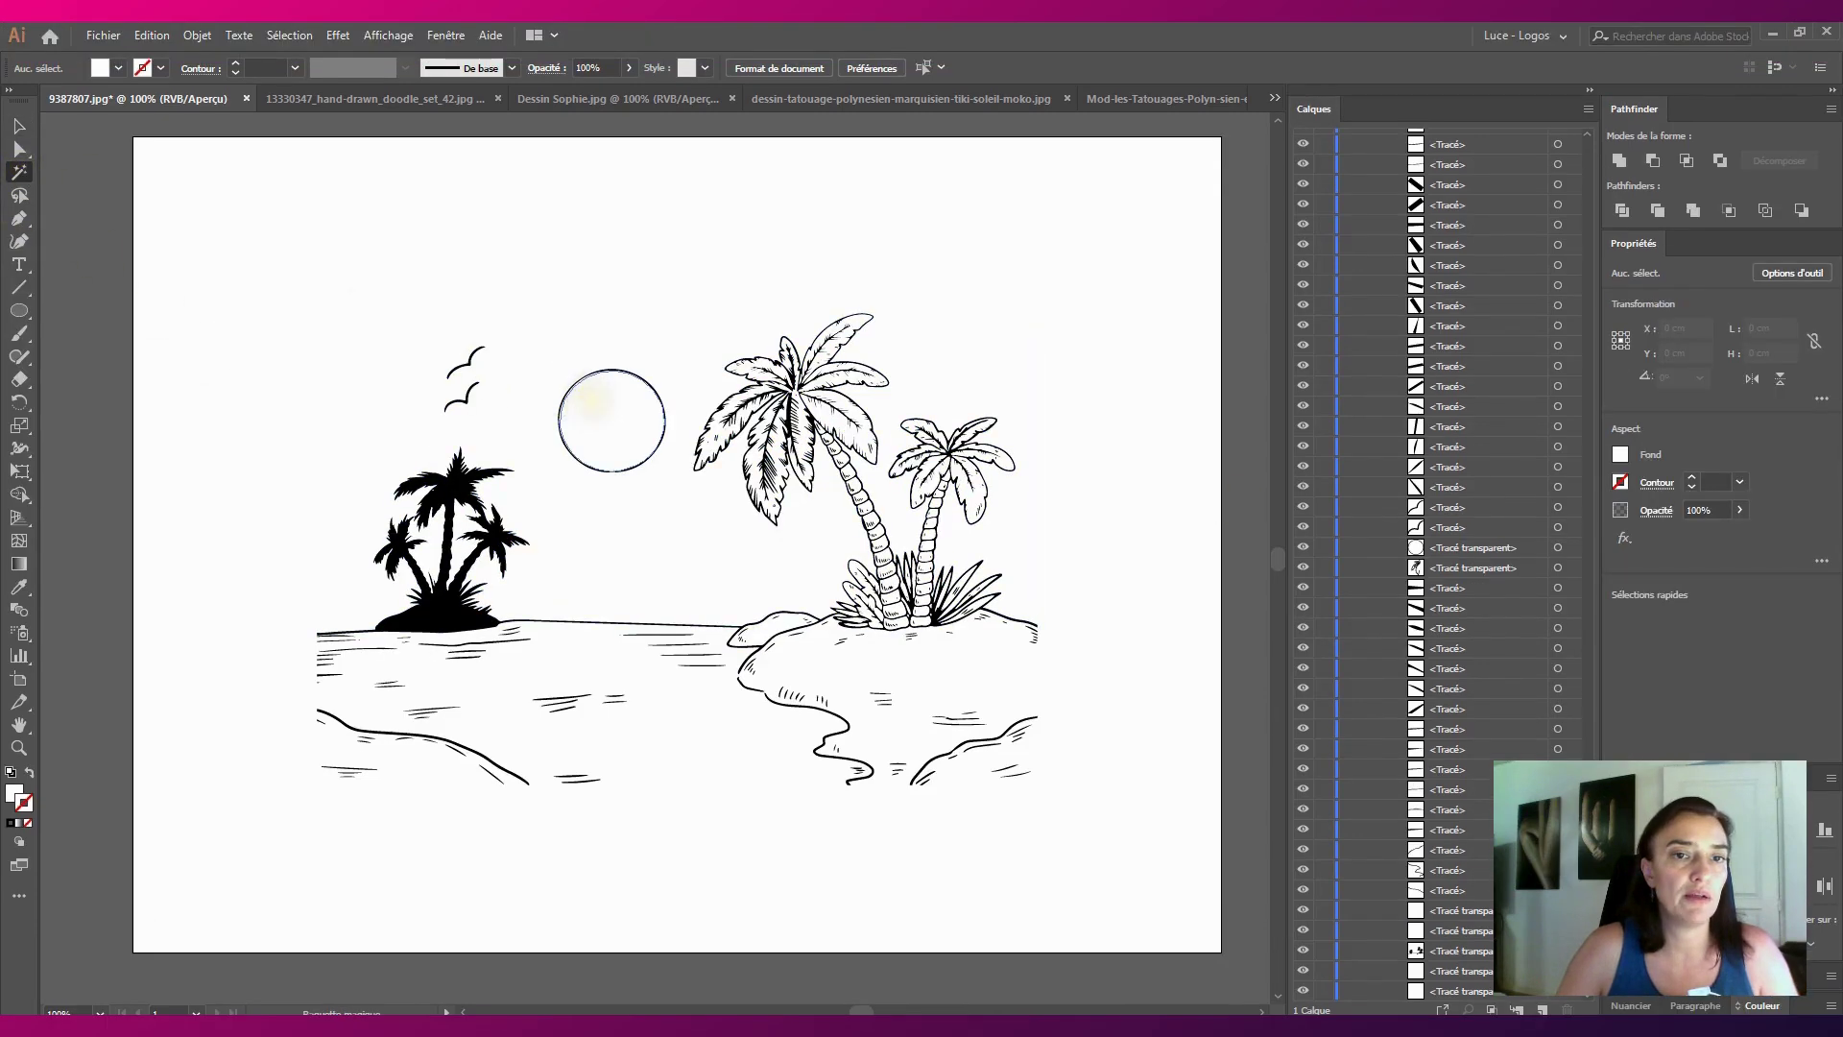
pyautogui.click(605, 399)
pyautogui.click(556, 355)
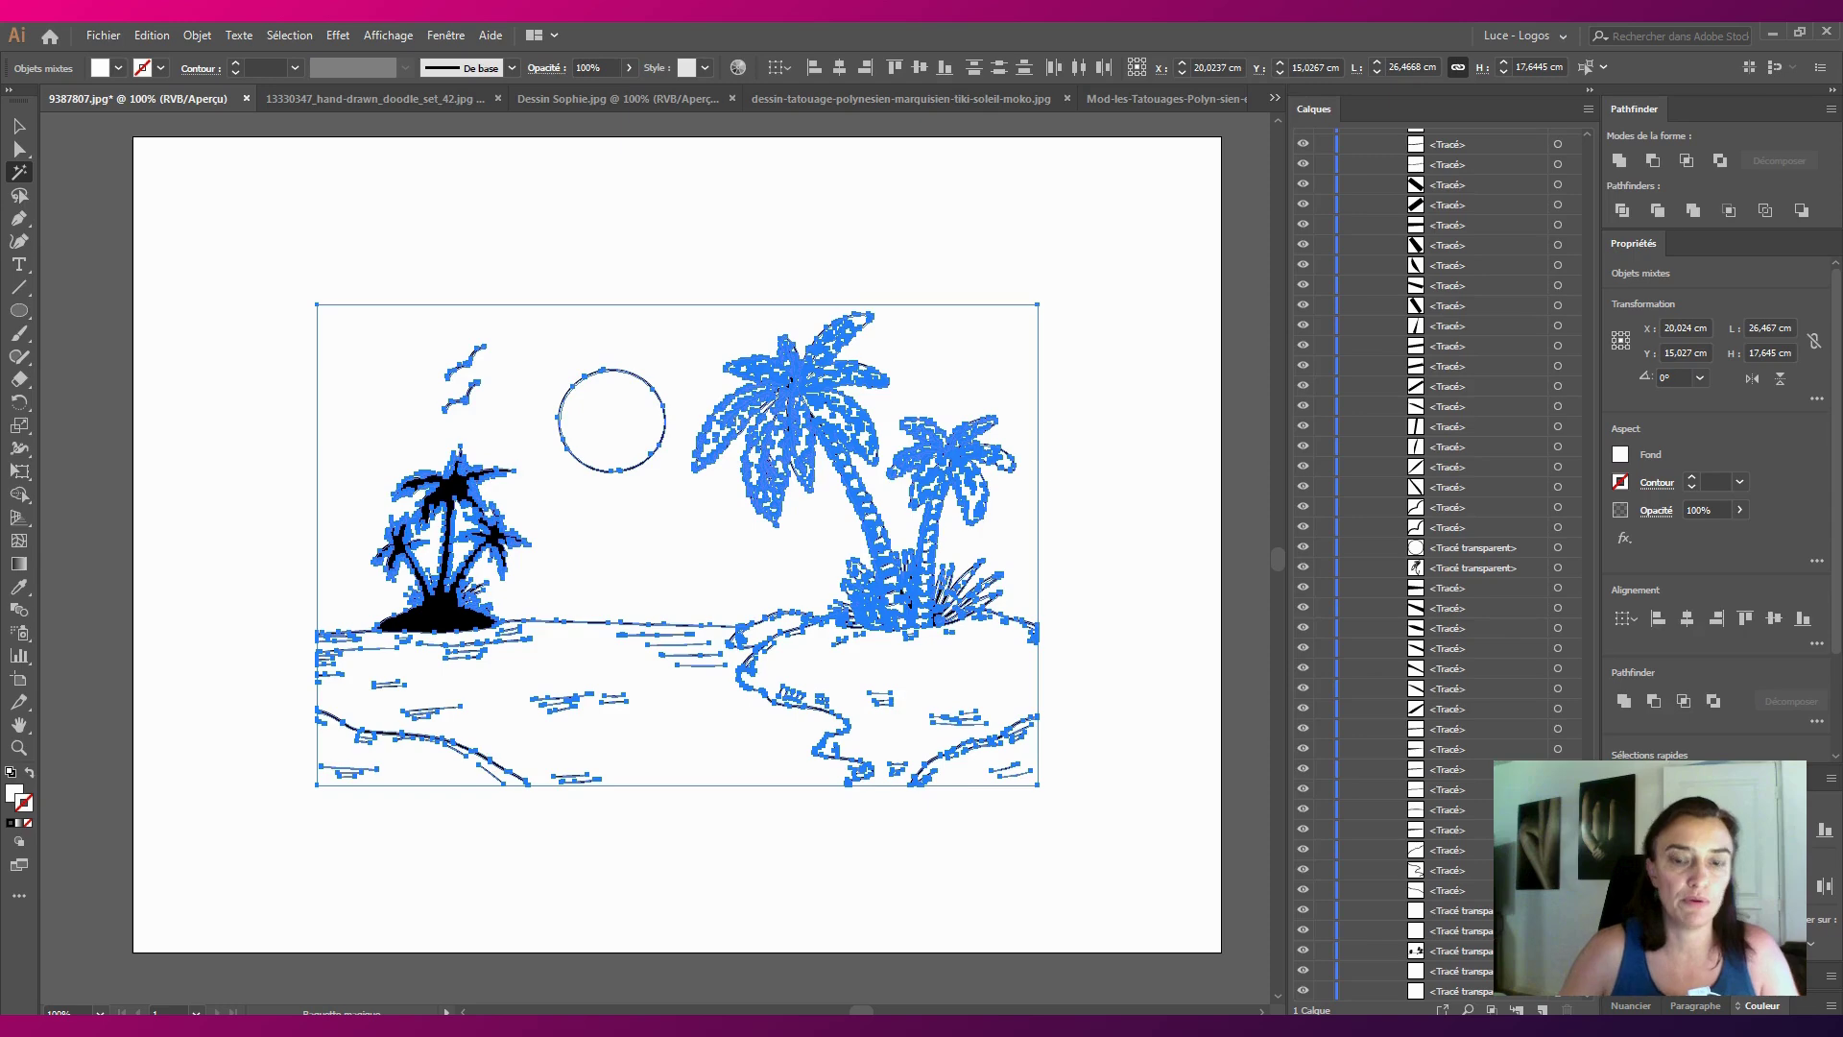
pyautogui.press('Delete')
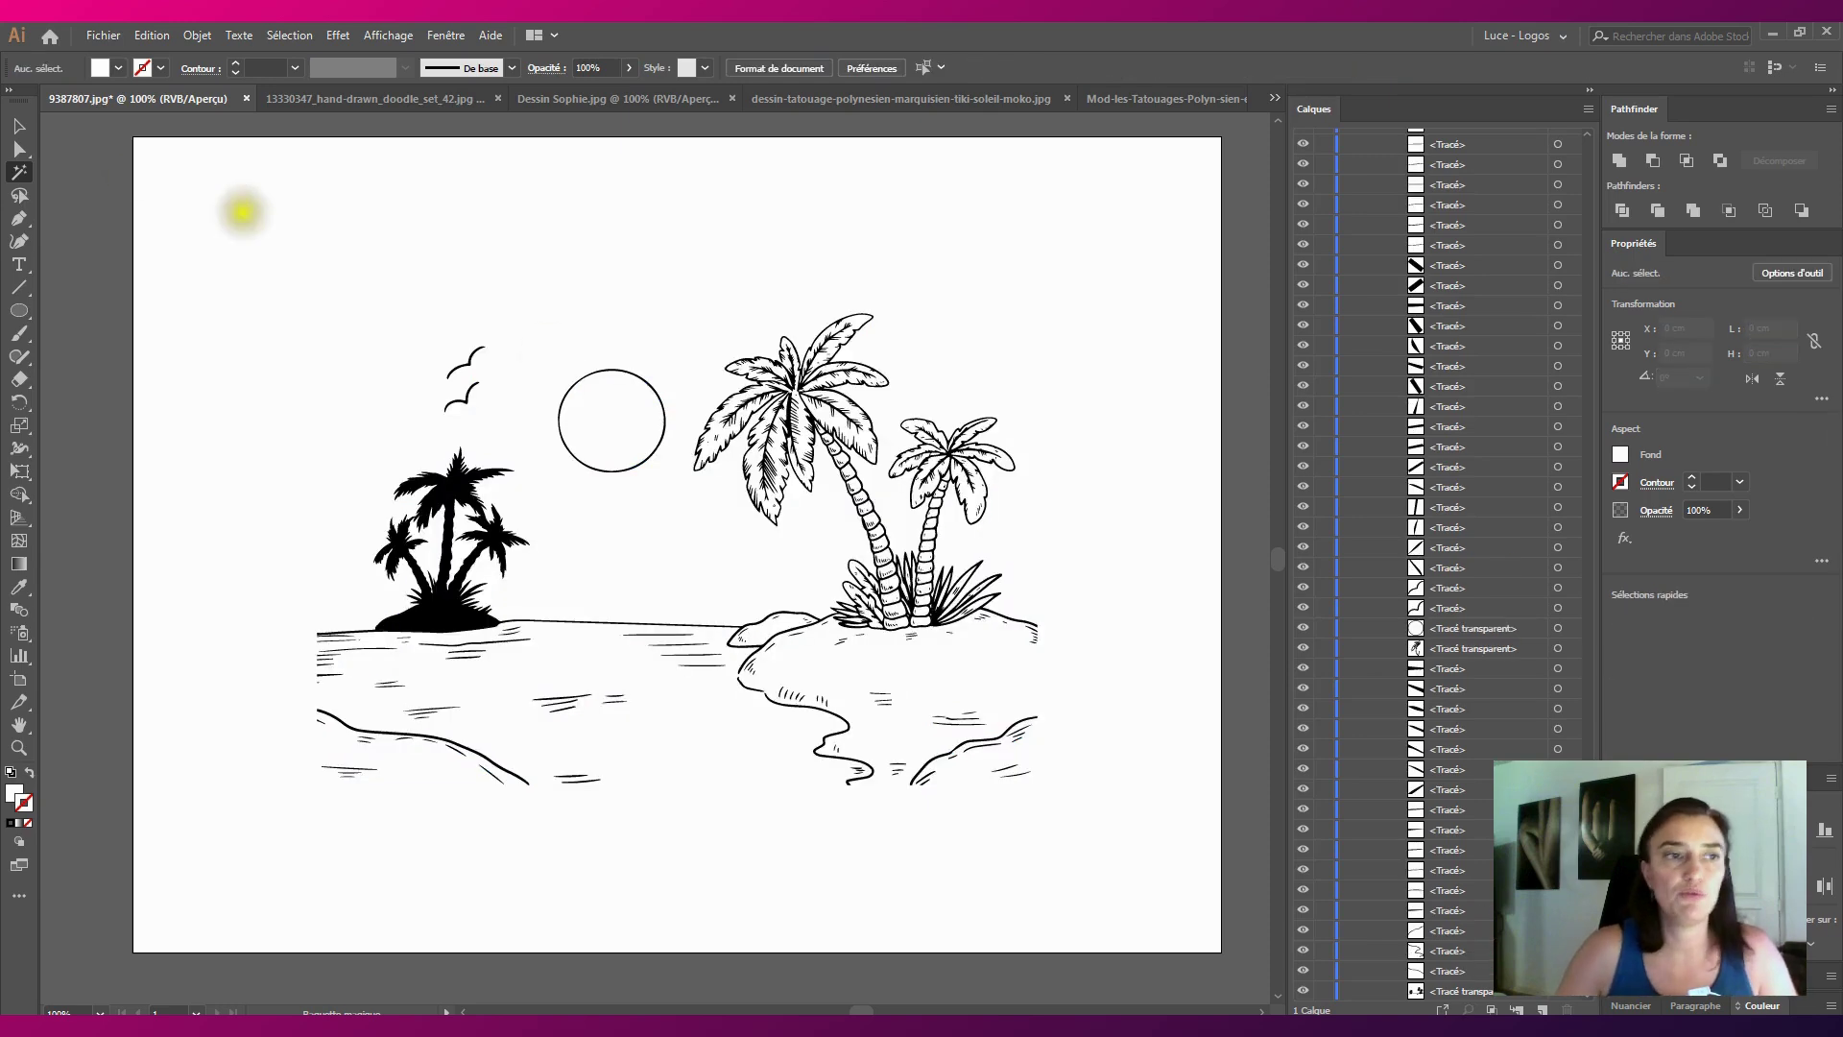
# Draw a rectangle about 32.9 by 22.1 cm covering the whole palm beach drawing
pyautogui.click(19, 126)
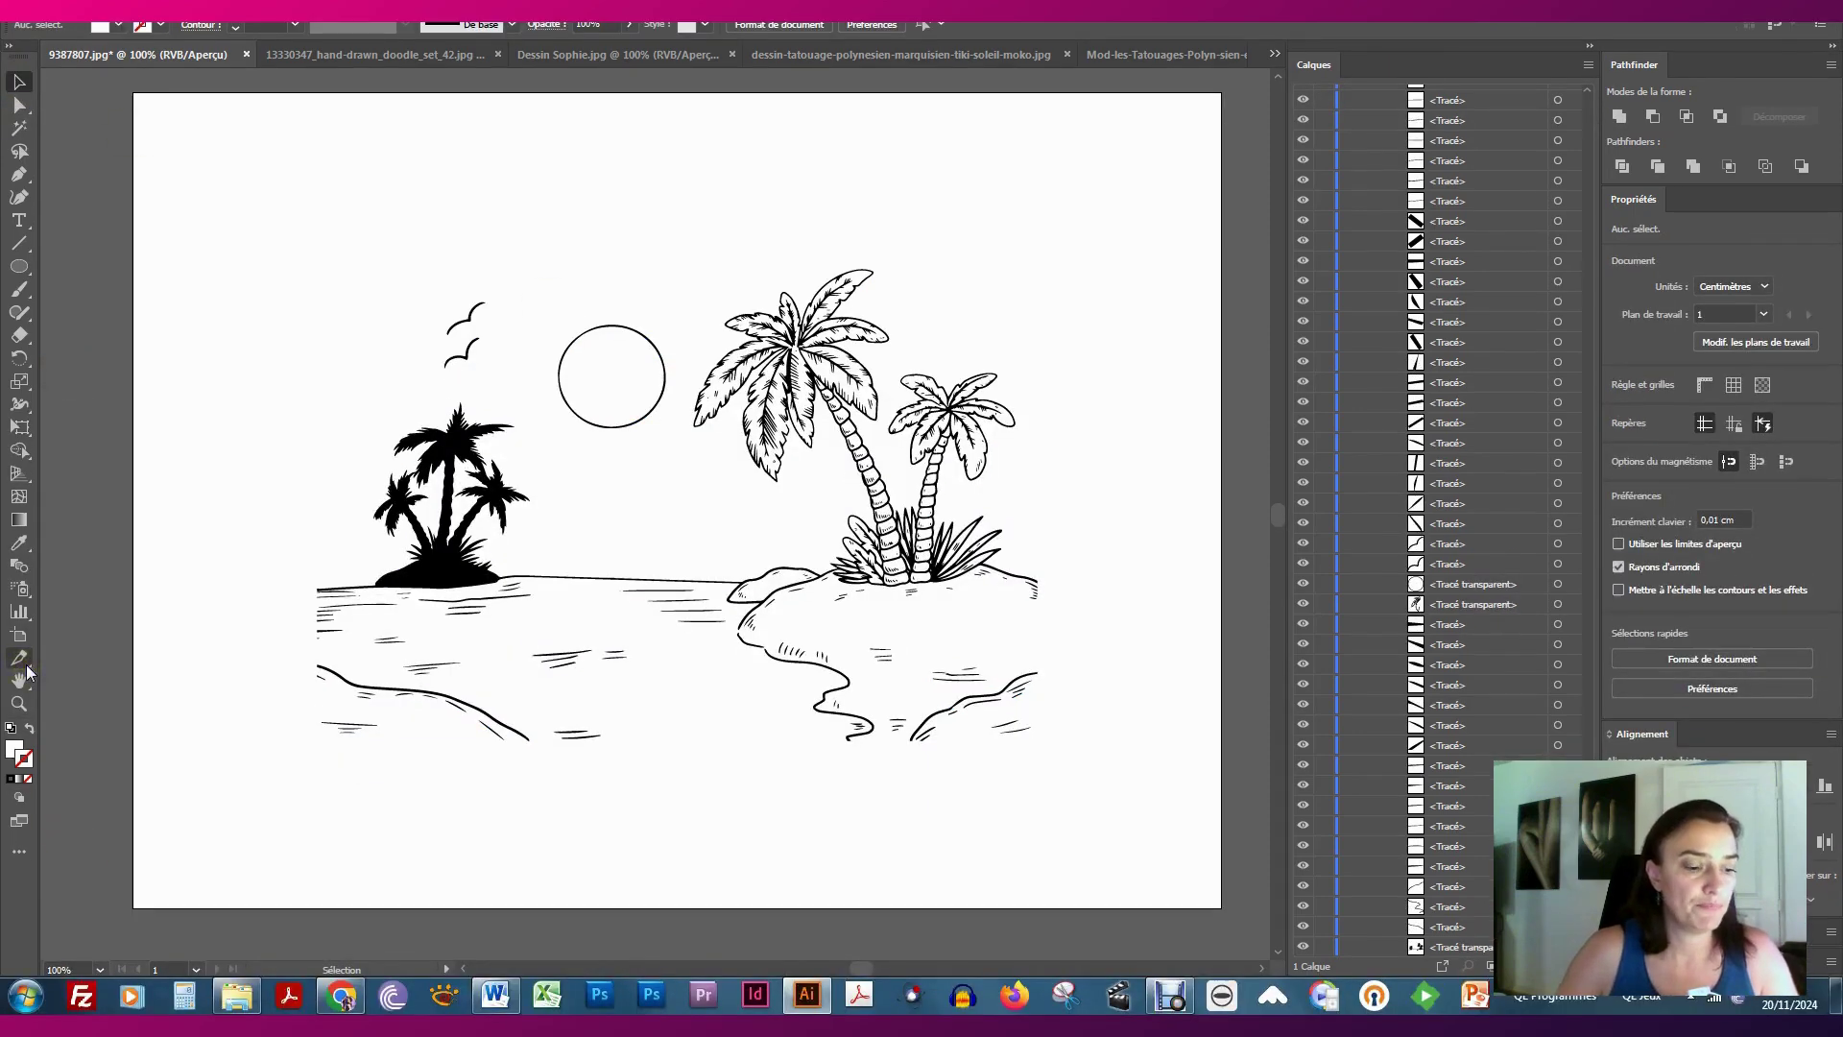
pyautogui.hotkey('ctrl', 'a')
pyautogui.moveTo(19, 266); pyautogui.dragTo(72, 274)
pyautogui.moveTo(221, 202); pyautogui.dragTo(1116, 816)
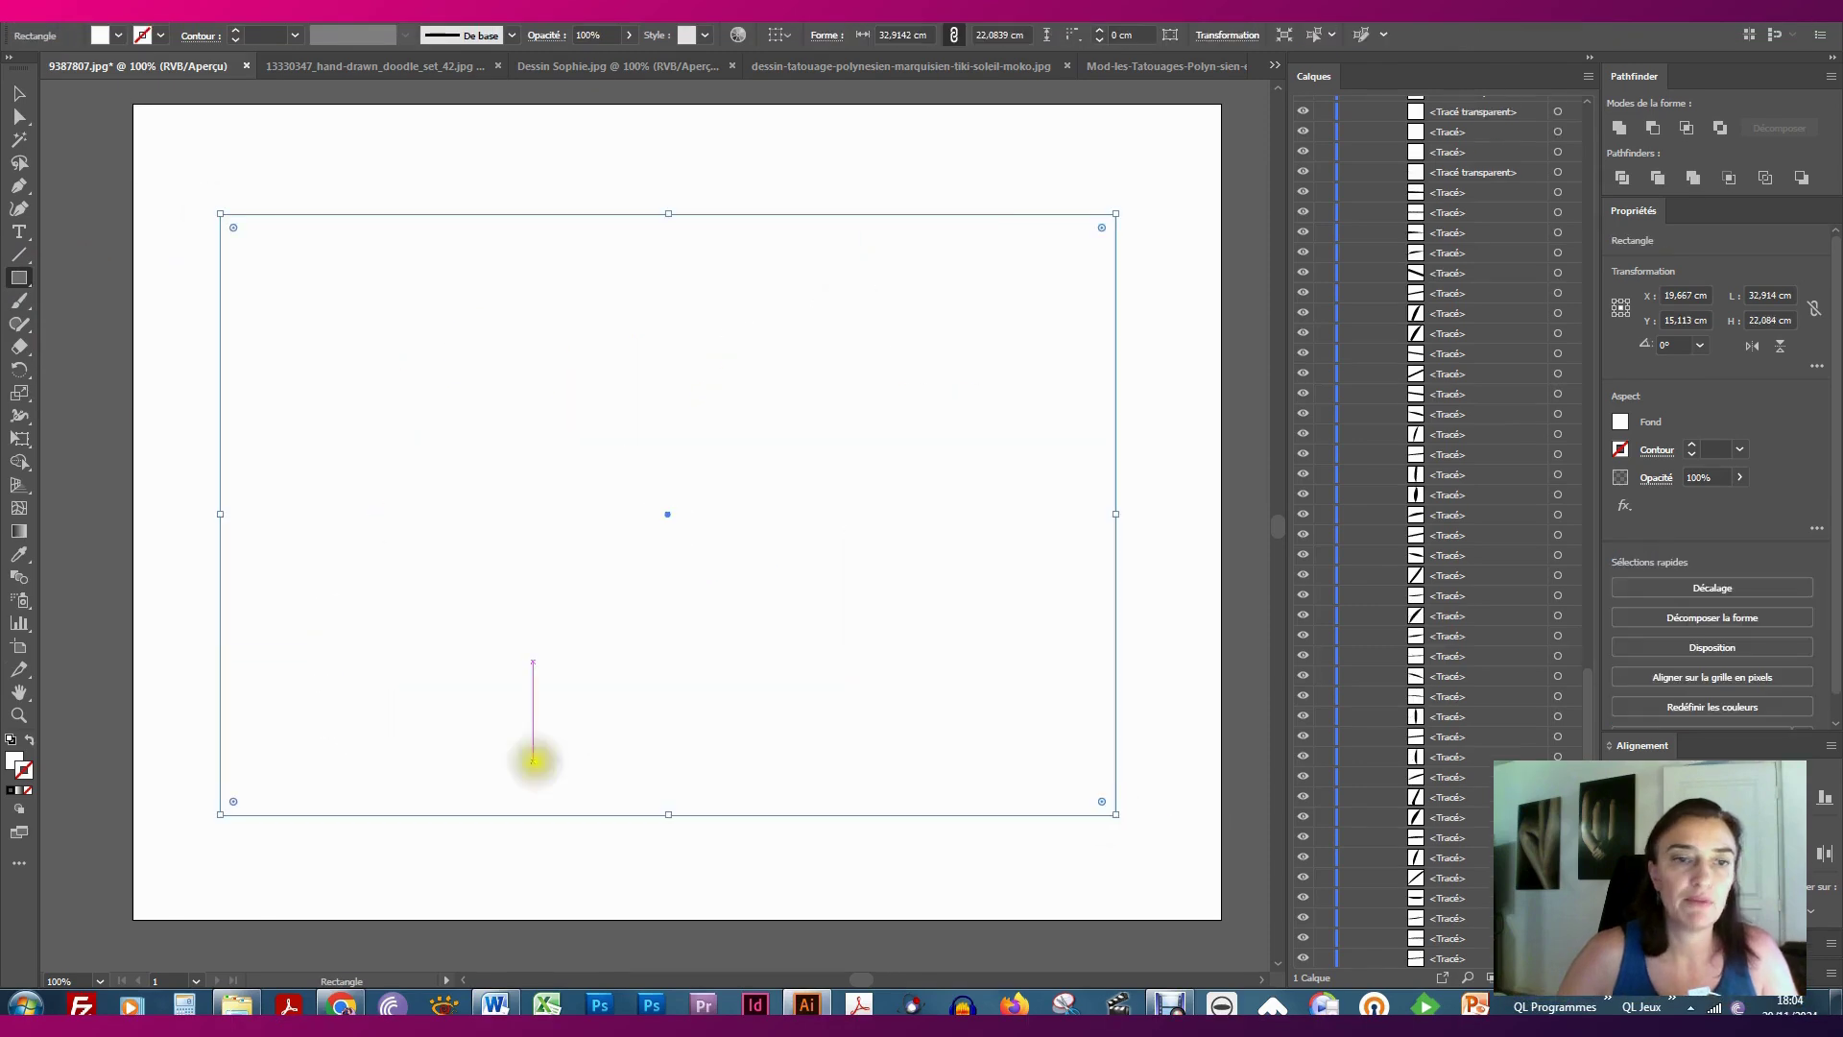
# Fill the large rectangle with red, switching the colour sliders from greyscale to RVB
pyautogui.doubleClick(16, 763)
pyautogui.click(1215, 620)
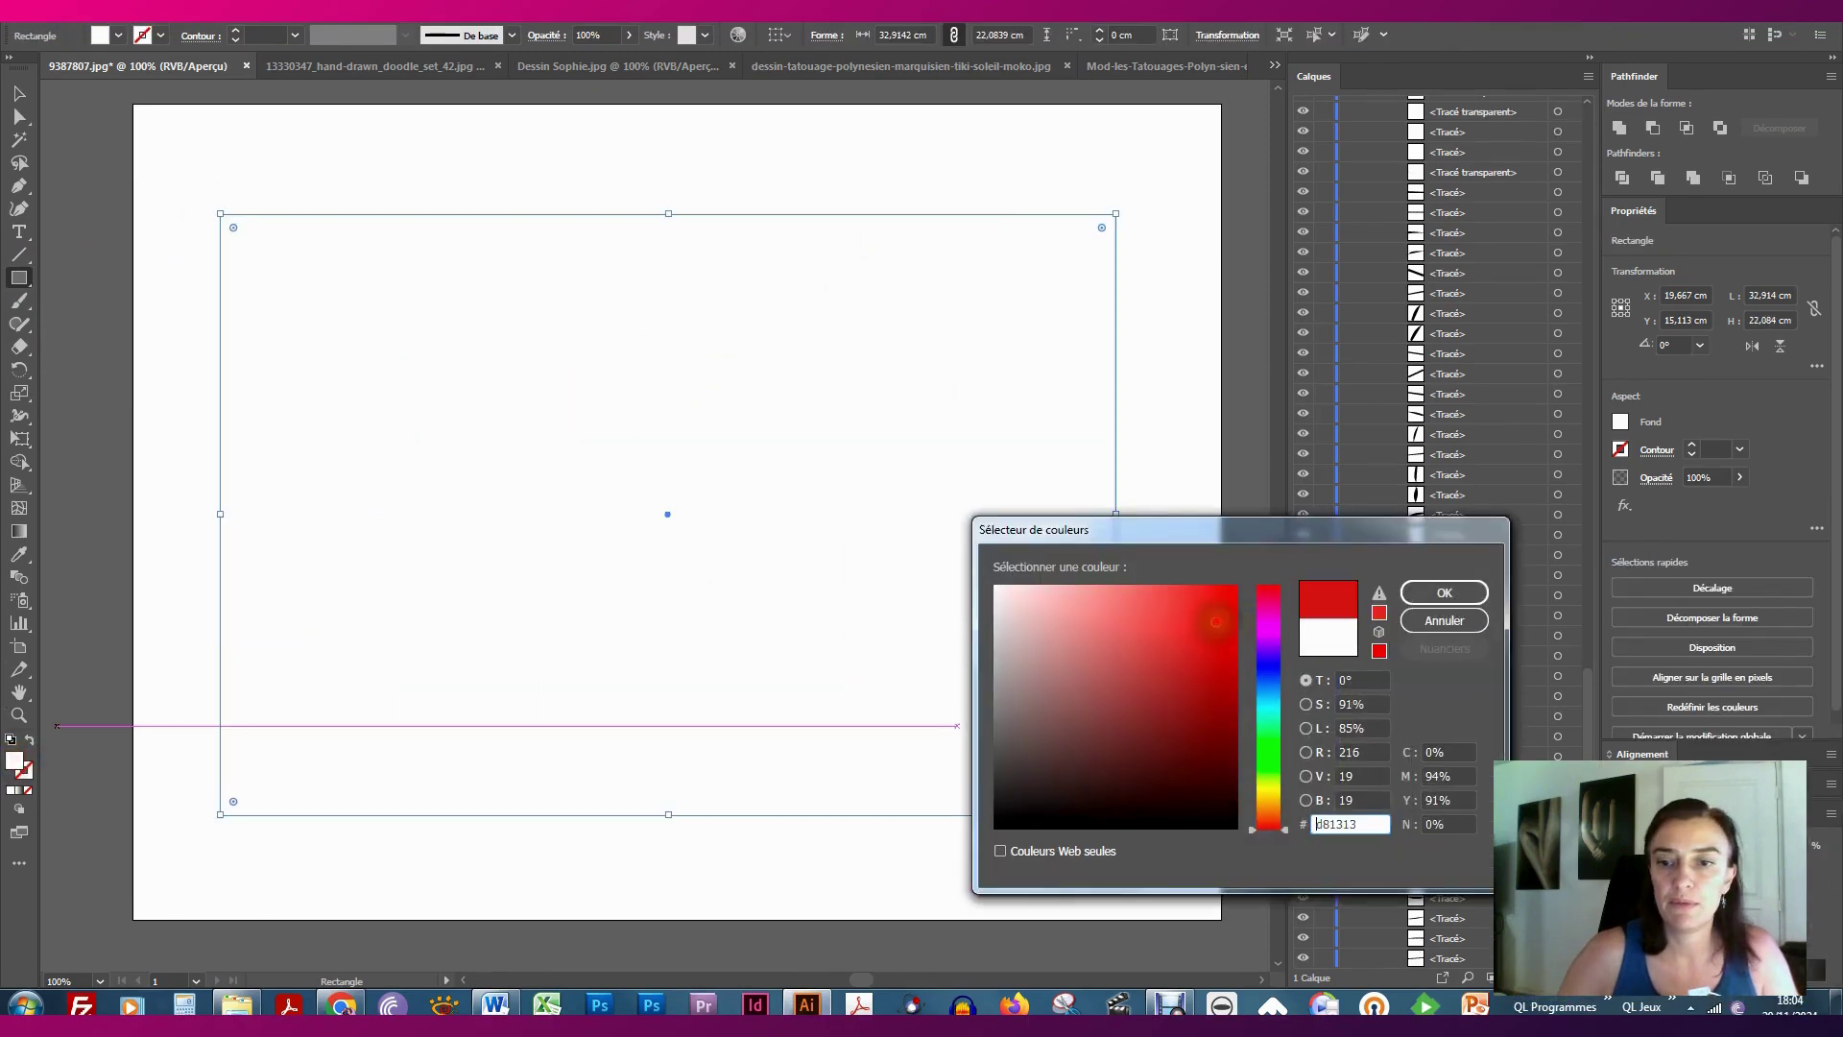
pyautogui.click(1445, 594)
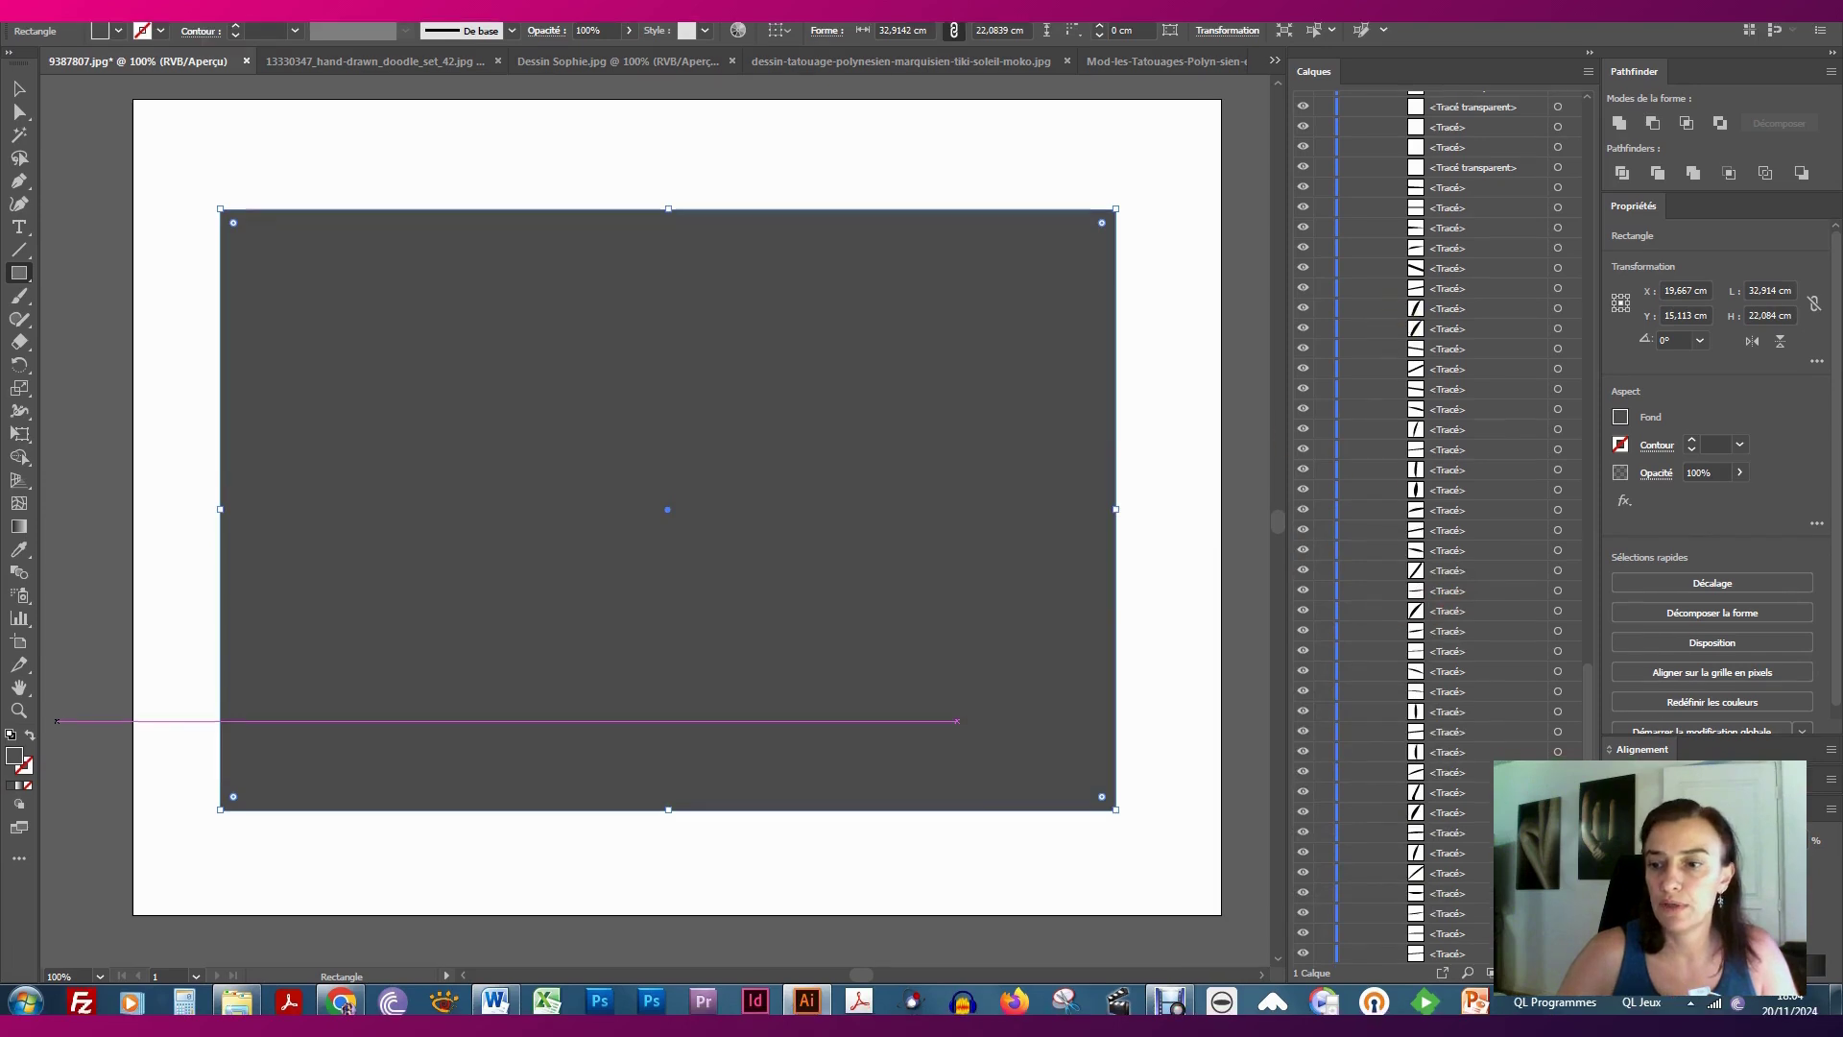
pyautogui.click(1831, 809)
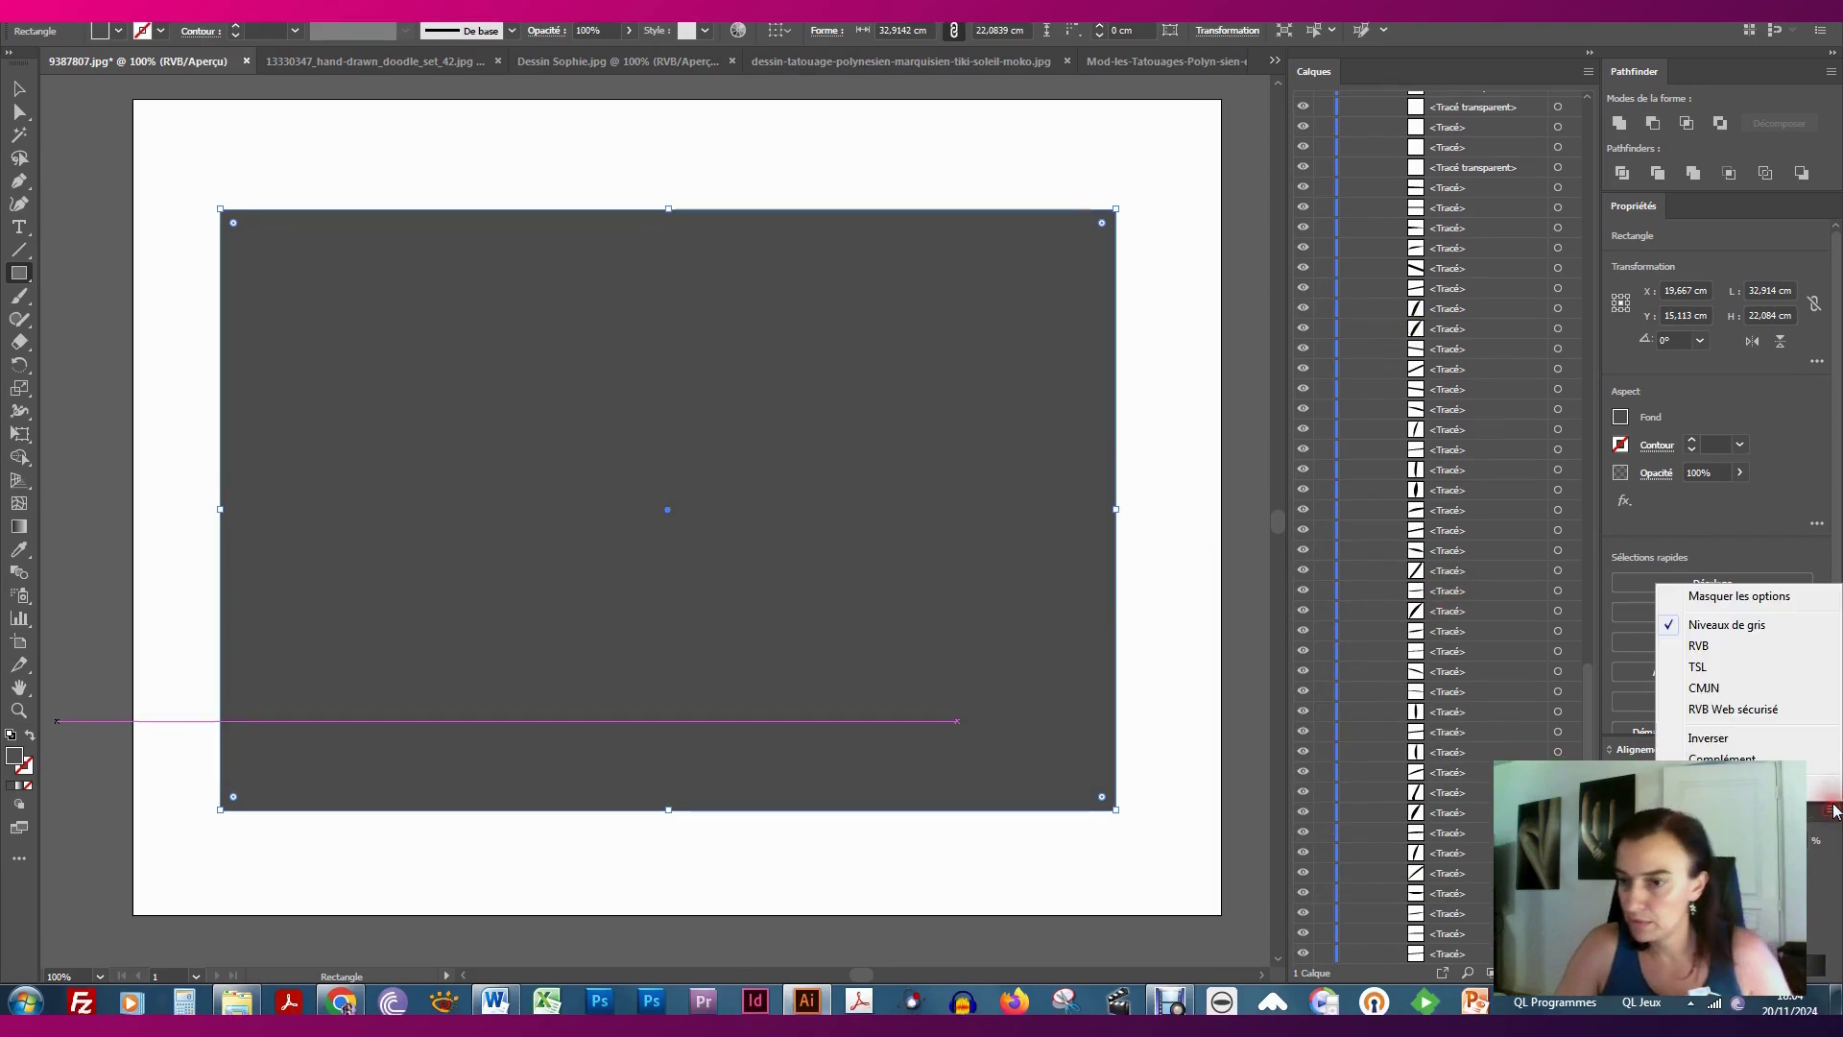
pyautogui.click(1742, 645)
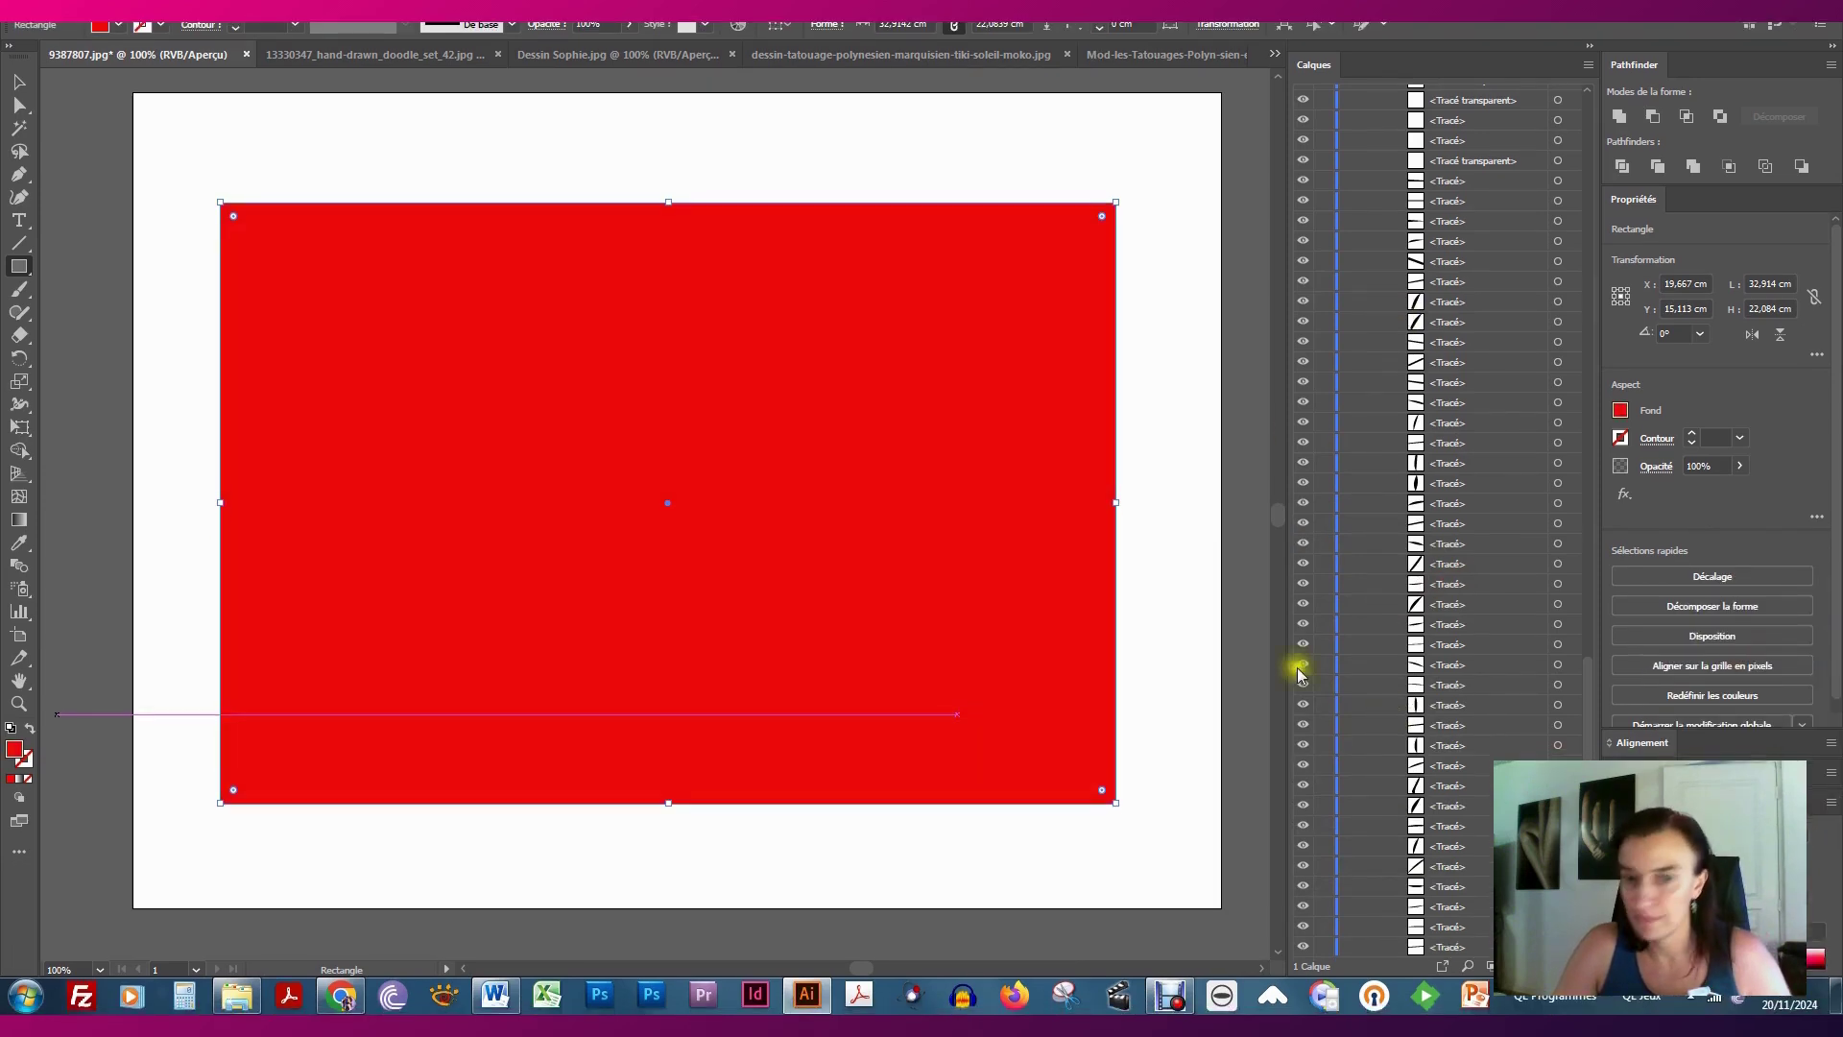
# Collapse the traced group, move the red rectangle beneath it in Calque 1, and deselect everything
pyautogui.scroll(5, 1488, 394)
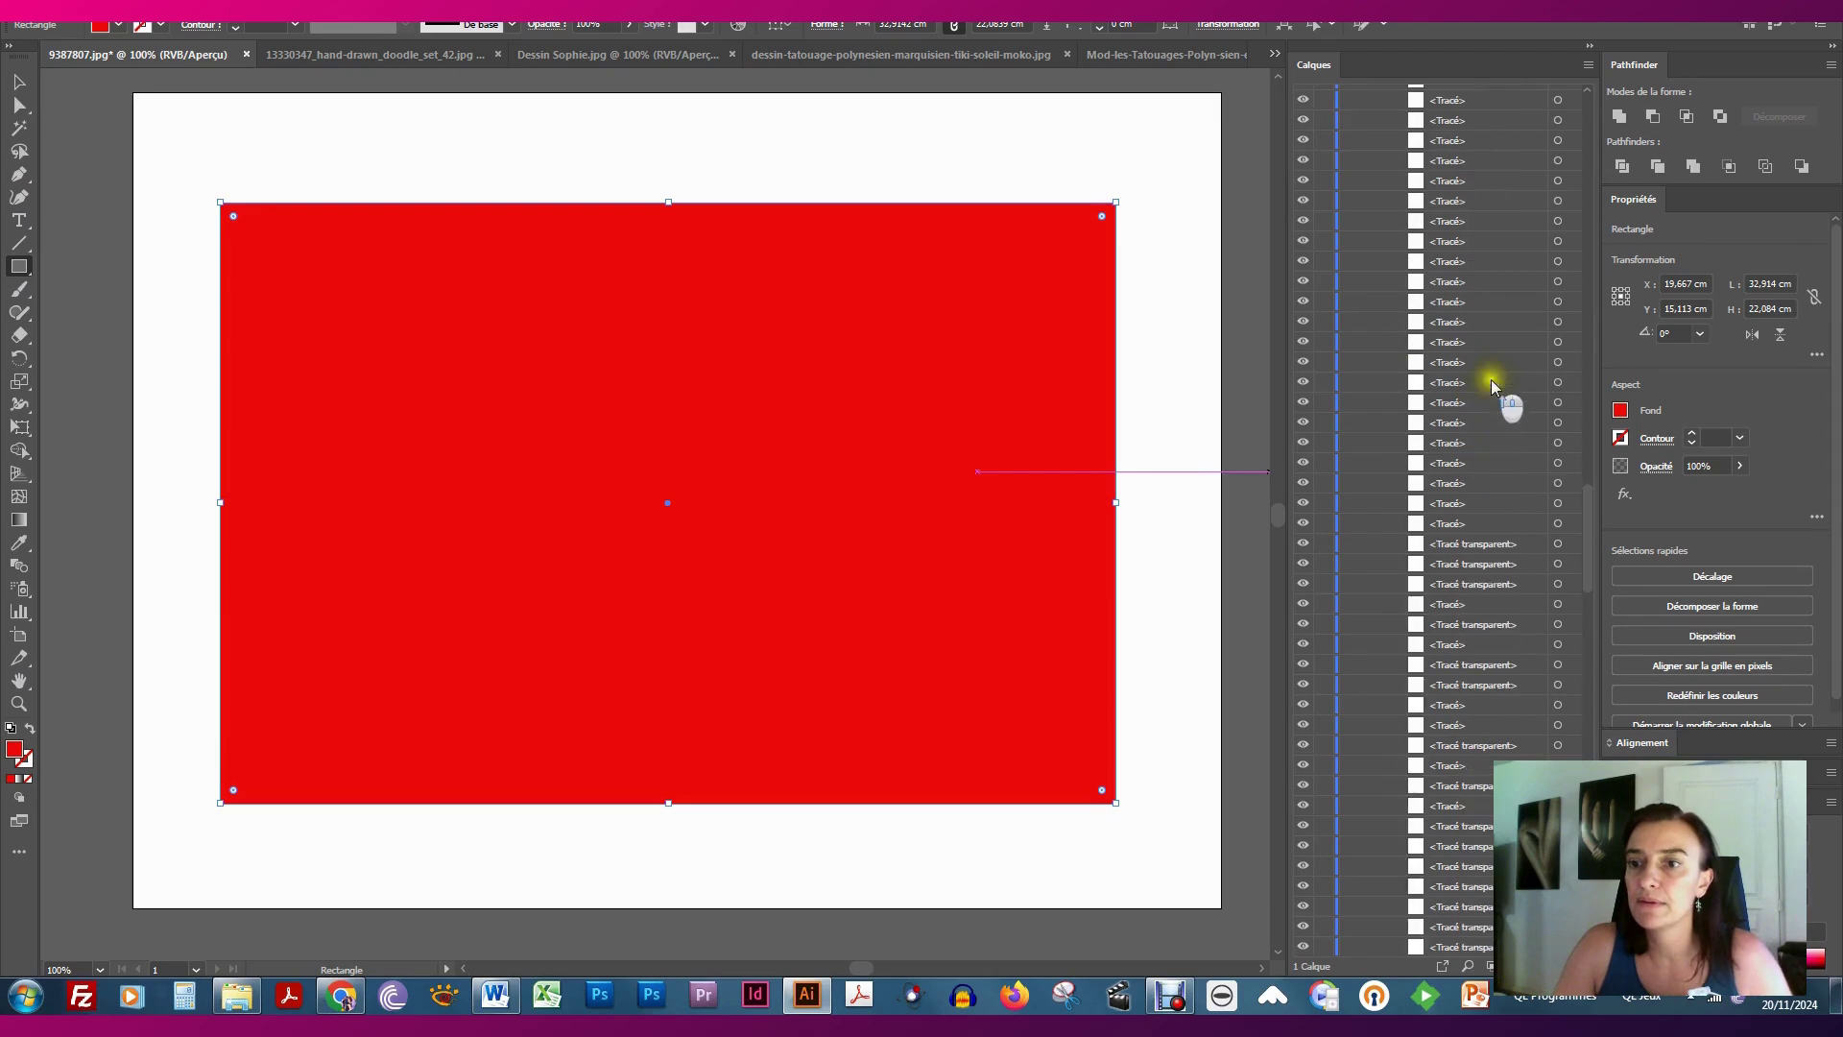
pyautogui.moveTo(1588, 477); pyautogui.dragTo(1560, 122)
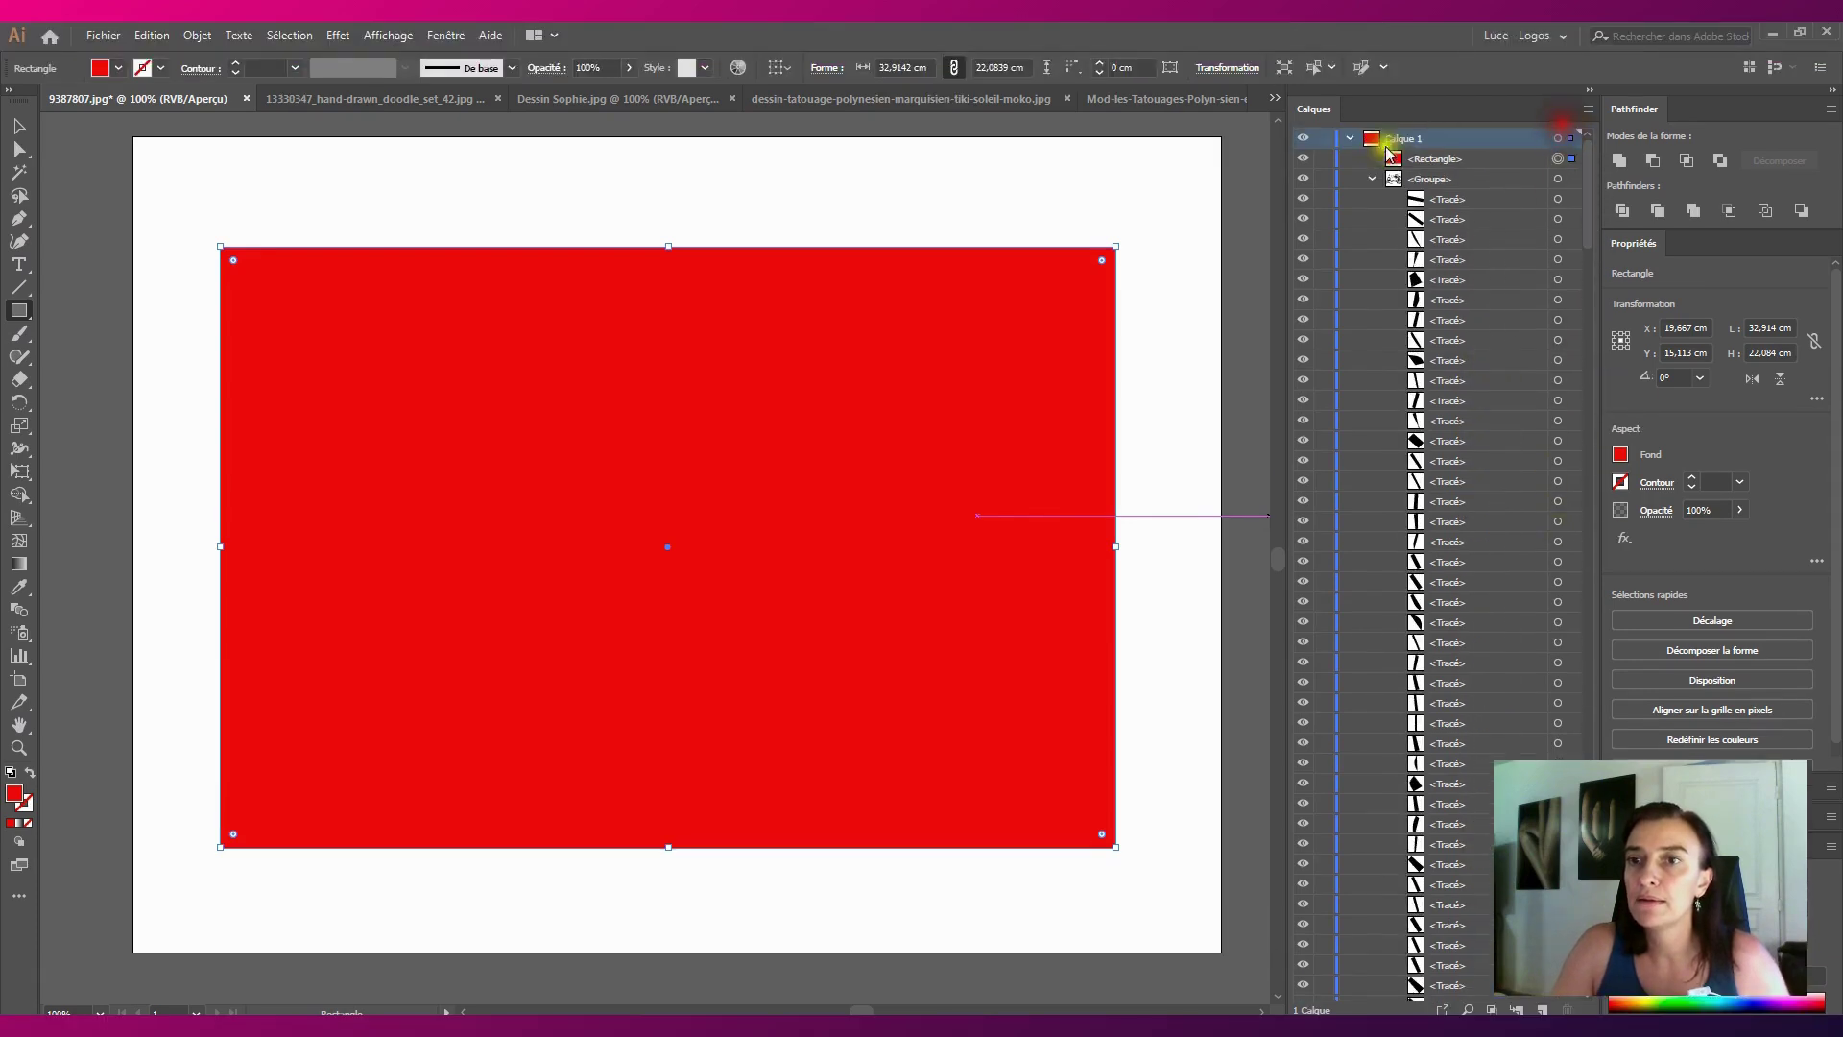
pyautogui.click(1369, 180)
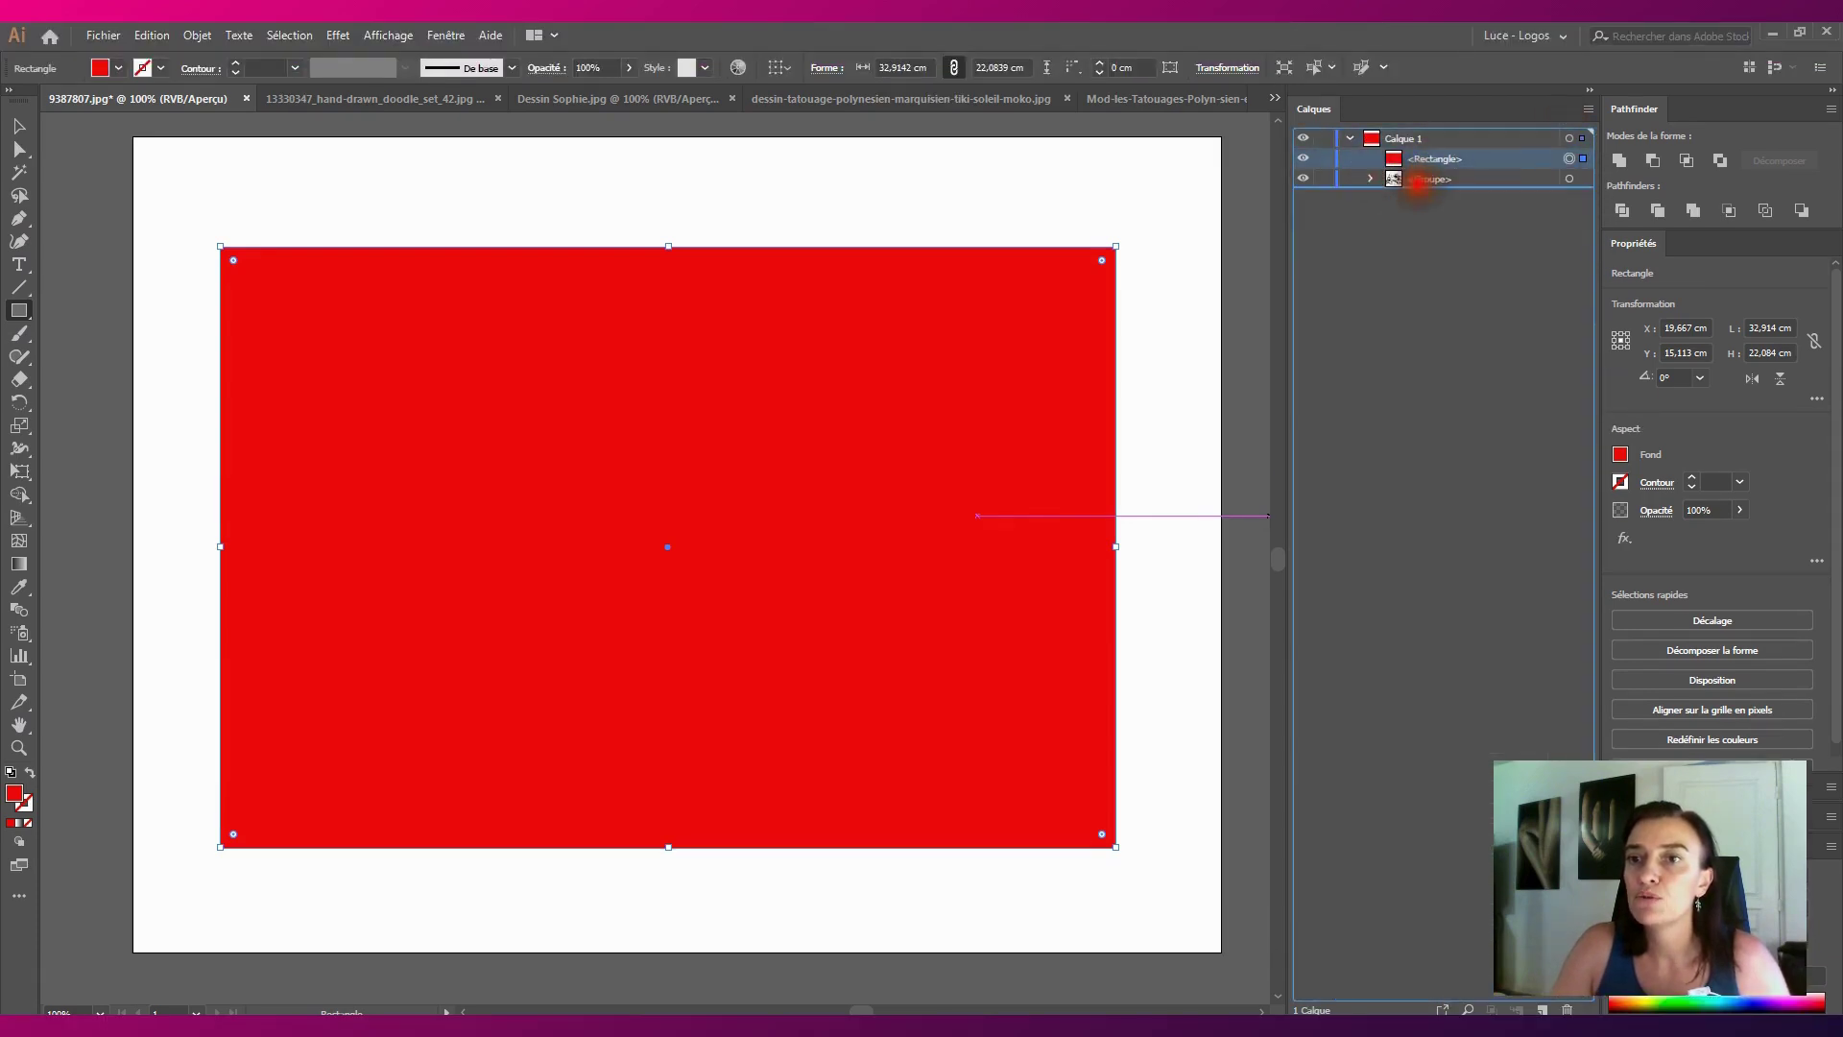
pyautogui.moveTo(1417, 183); pyautogui.dragTo(1417, 186)
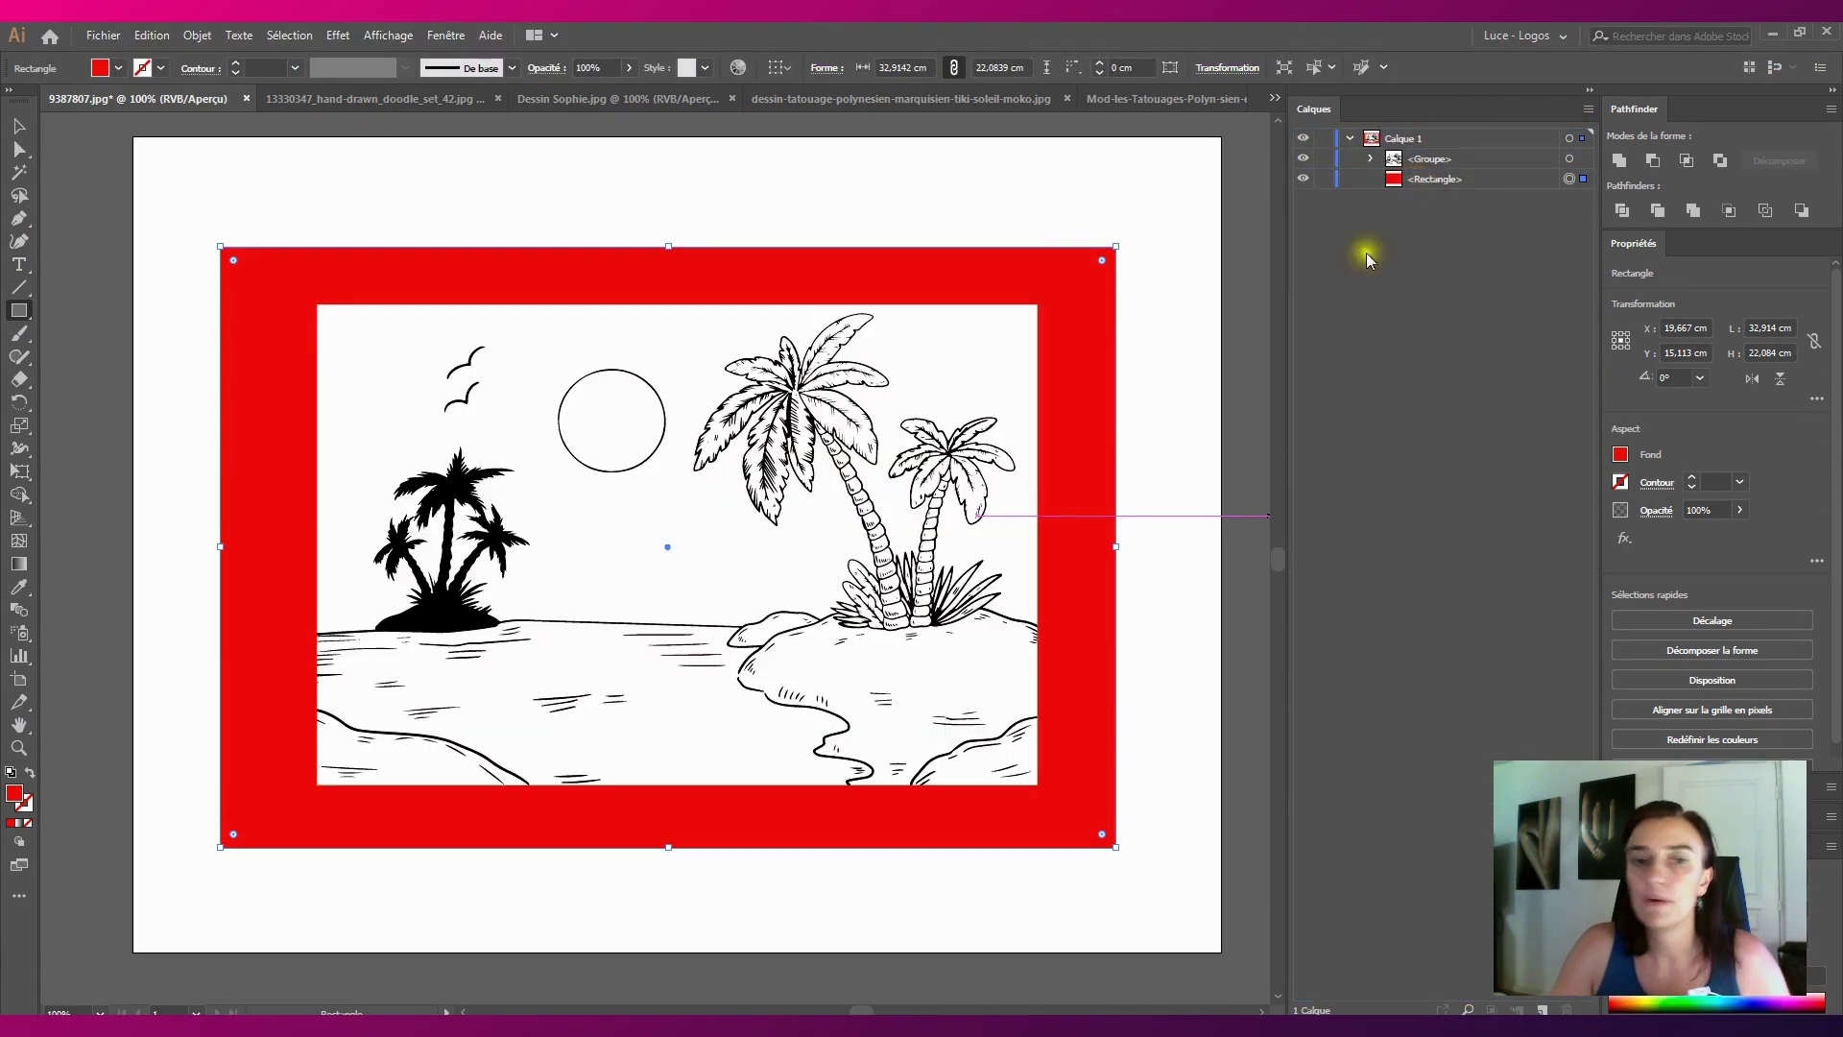
pyautogui.click(19, 125)
pyautogui.click(504, 199)
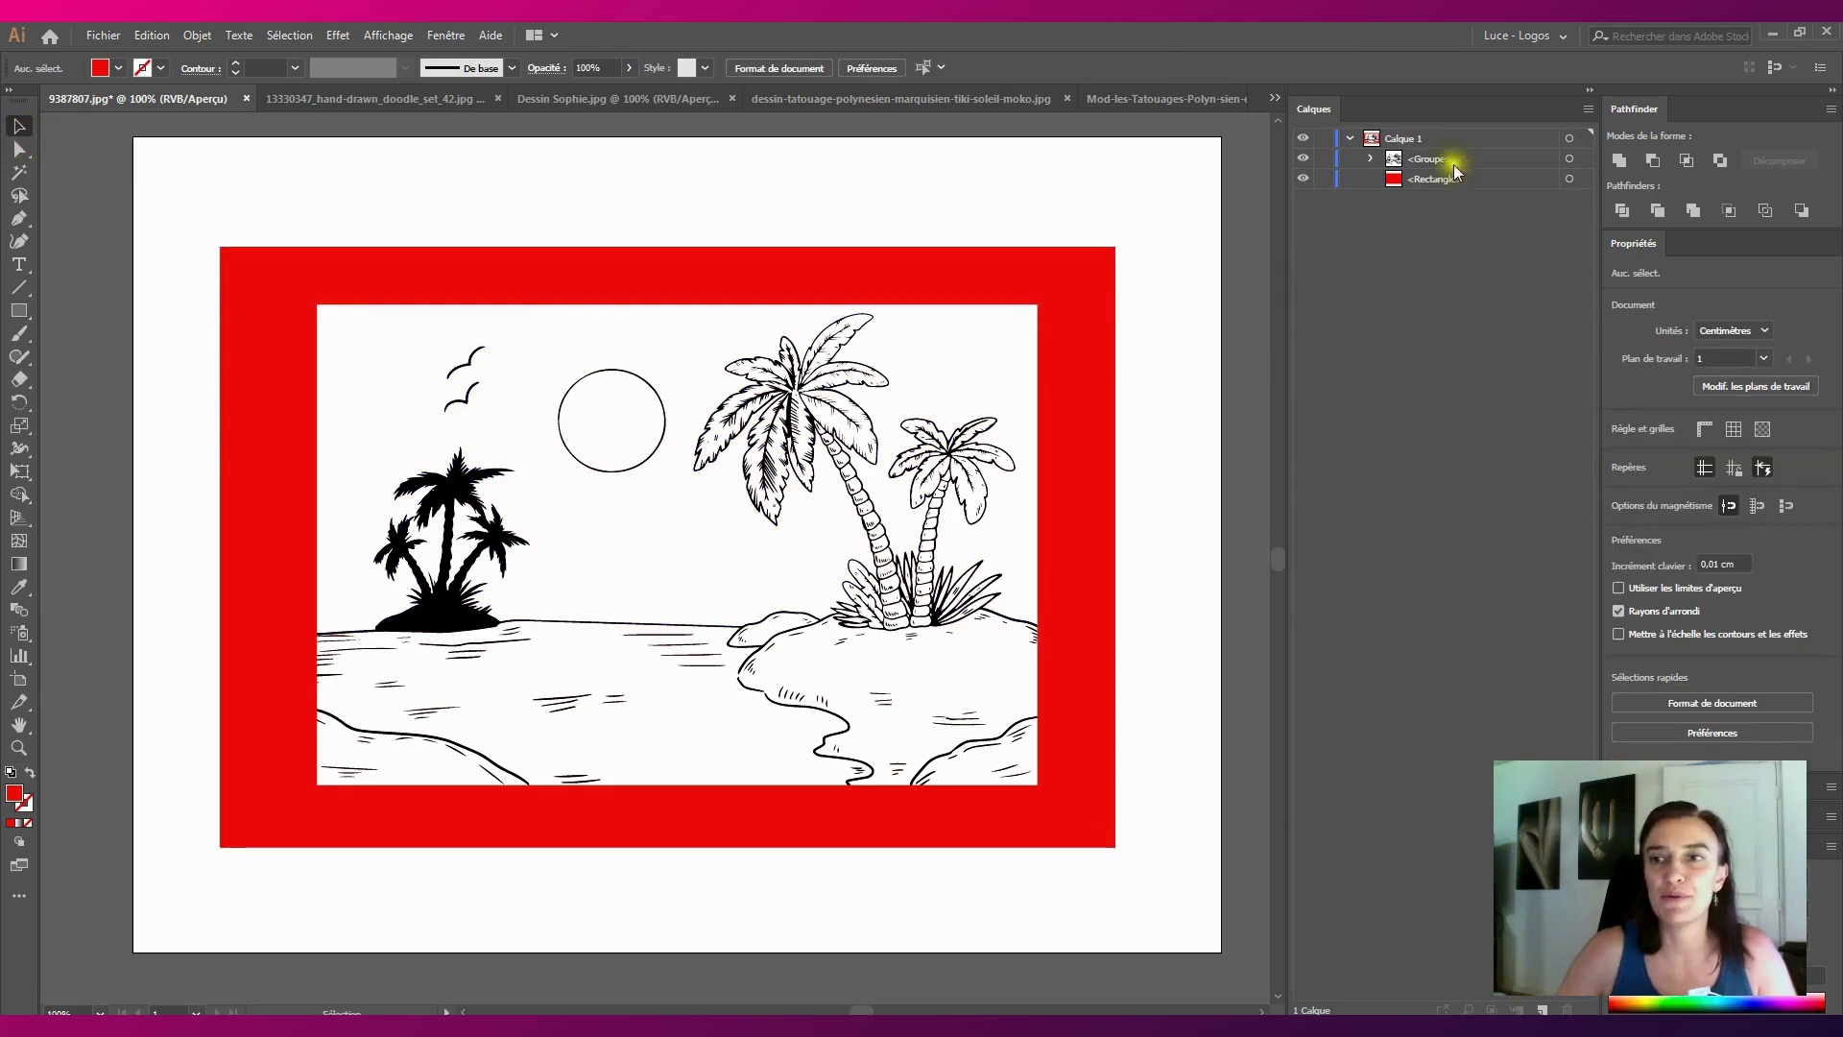
# Select the traced group's white areas with the Magic Wand and delete them
pyautogui.click(1580, 159)
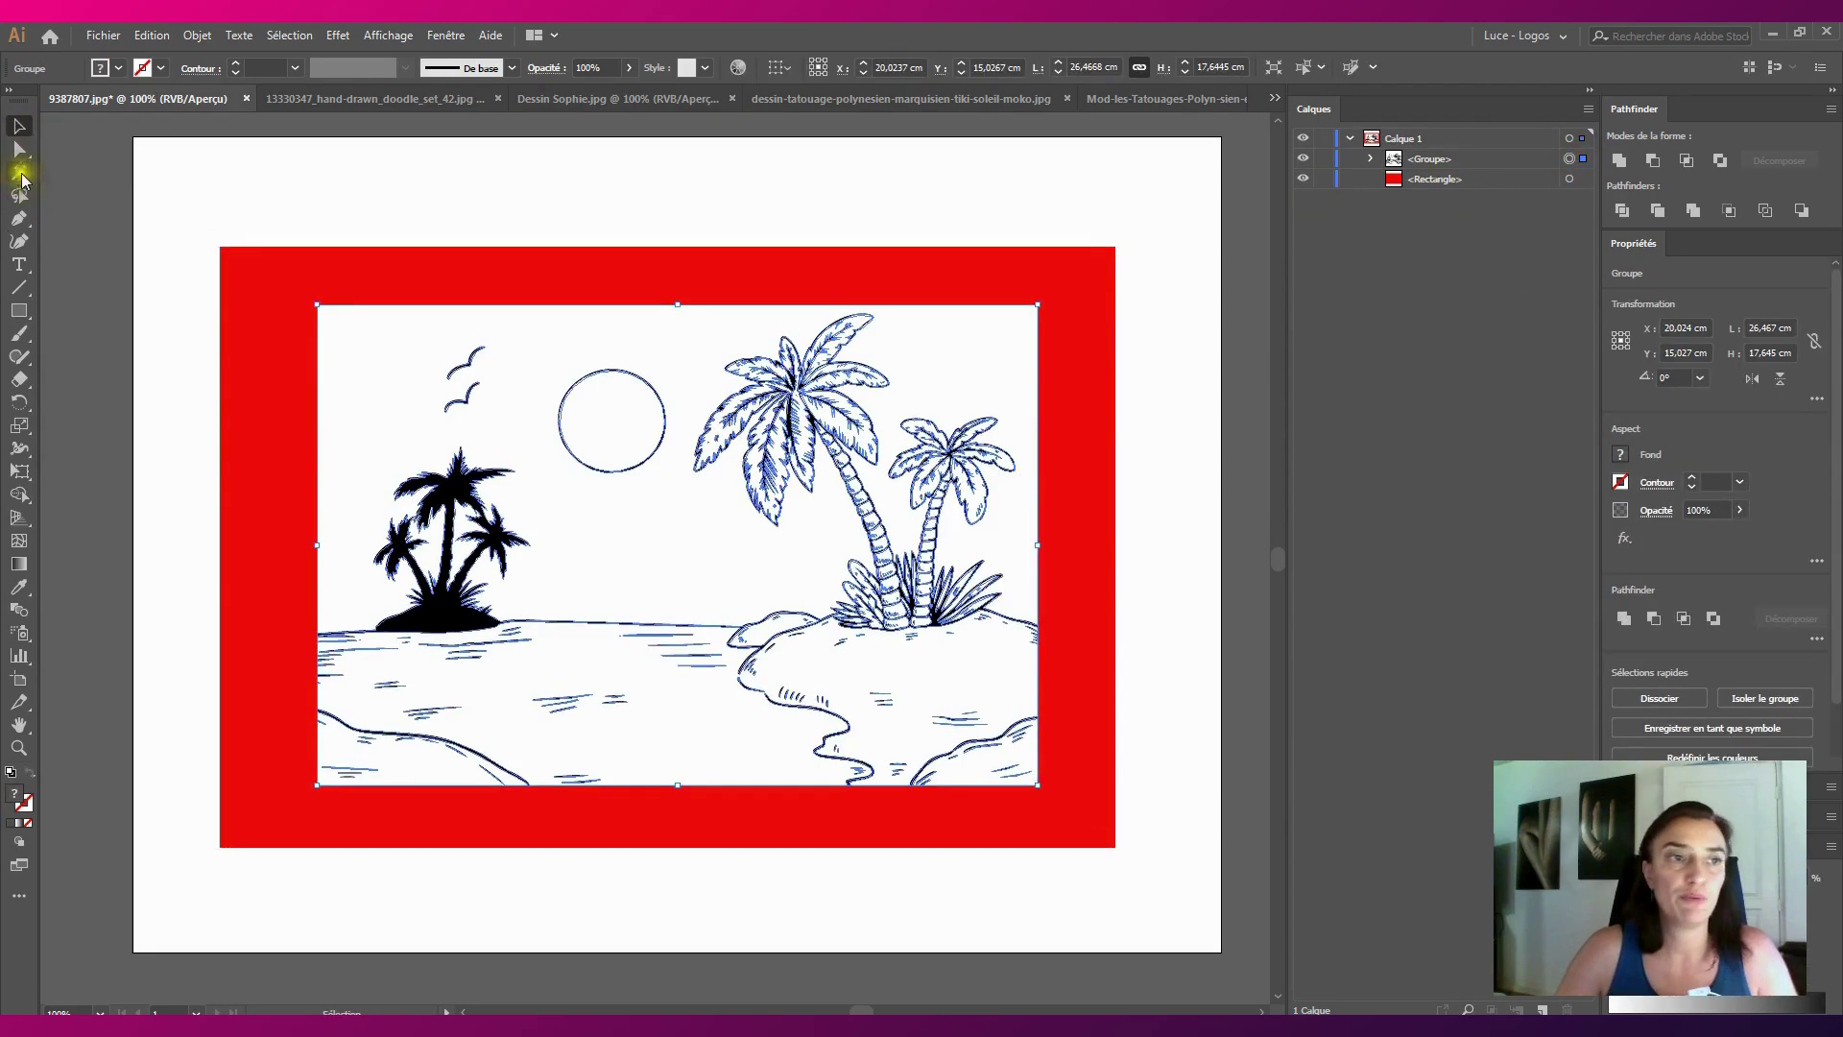
pyautogui.click(20, 173)
pyautogui.click(382, 329)
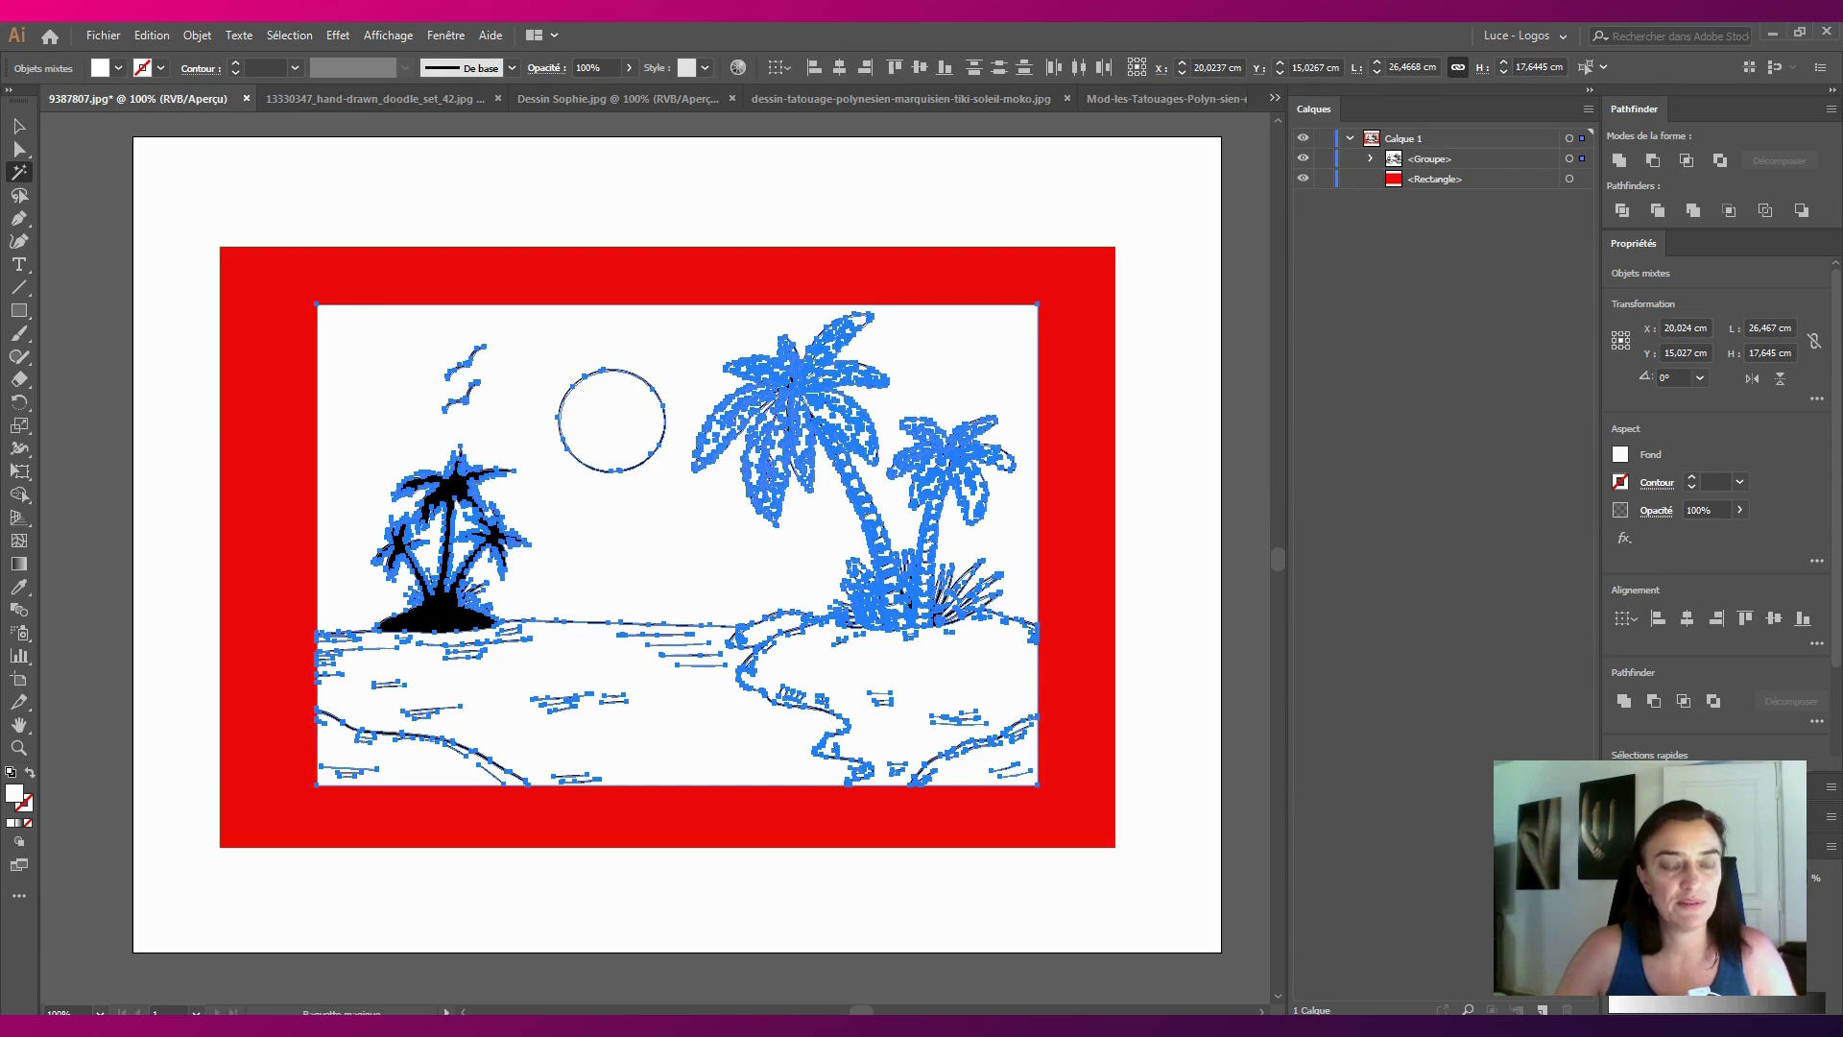
pyautogui.click(519, 346)
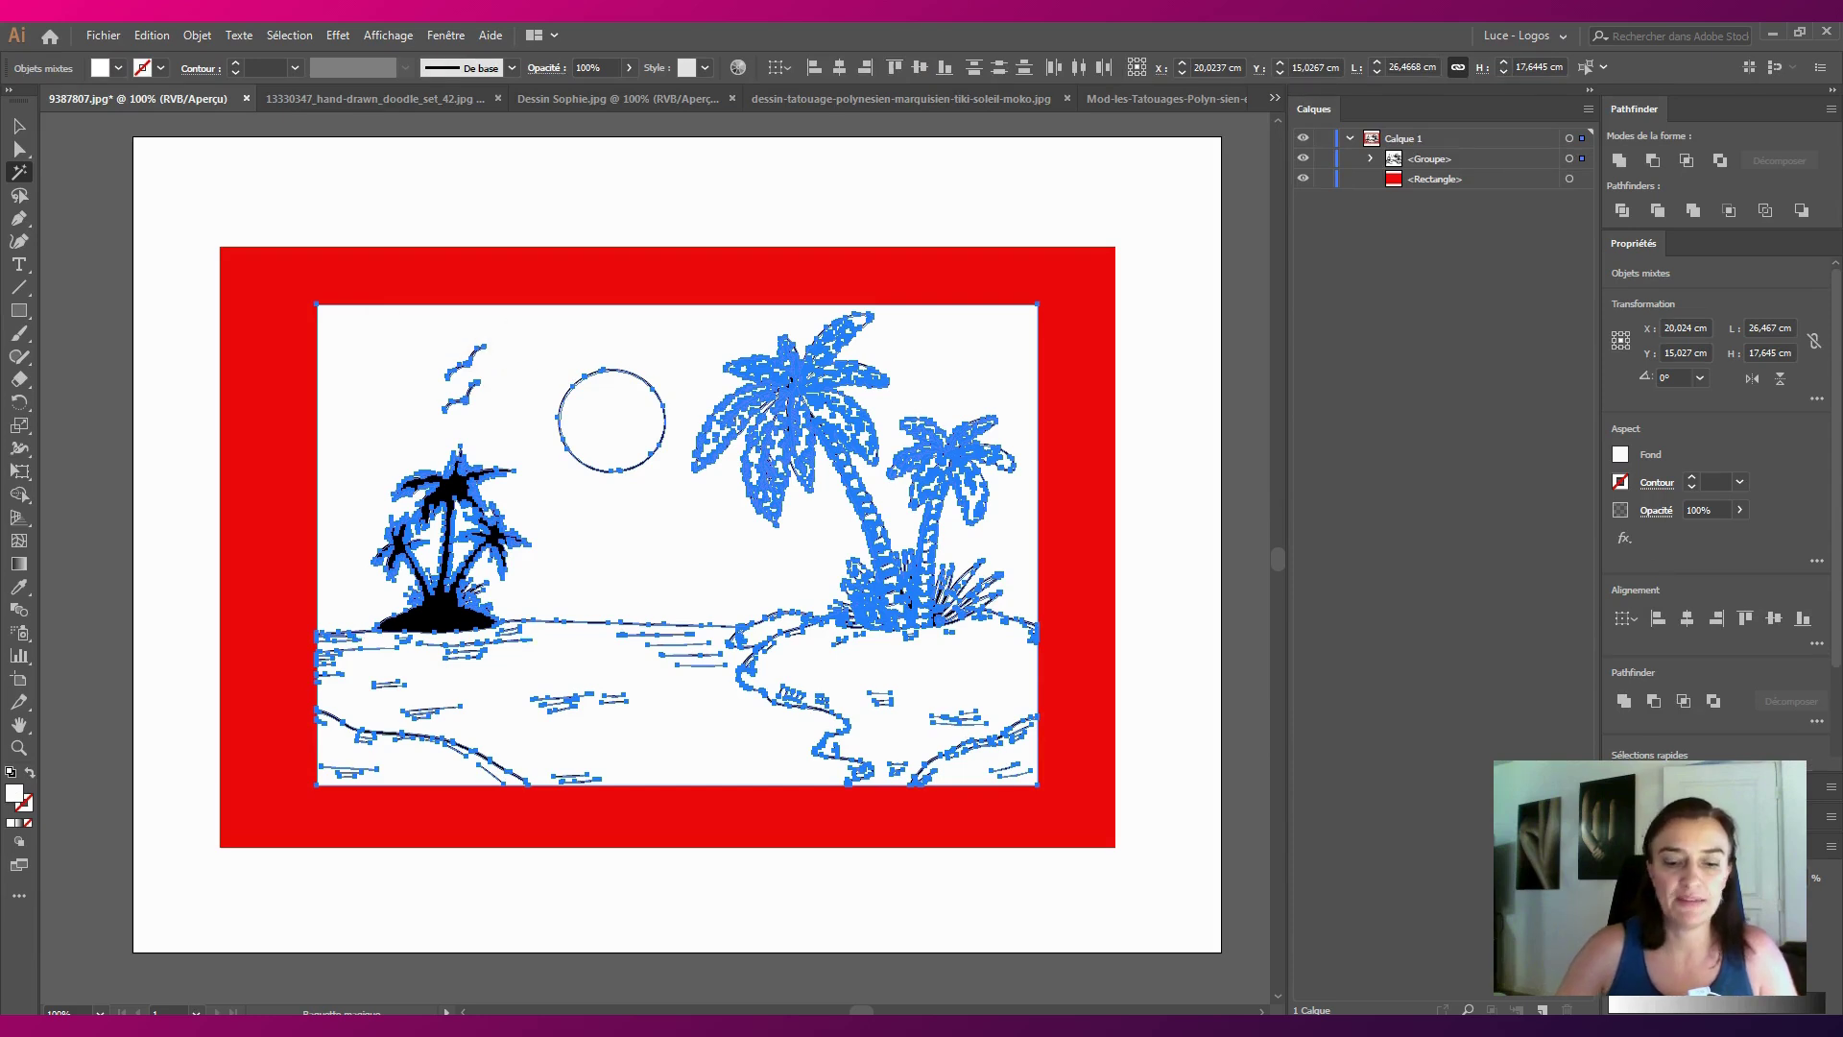
pyautogui.press('Delete')
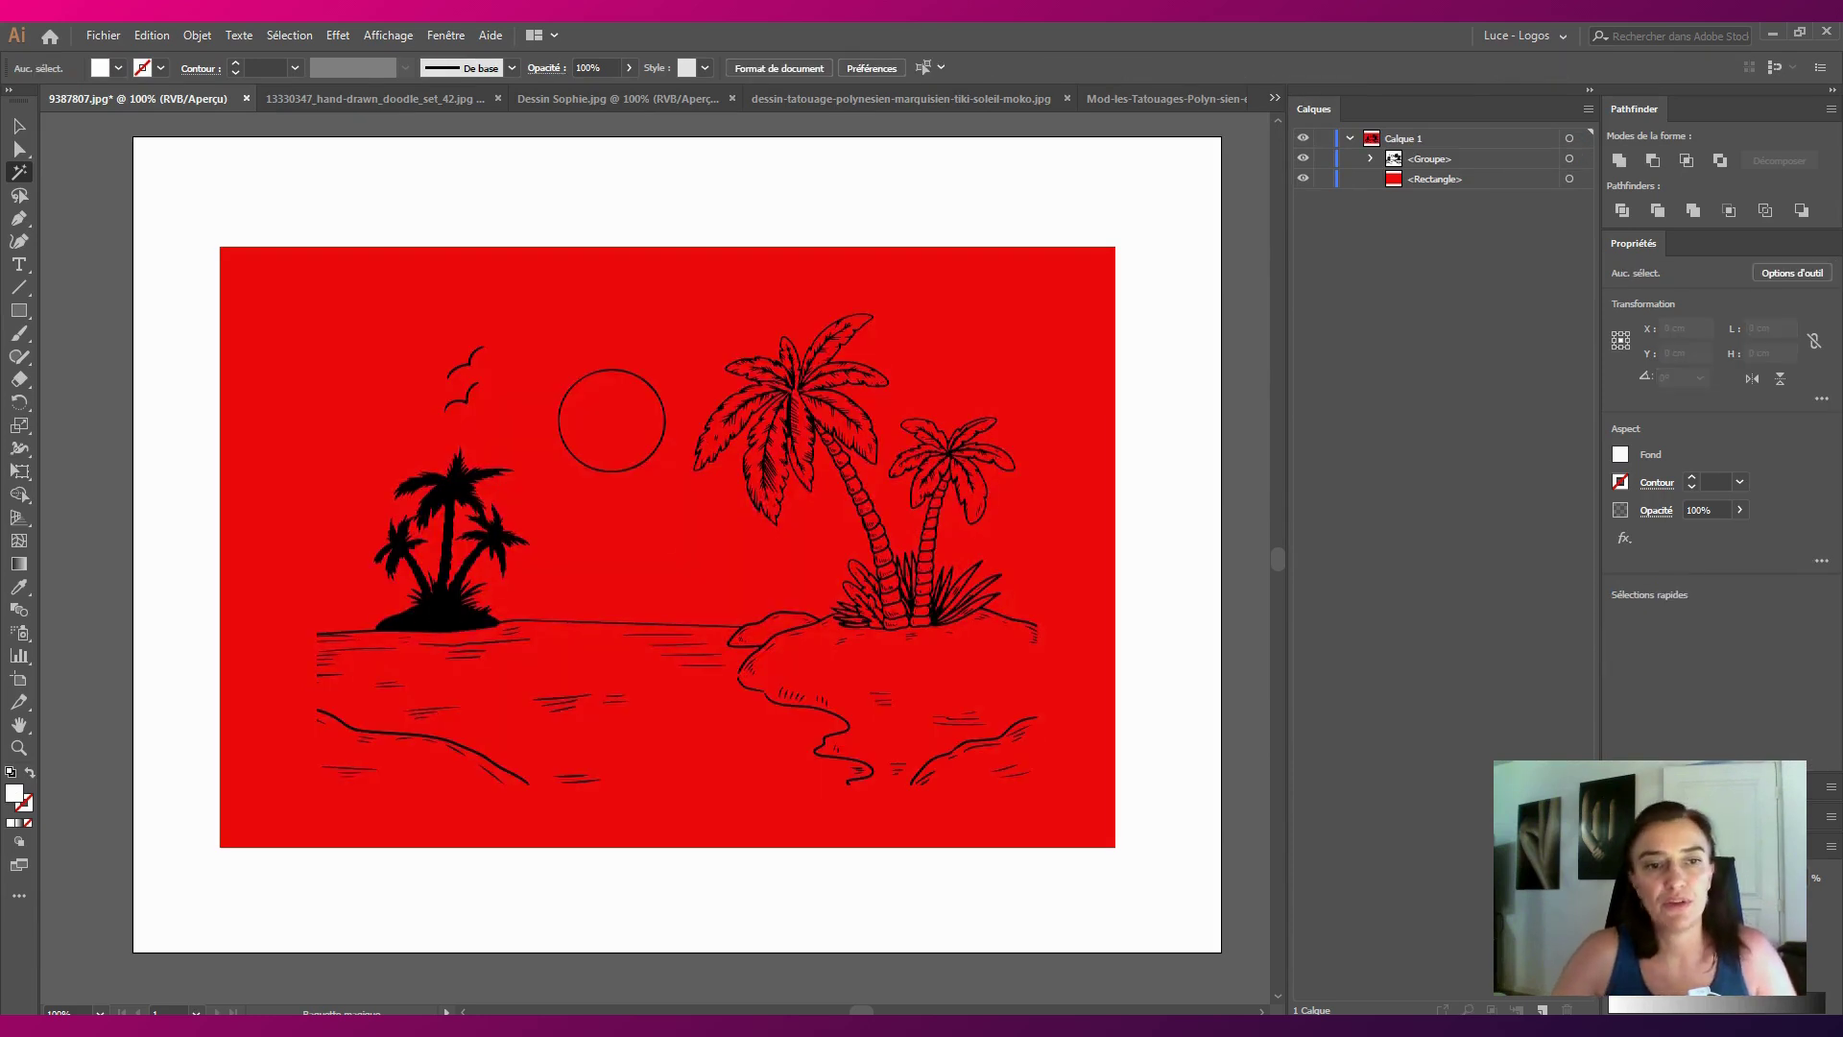
pyautogui.click(19, 126)
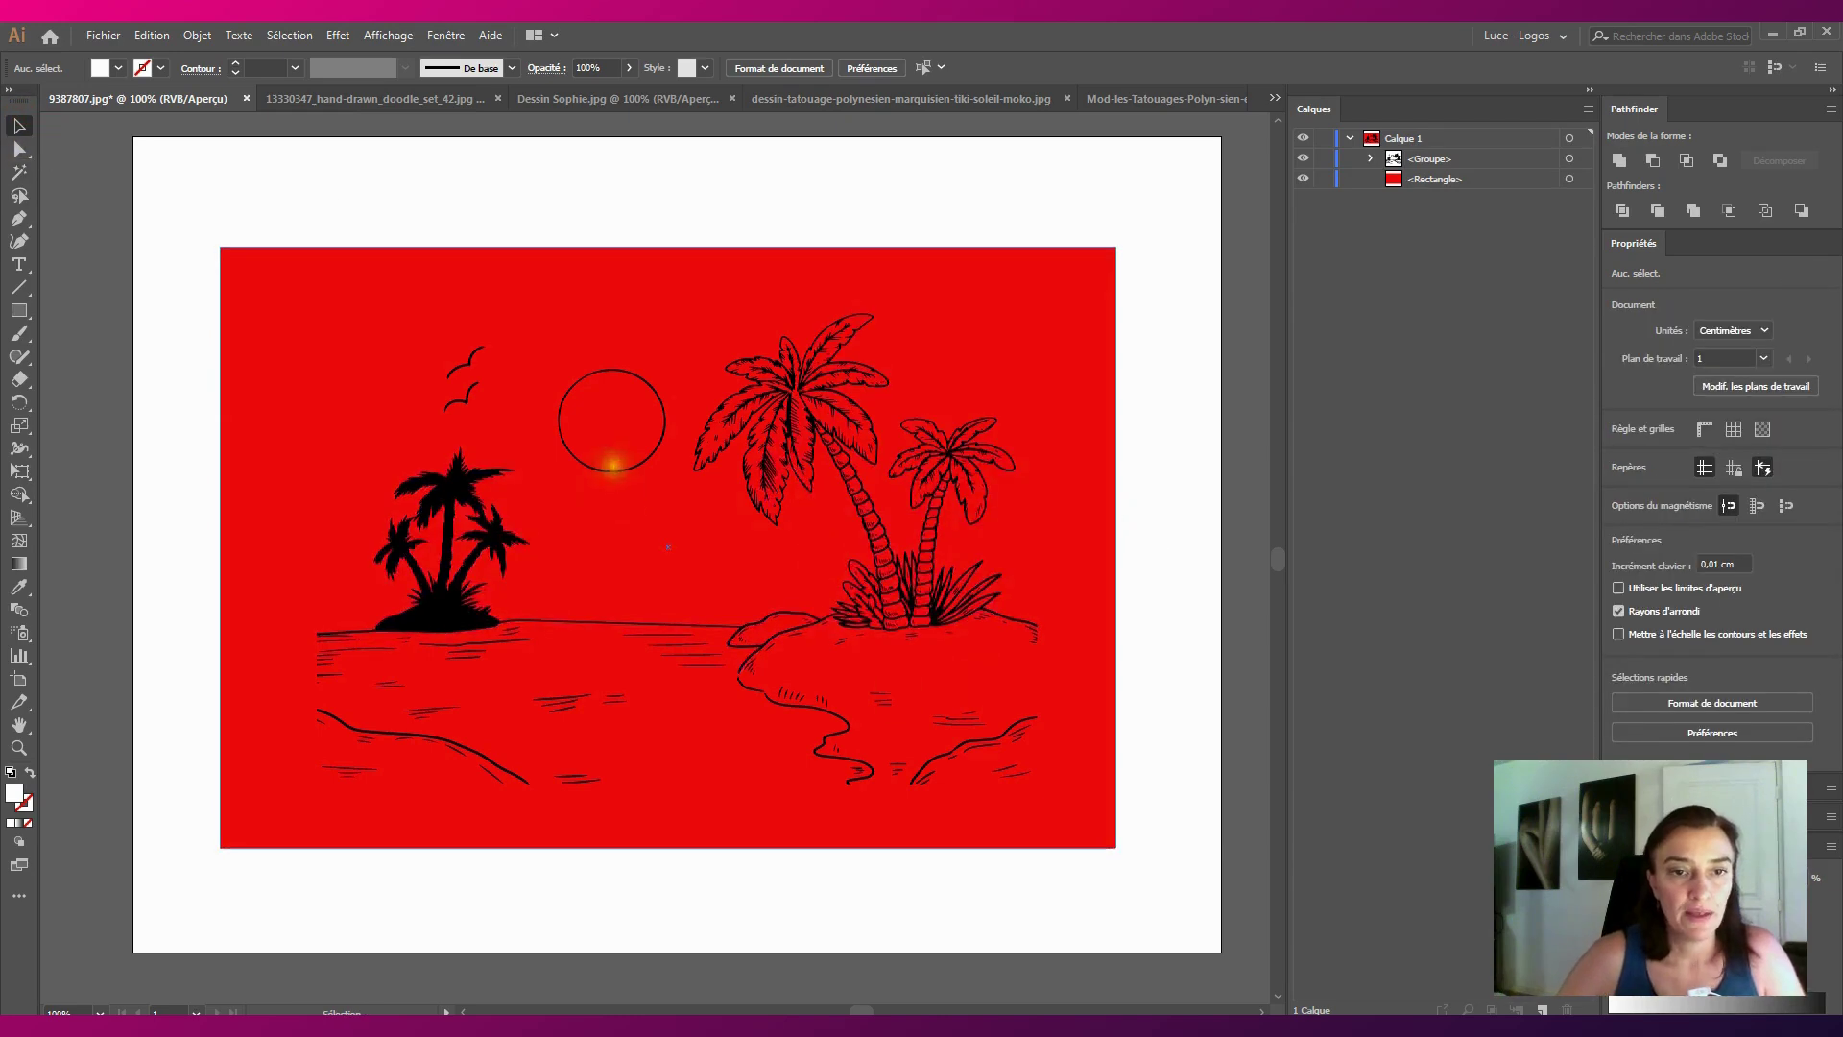
# Examine the beach drawing up close against the red background to check that its white areas are transparent
pyautogui.click(18, 748)
pyautogui.click(493, 382)
pyautogui.click(552, 550)
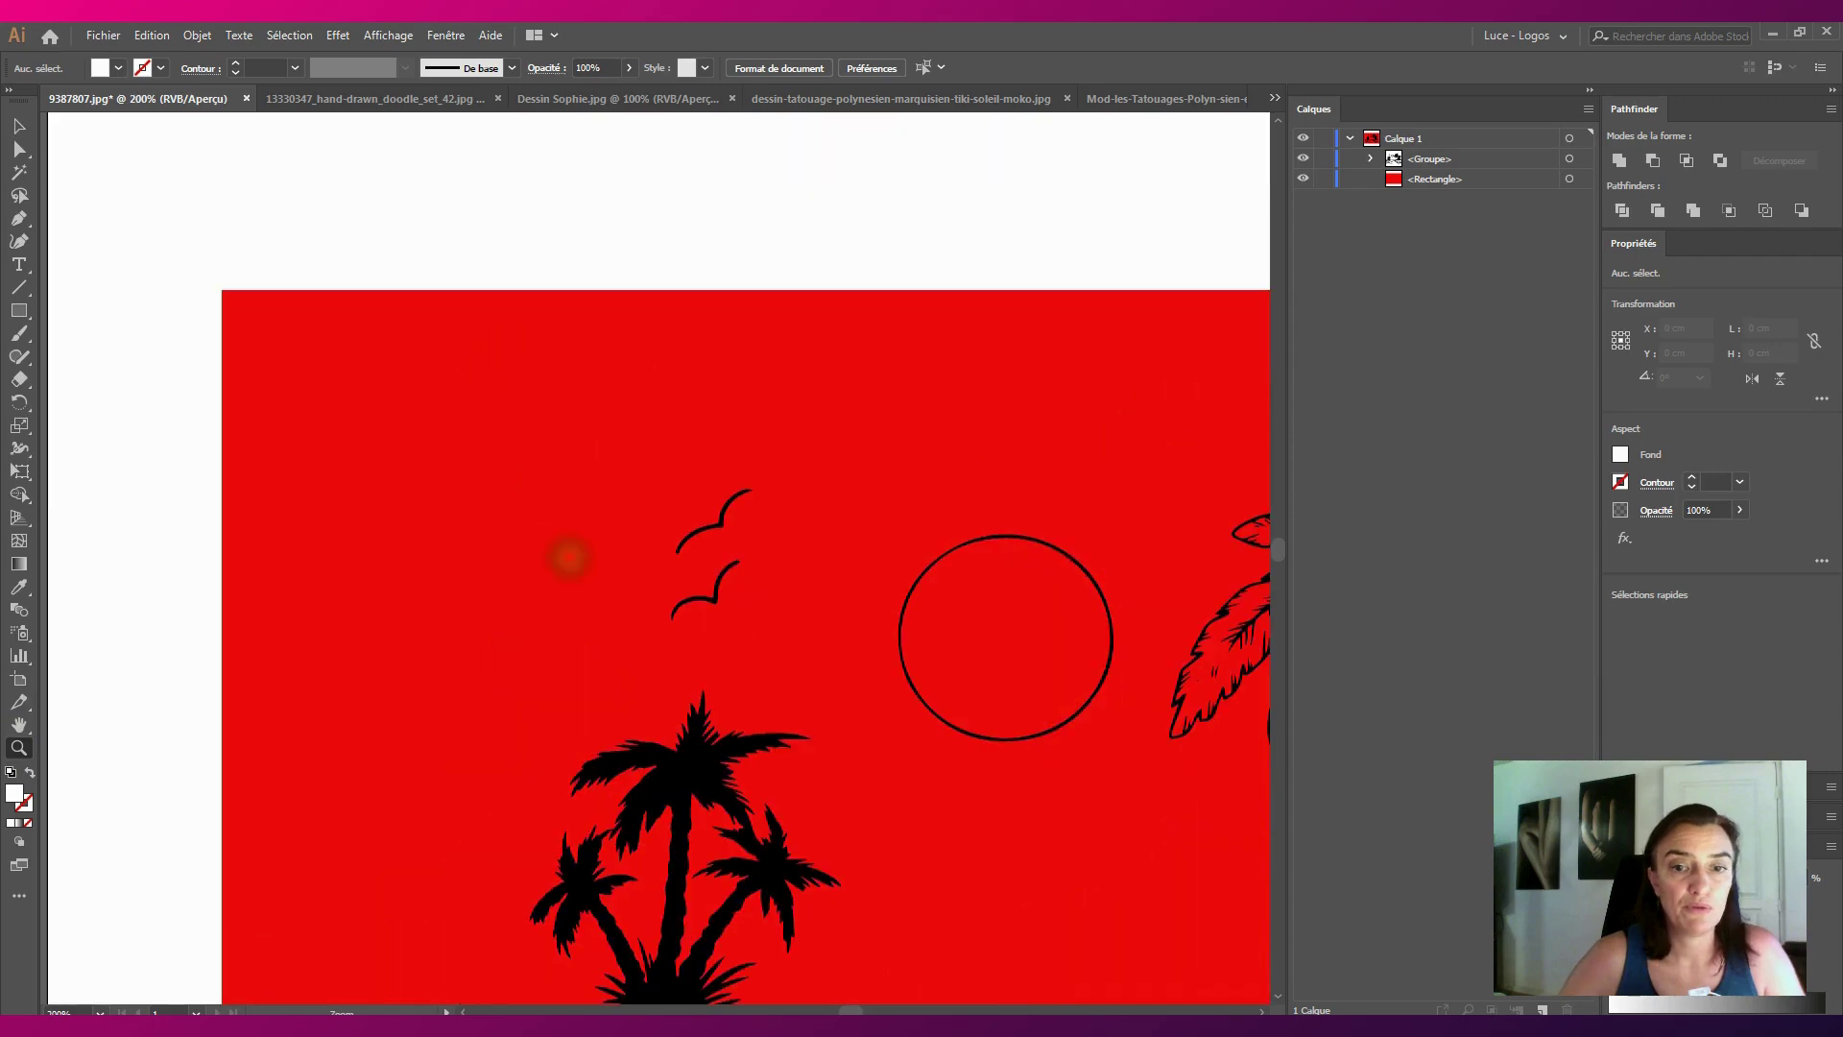
pyautogui.moveTo(999, 720); pyautogui.dragTo(620, 315)
pyautogui.moveTo(866, 612); pyautogui.dragTo(714, 455)
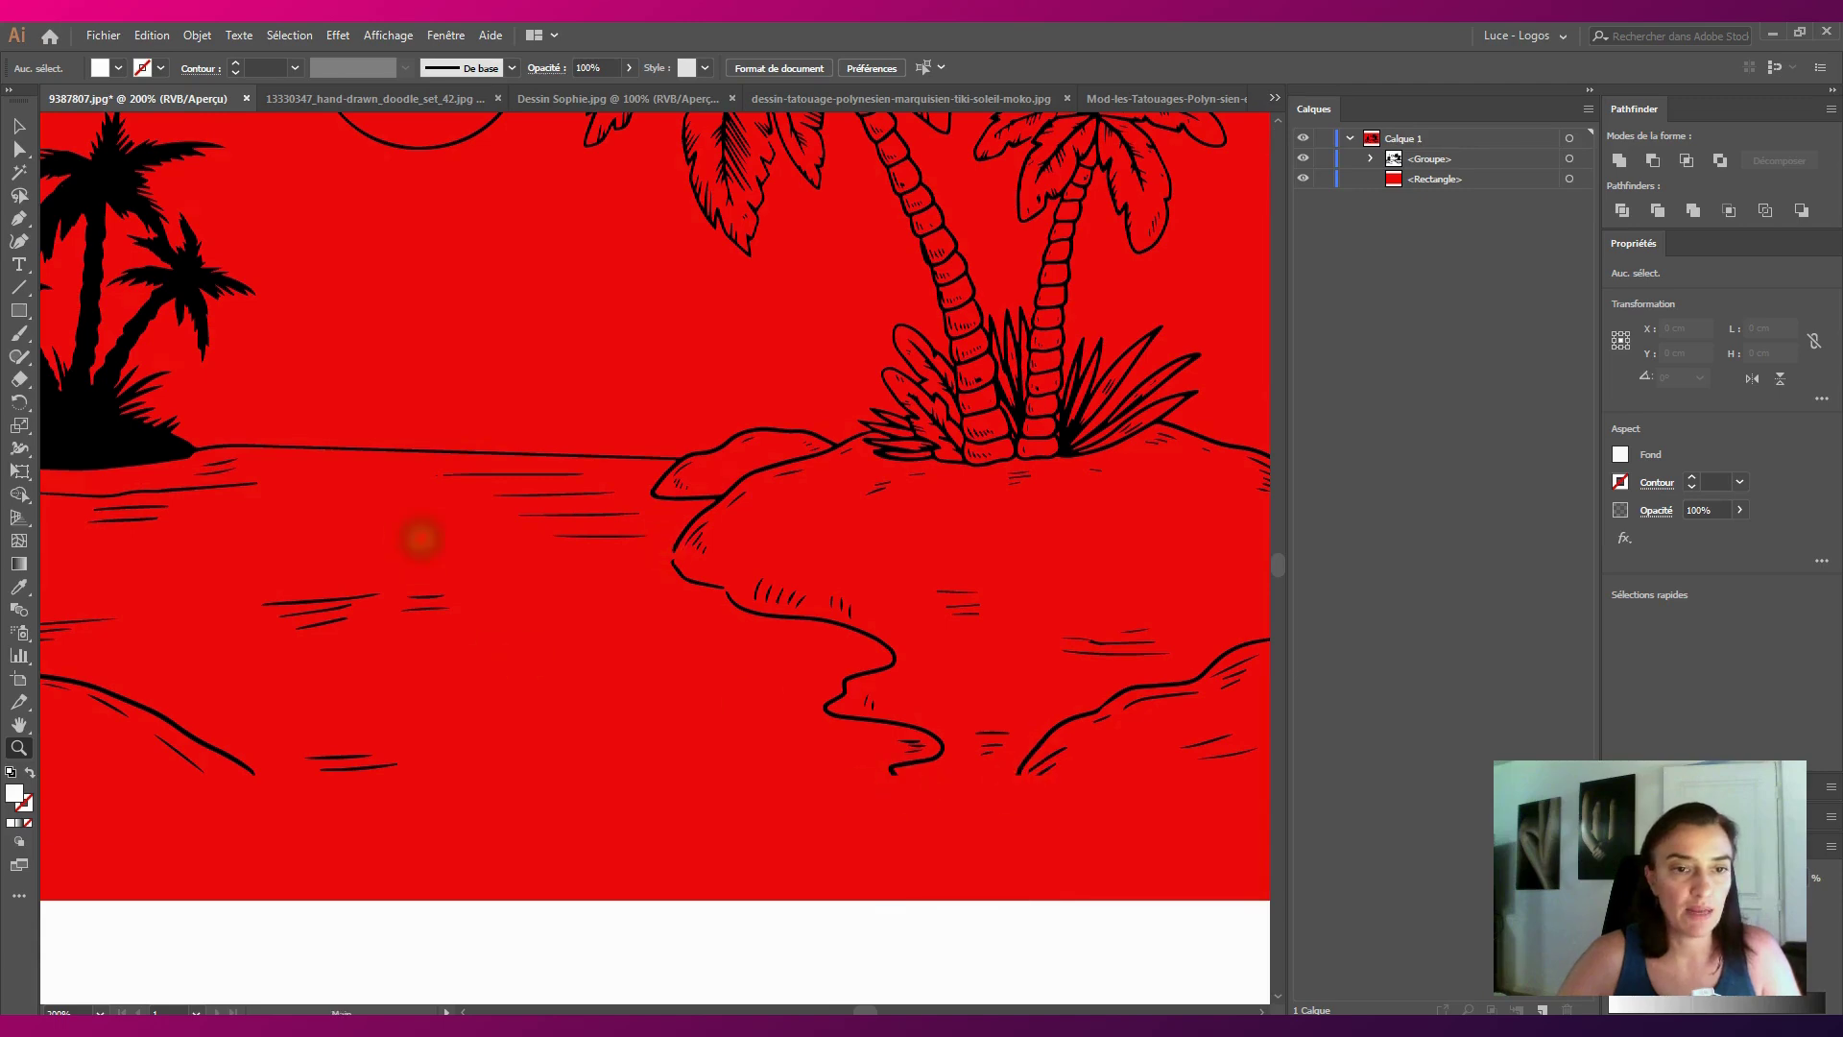
pyautogui.moveTo(419, 539); pyautogui.dragTo(885, 630)
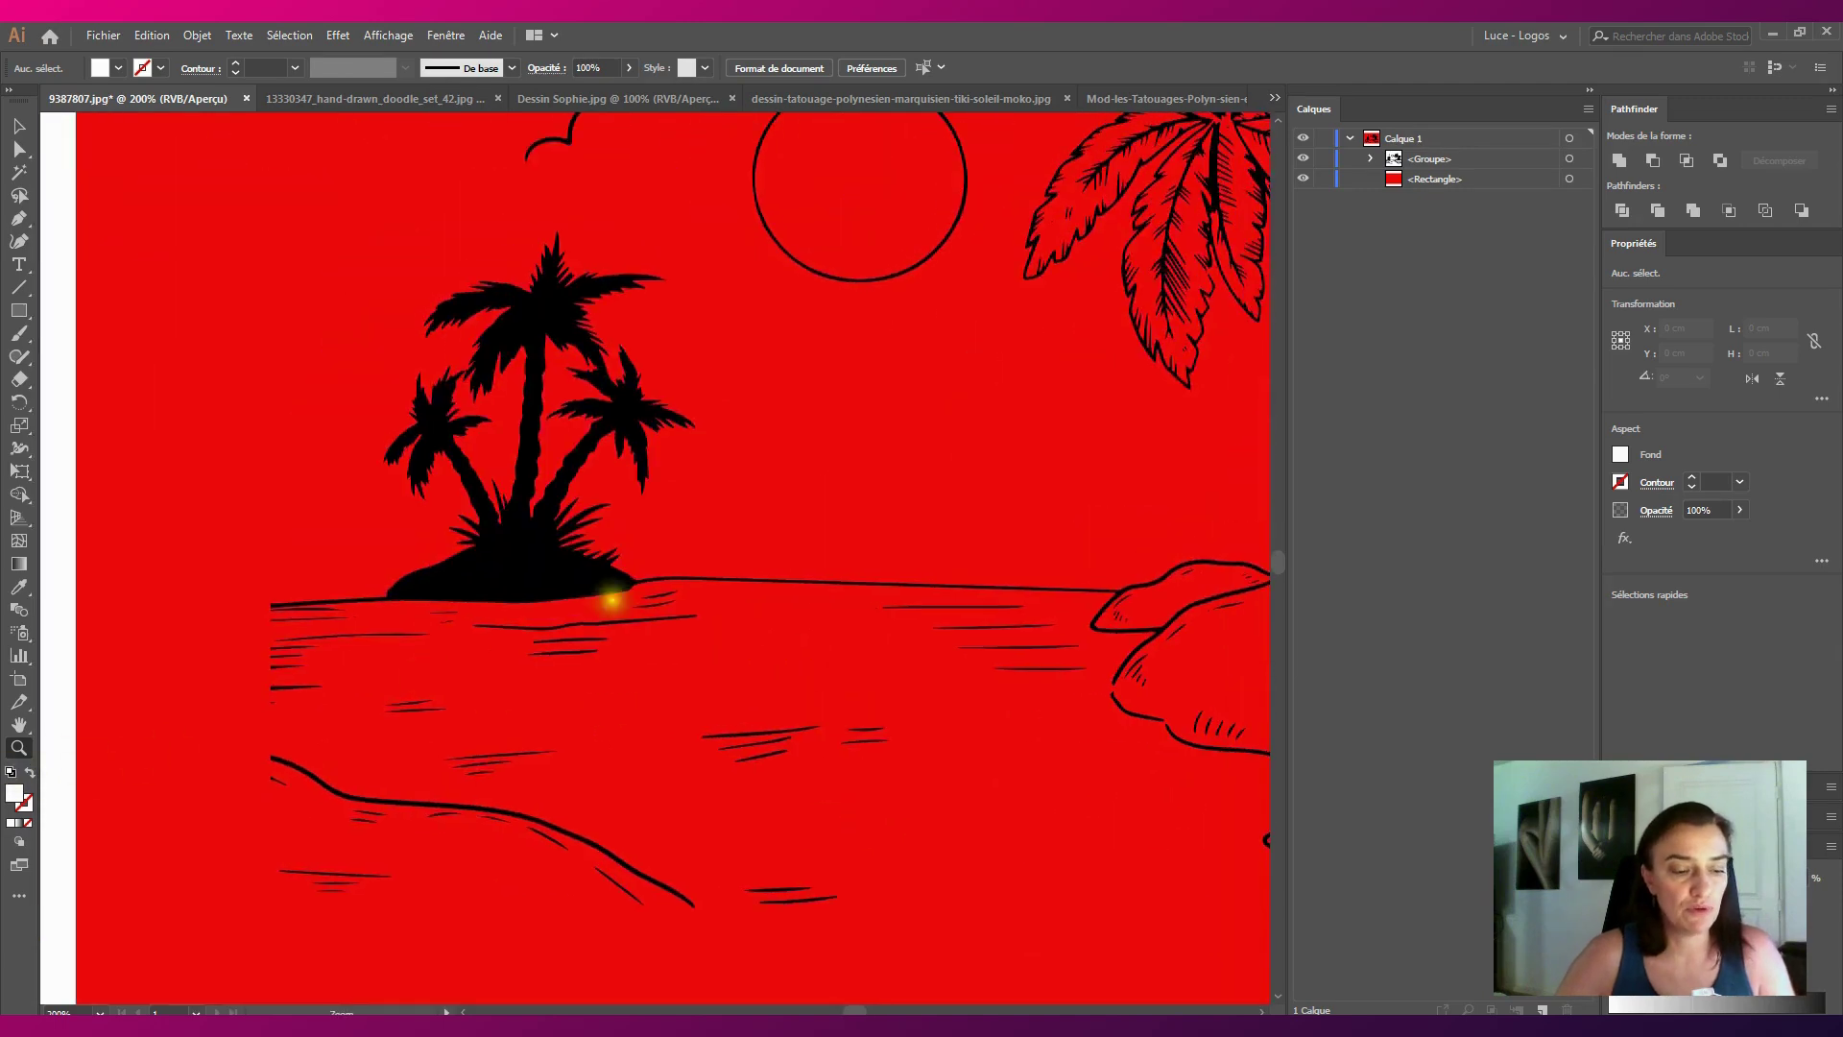
pyautogui.keyDown('alt'); pyautogui.click(765, 501); pyautogui.keyUp('alt')
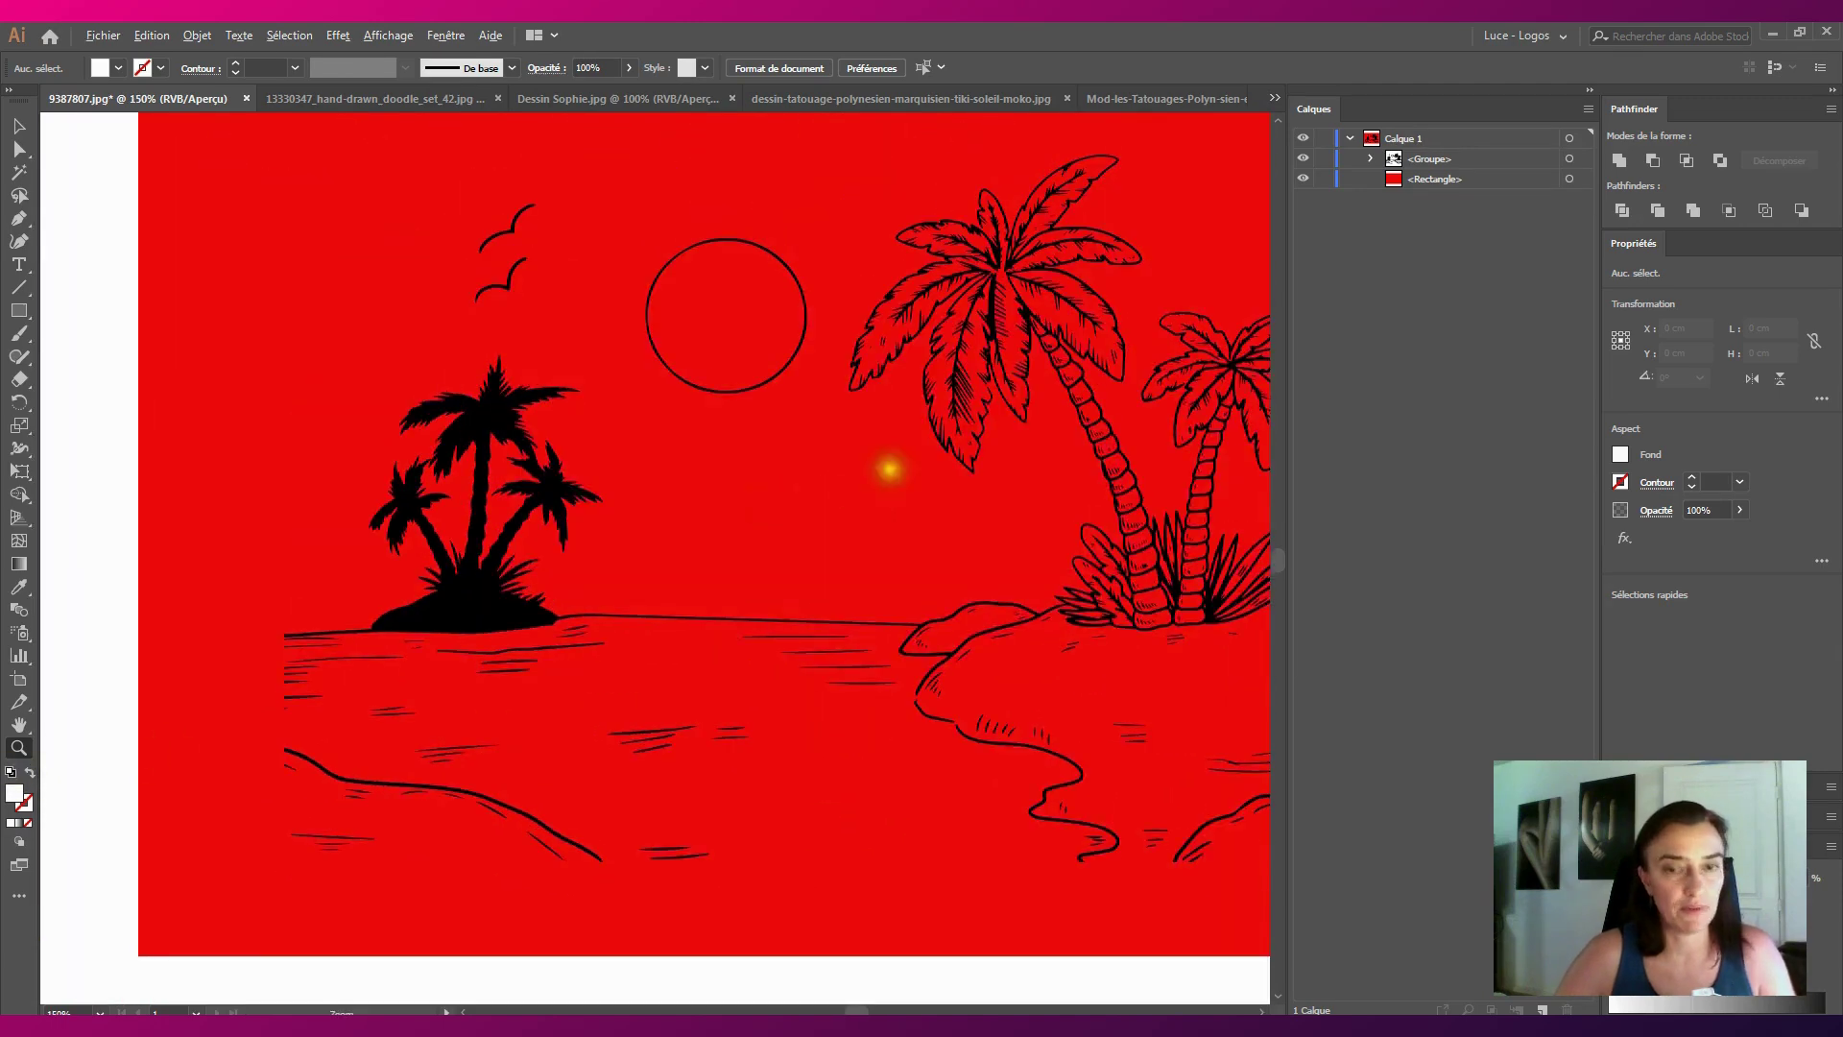
pyautogui.keyDown('alt'); pyautogui.click(889, 468); pyautogui.keyUp('alt')
pyautogui.keyDown('alt'); pyautogui.click(884, 465); pyautogui.keyUp('alt')
pyautogui.scroll(-1, 412, 369)
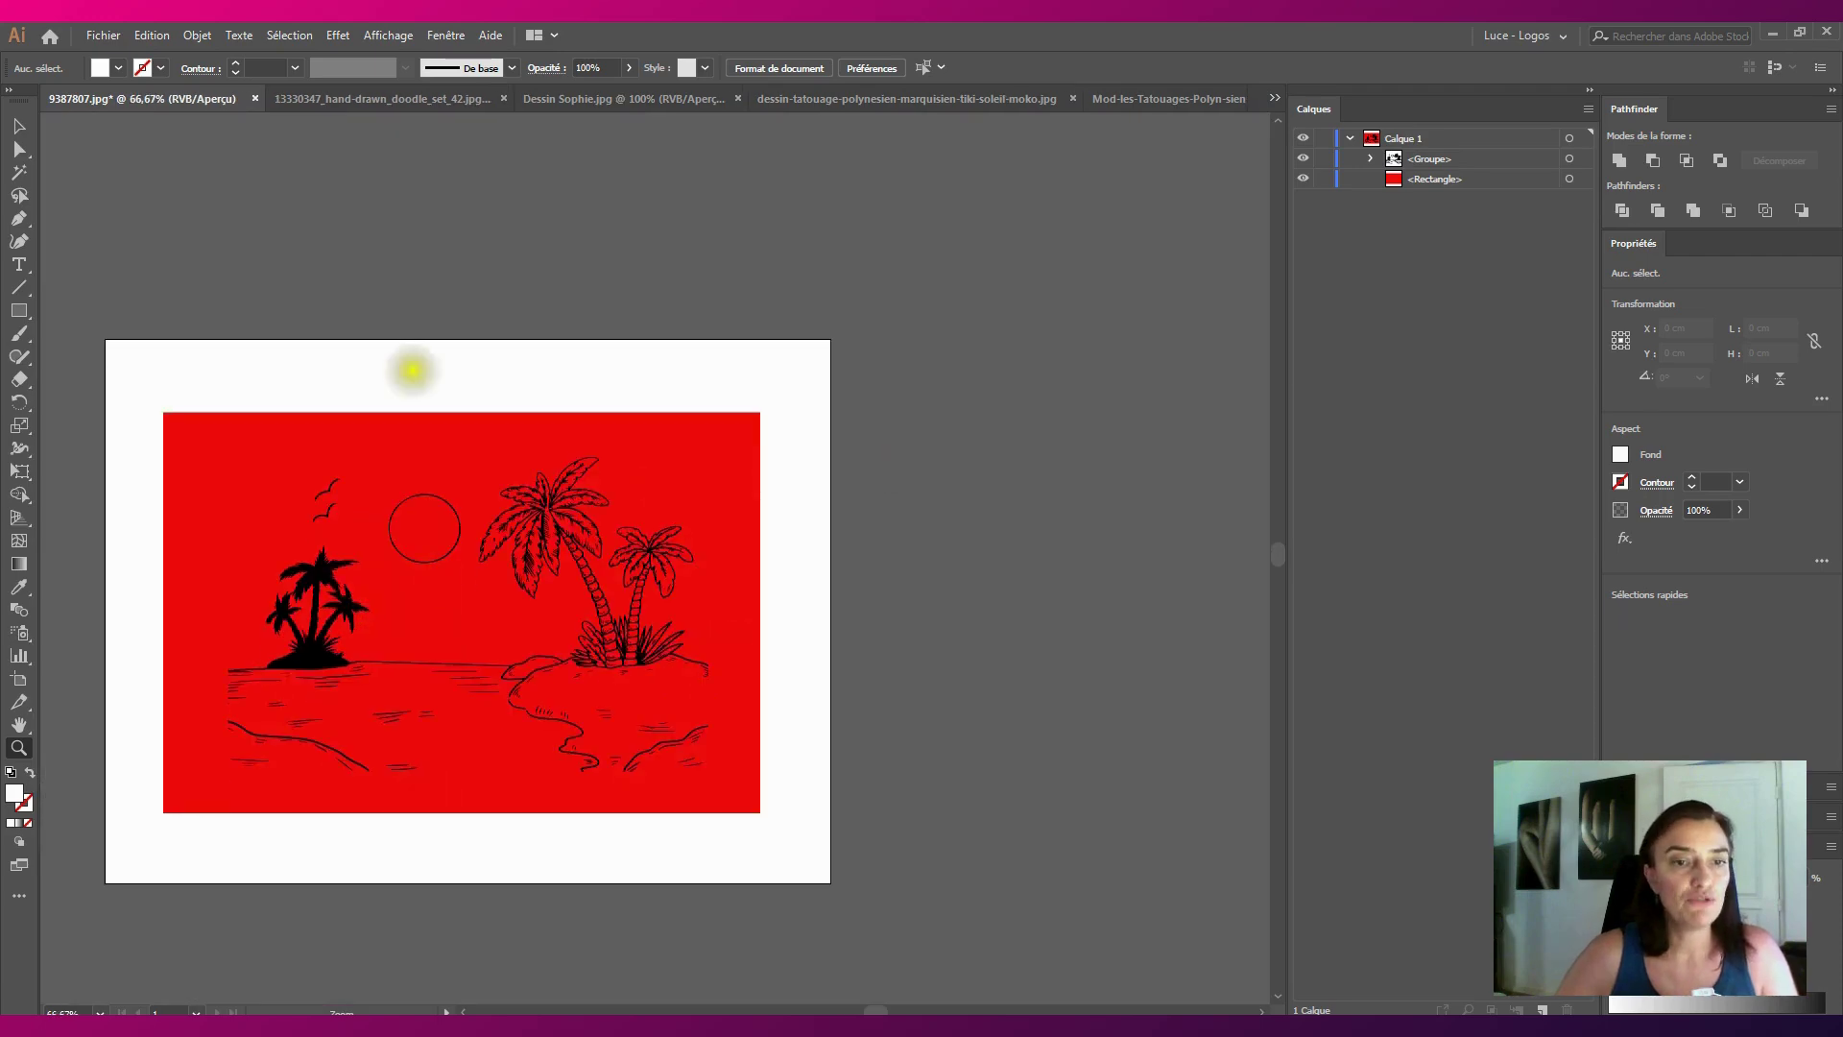
# Switch to the document with the hand-drawn doll photo and select the image
pyautogui.click(403, 100)
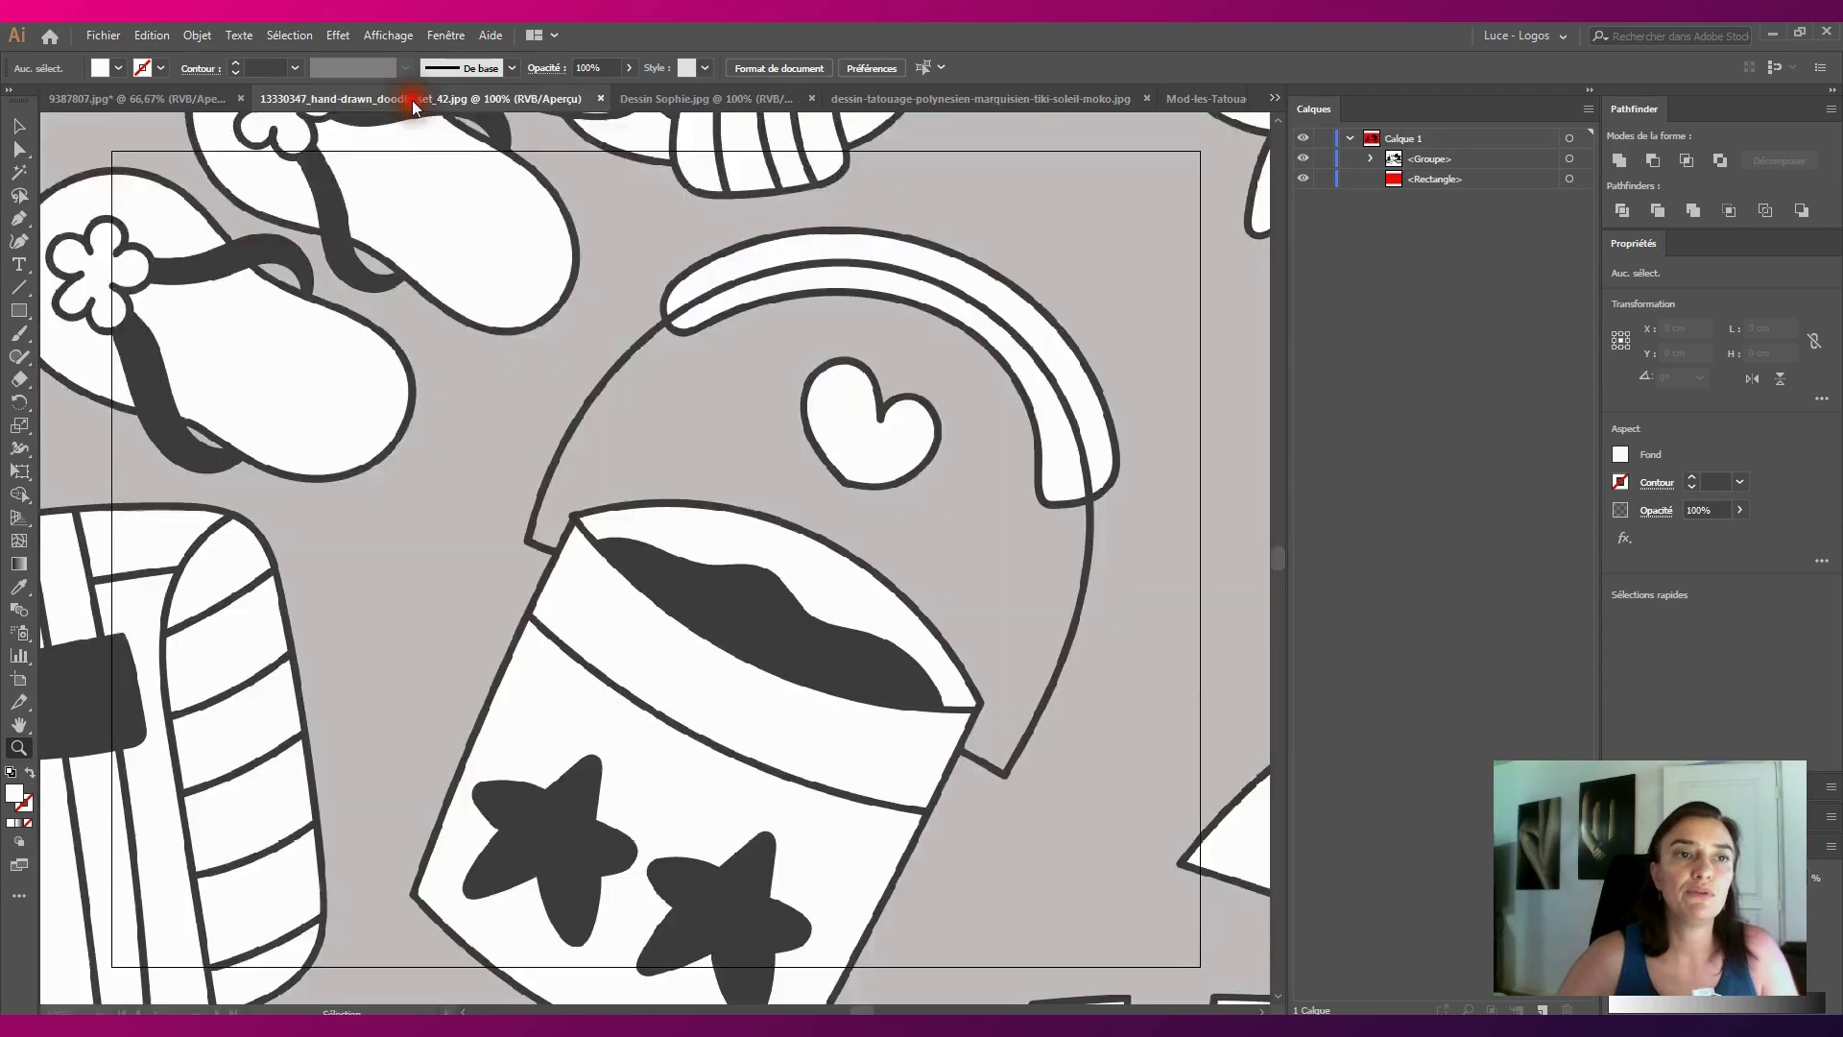
pyautogui.hotkey('ctrl', 'Tab')
pyautogui.click(13, 123)
pyautogui.click(709, 584)
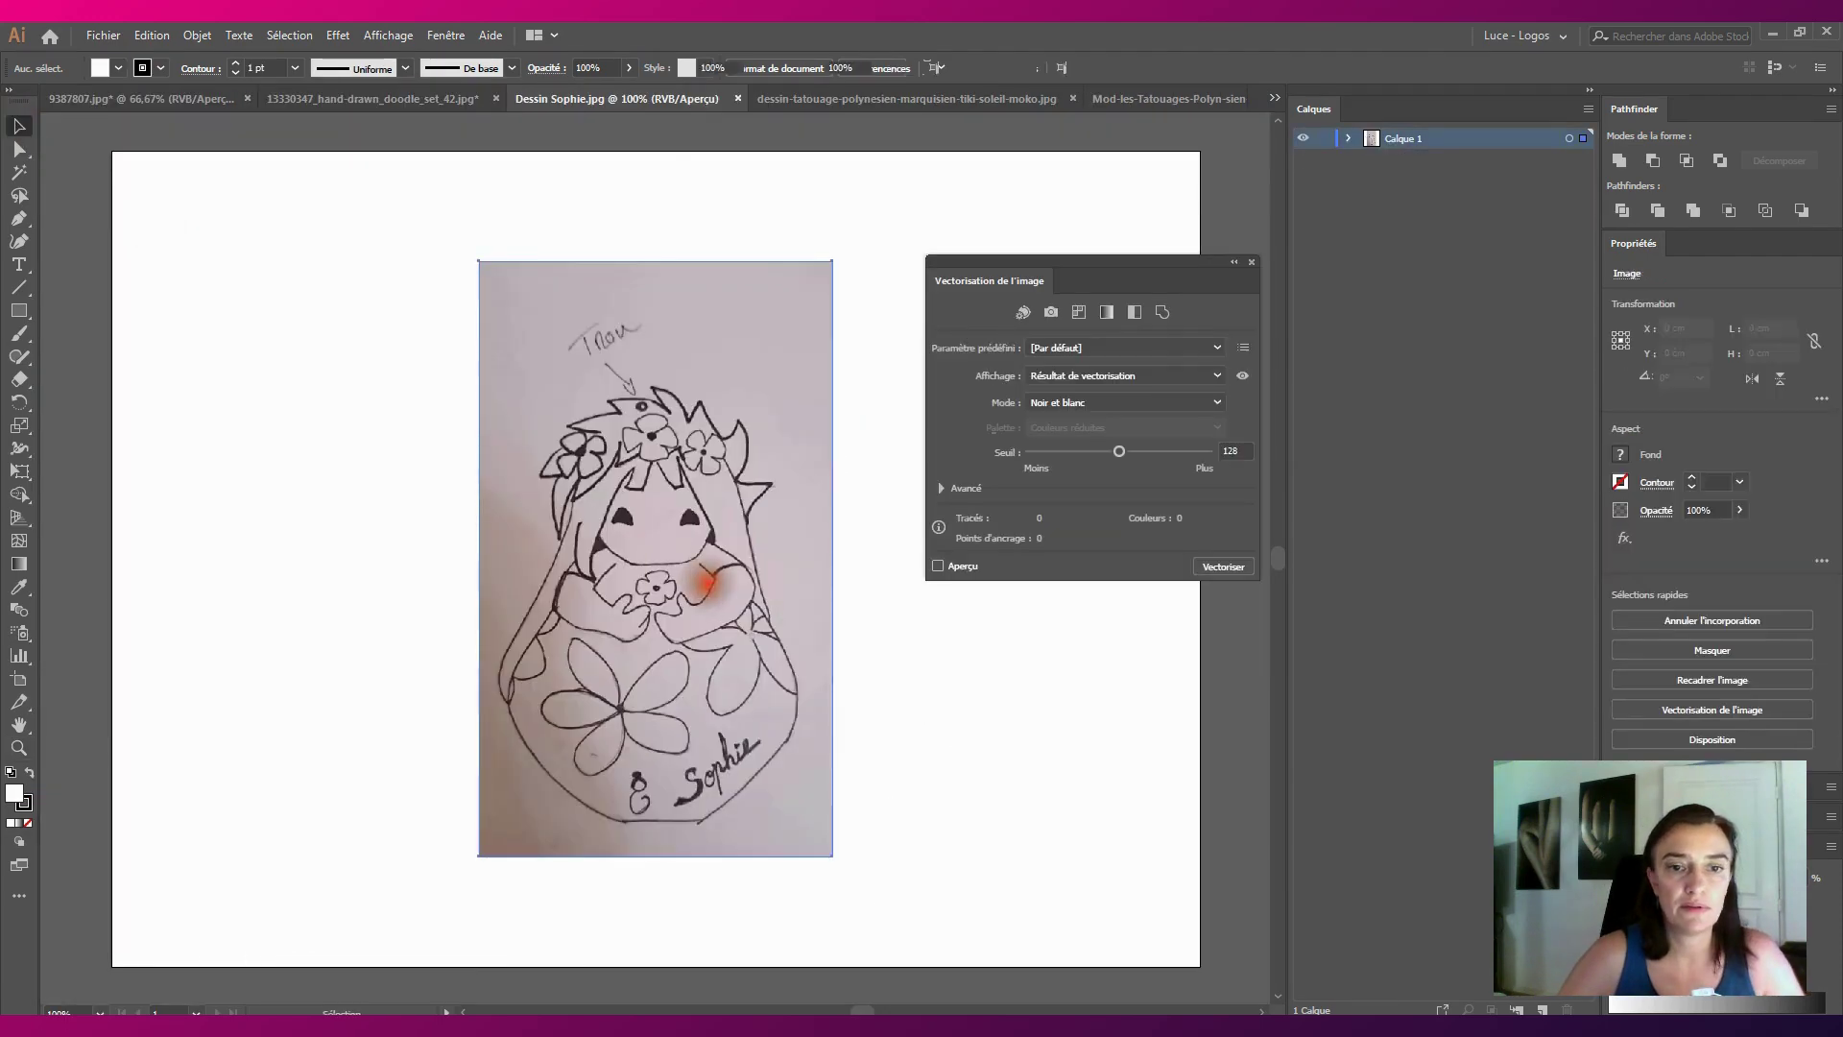
# Trace the doll image with the Logo noir et blanc preset and set the threshold to 123
pyautogui.click(1098, 404)
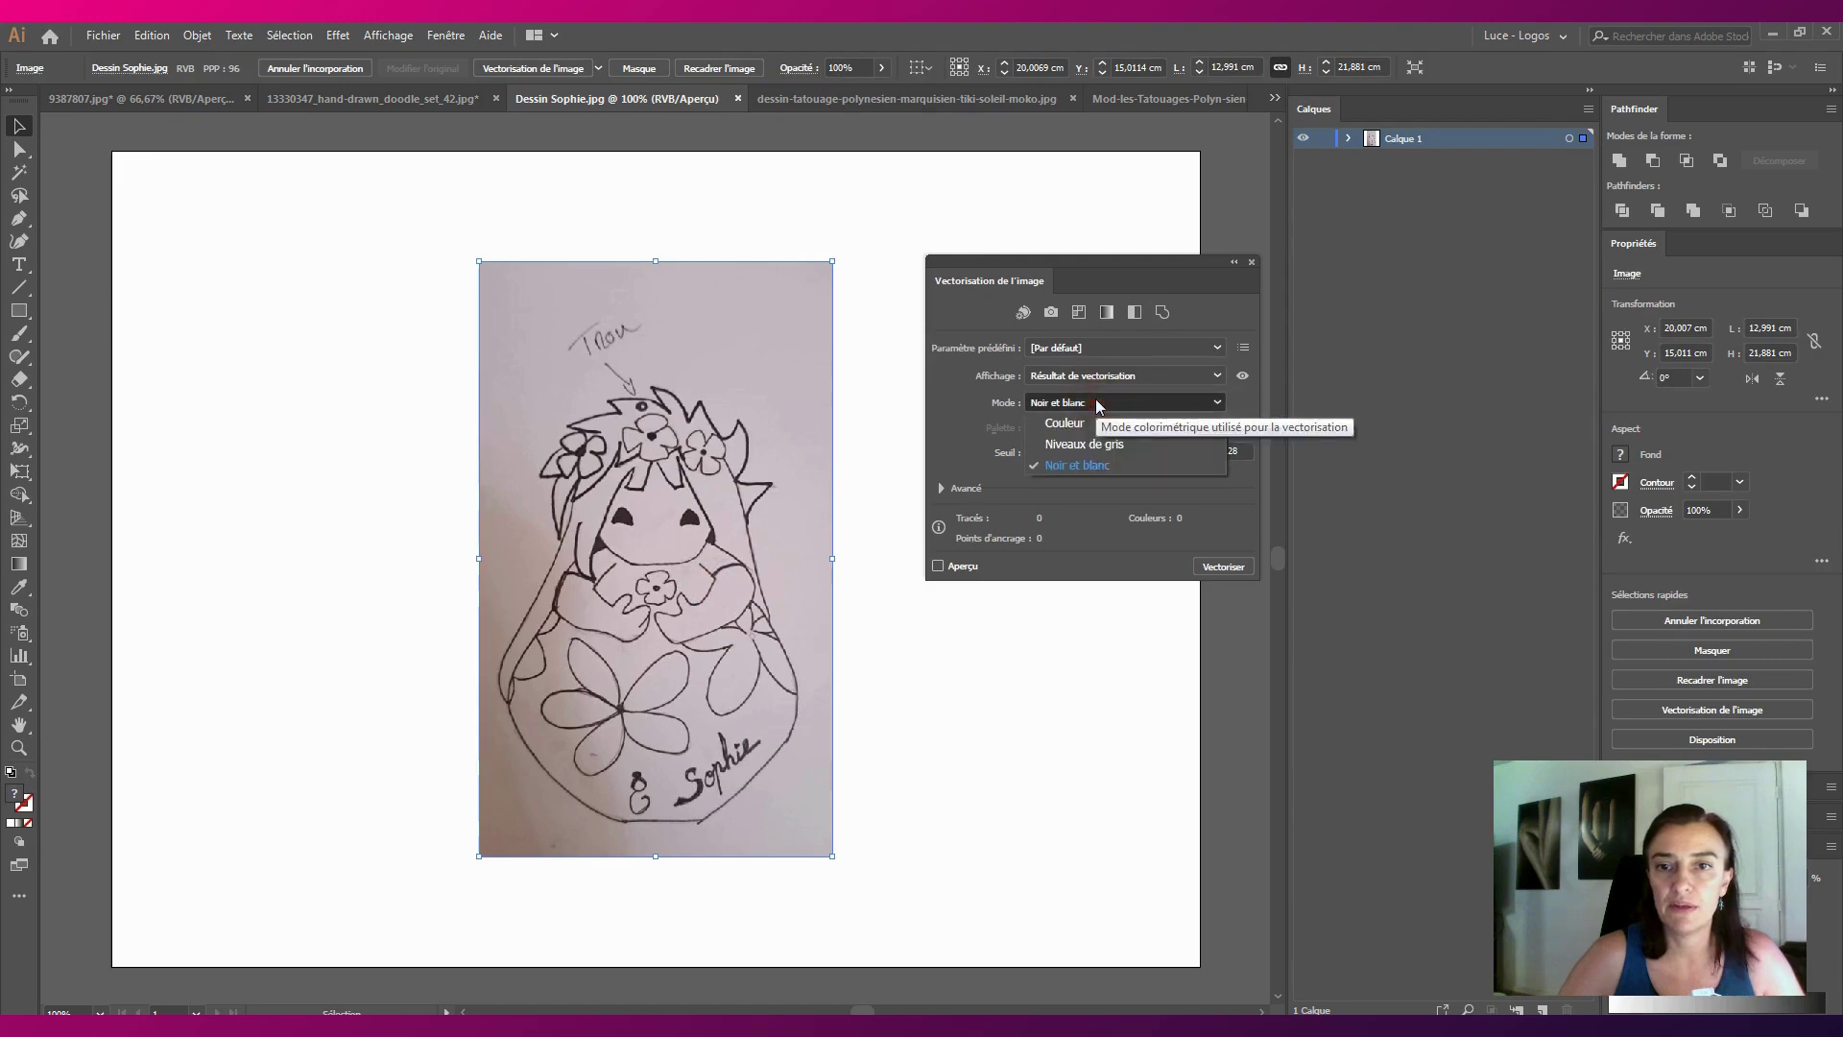
pyautogui.click(1099, 405)
pyautogui.click(1102, 348)
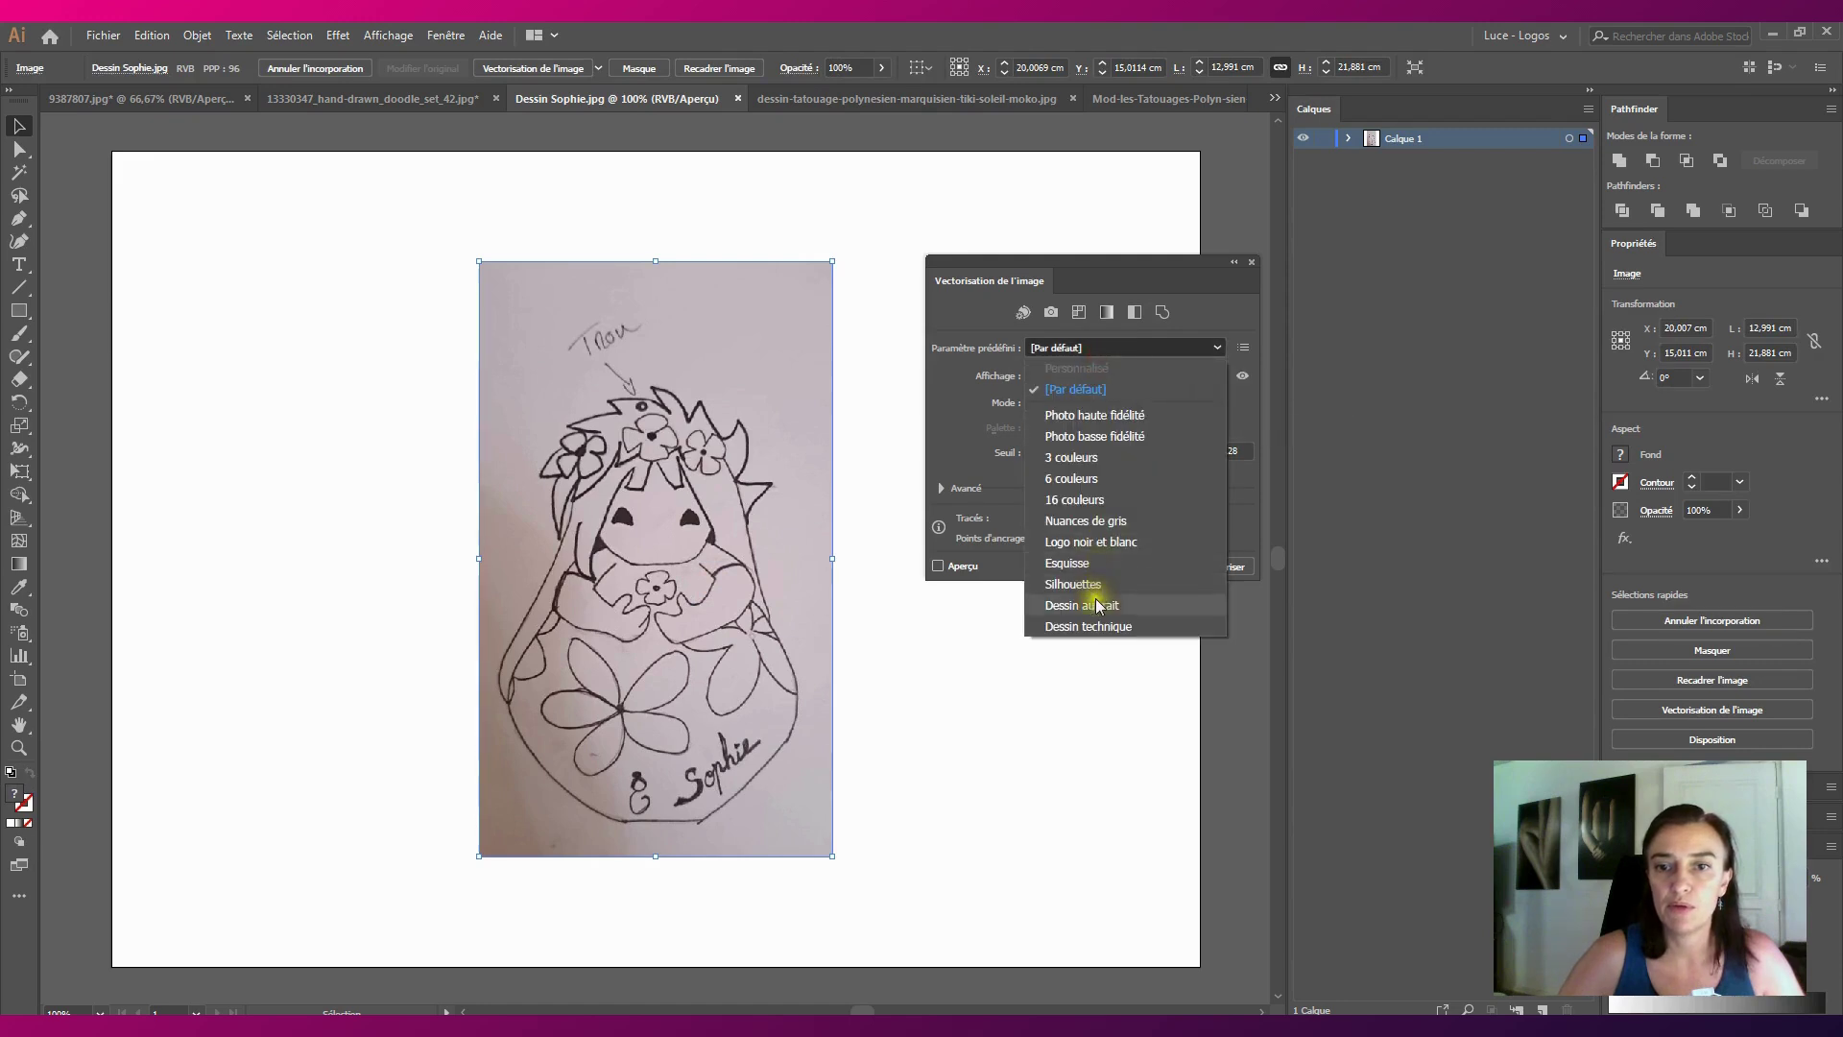
pyautogui.click(1117, 549)
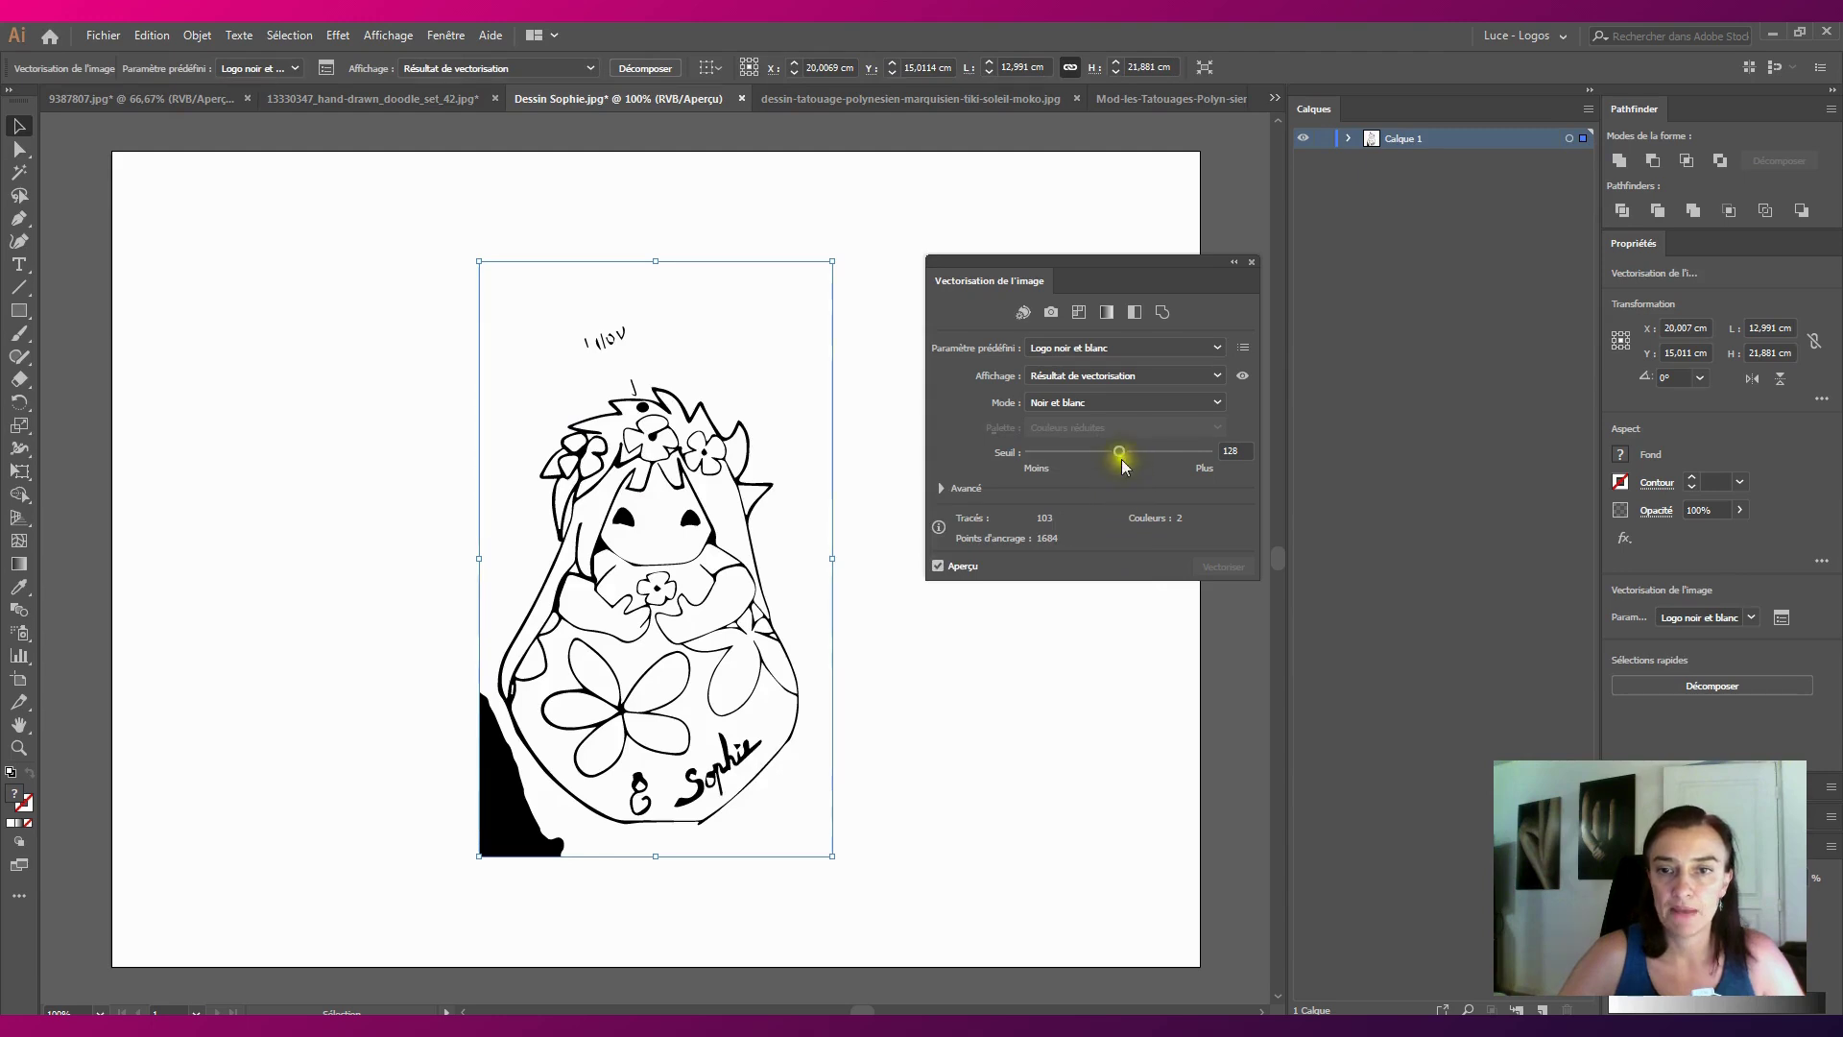
pyautogui.moveTo(1122, 451); pyautogui.dragTo(1140, 455)
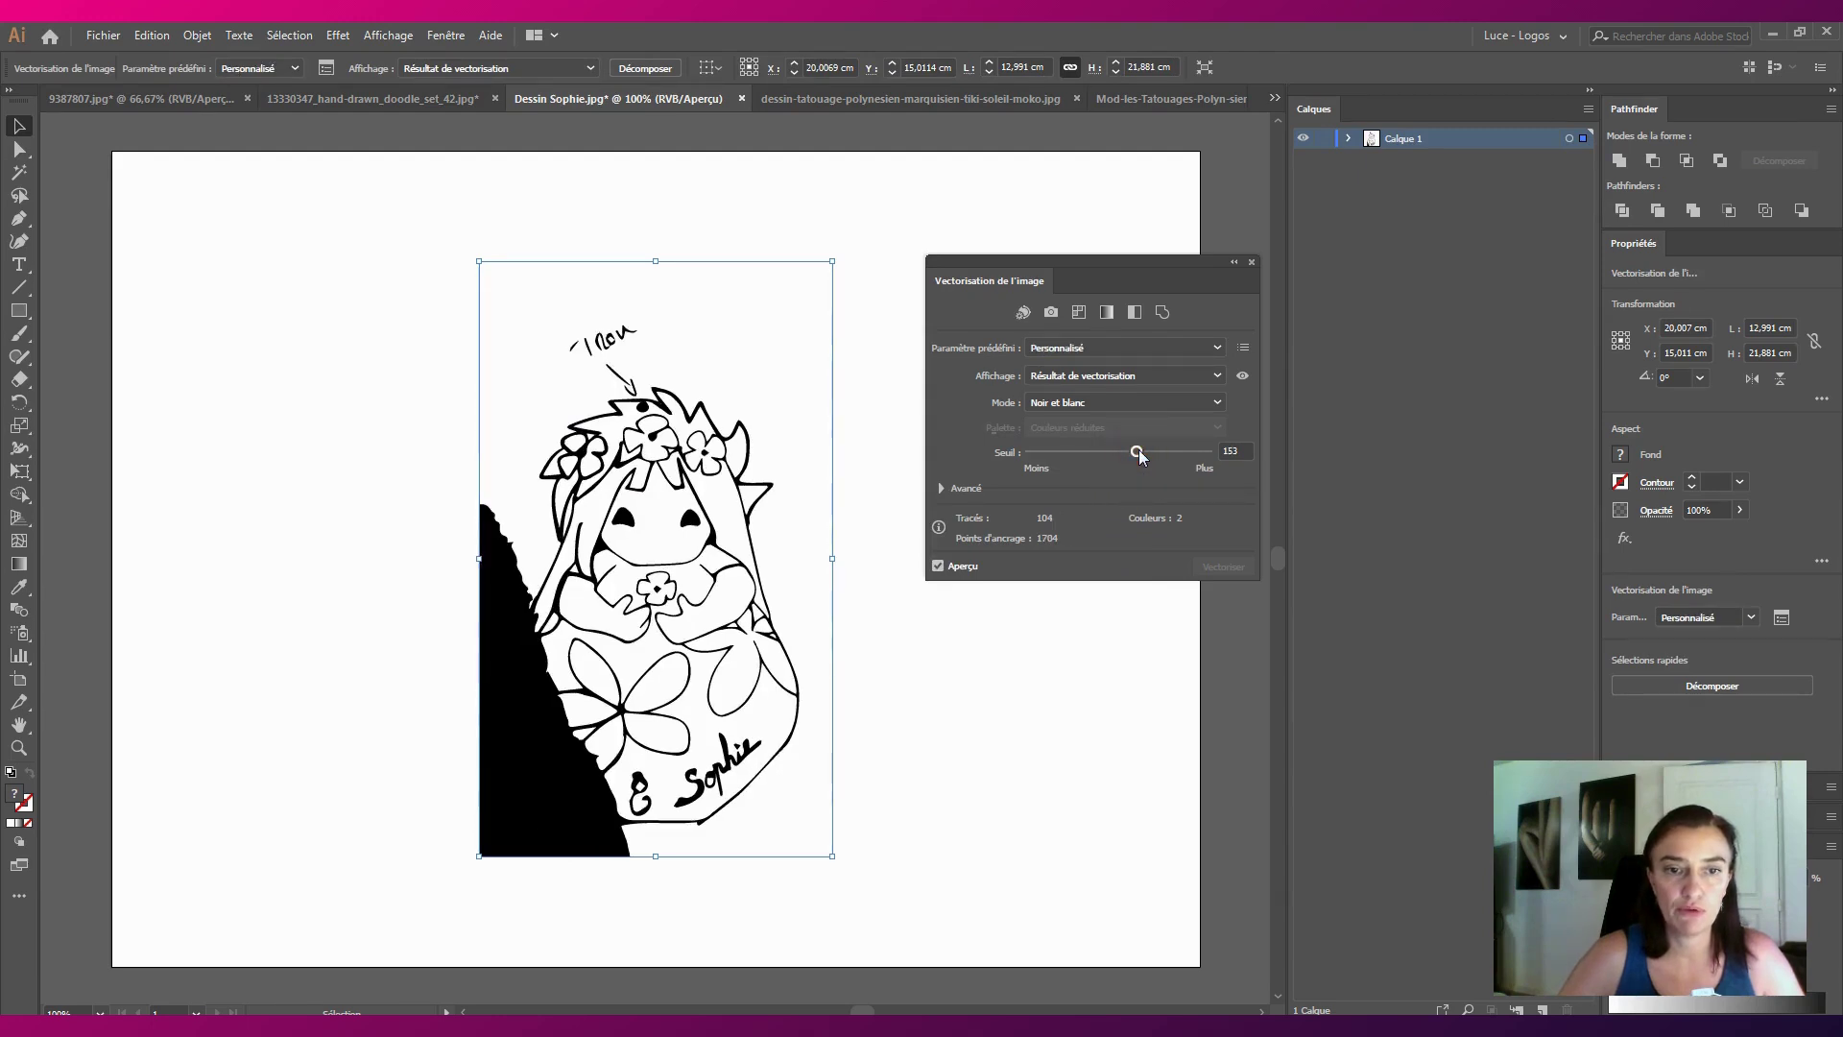
pyautogui.click(1137, 452)
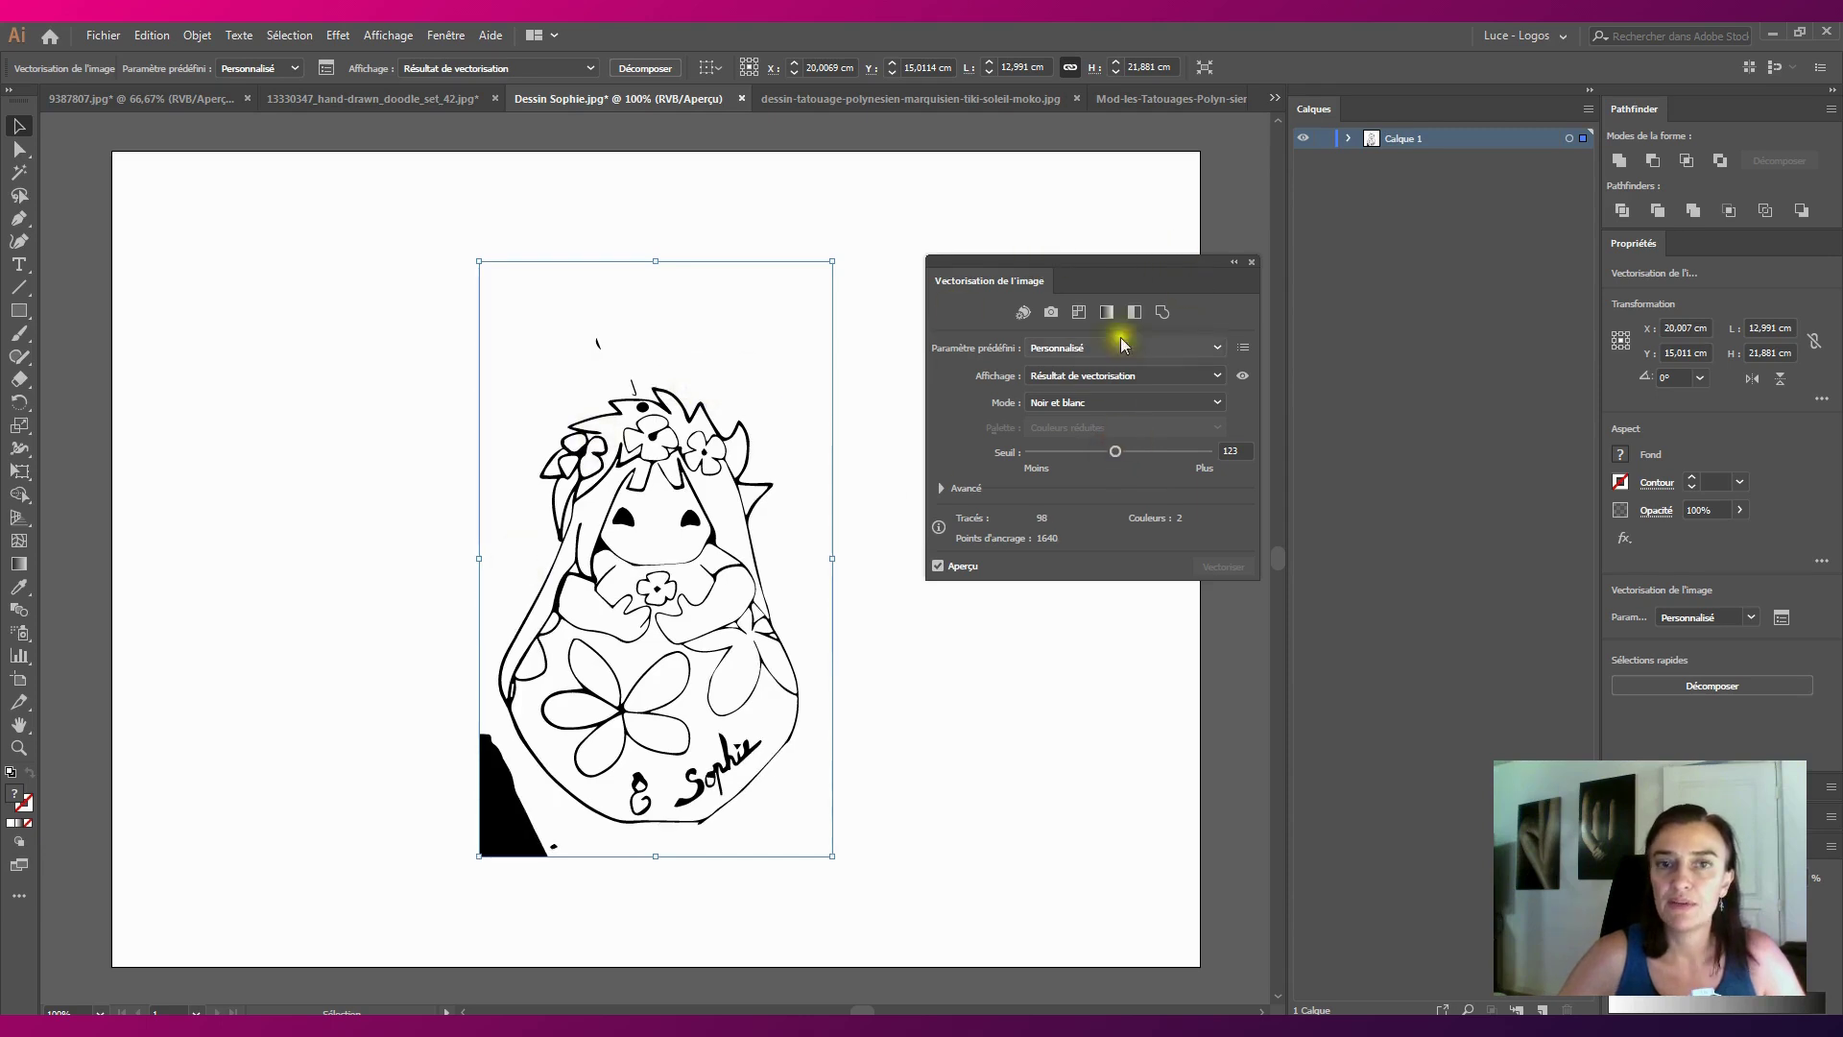
# Expand the doll tracing into vector paths and delete its white areas with the Magic Wand
pyautogui.click(649, 68)
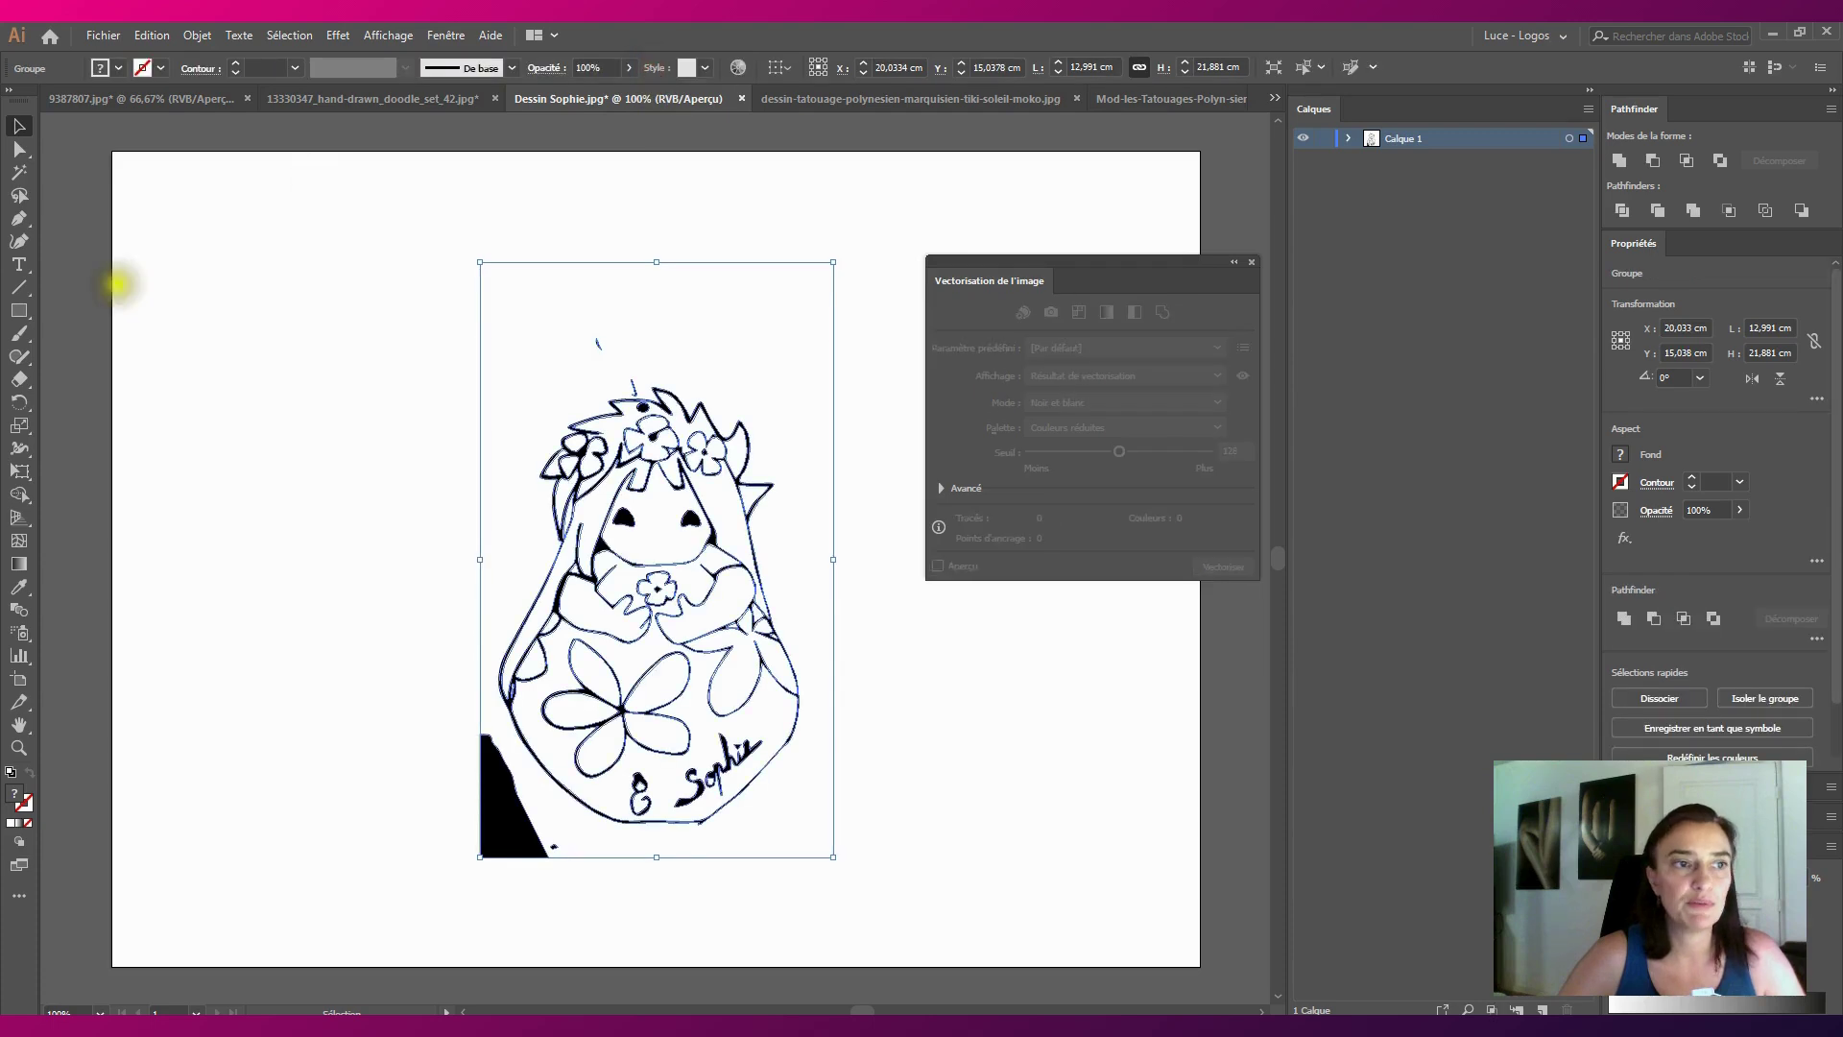
pyautogui.click(18, 172)
pyautogui.click(523, 288)
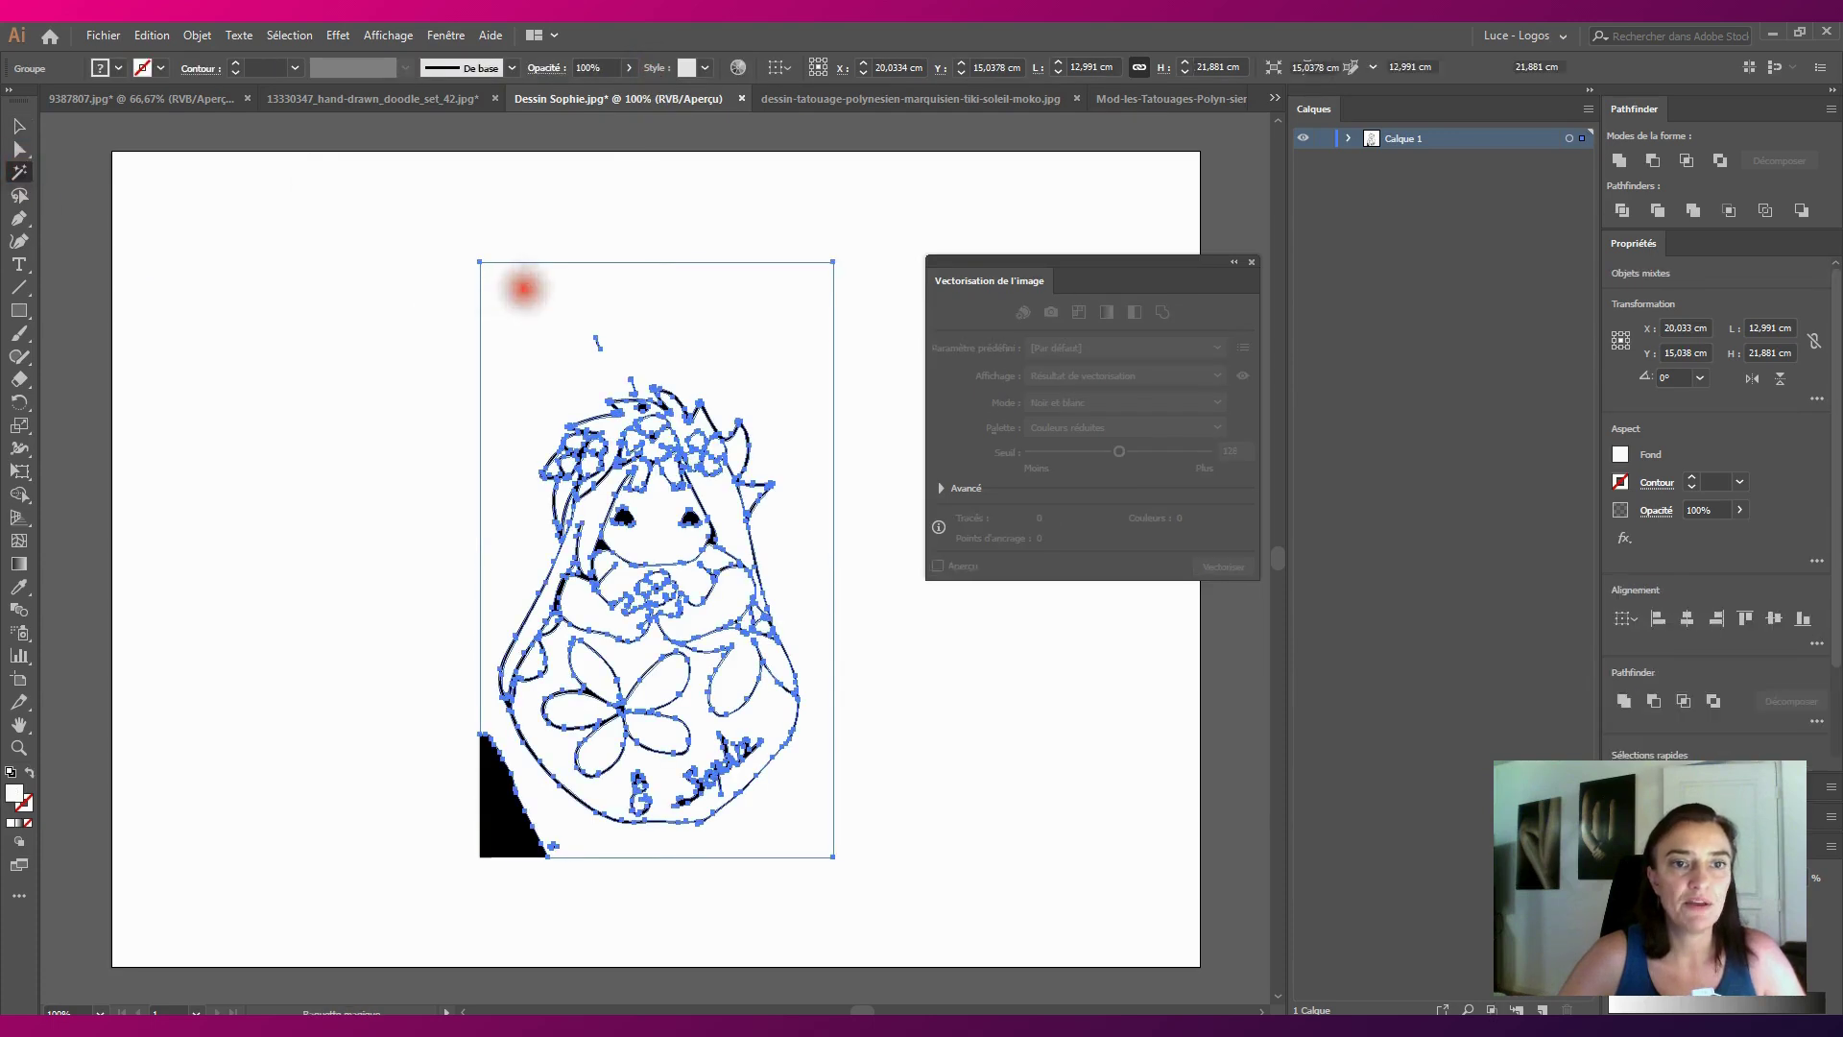
pyautogui.press('Delete')
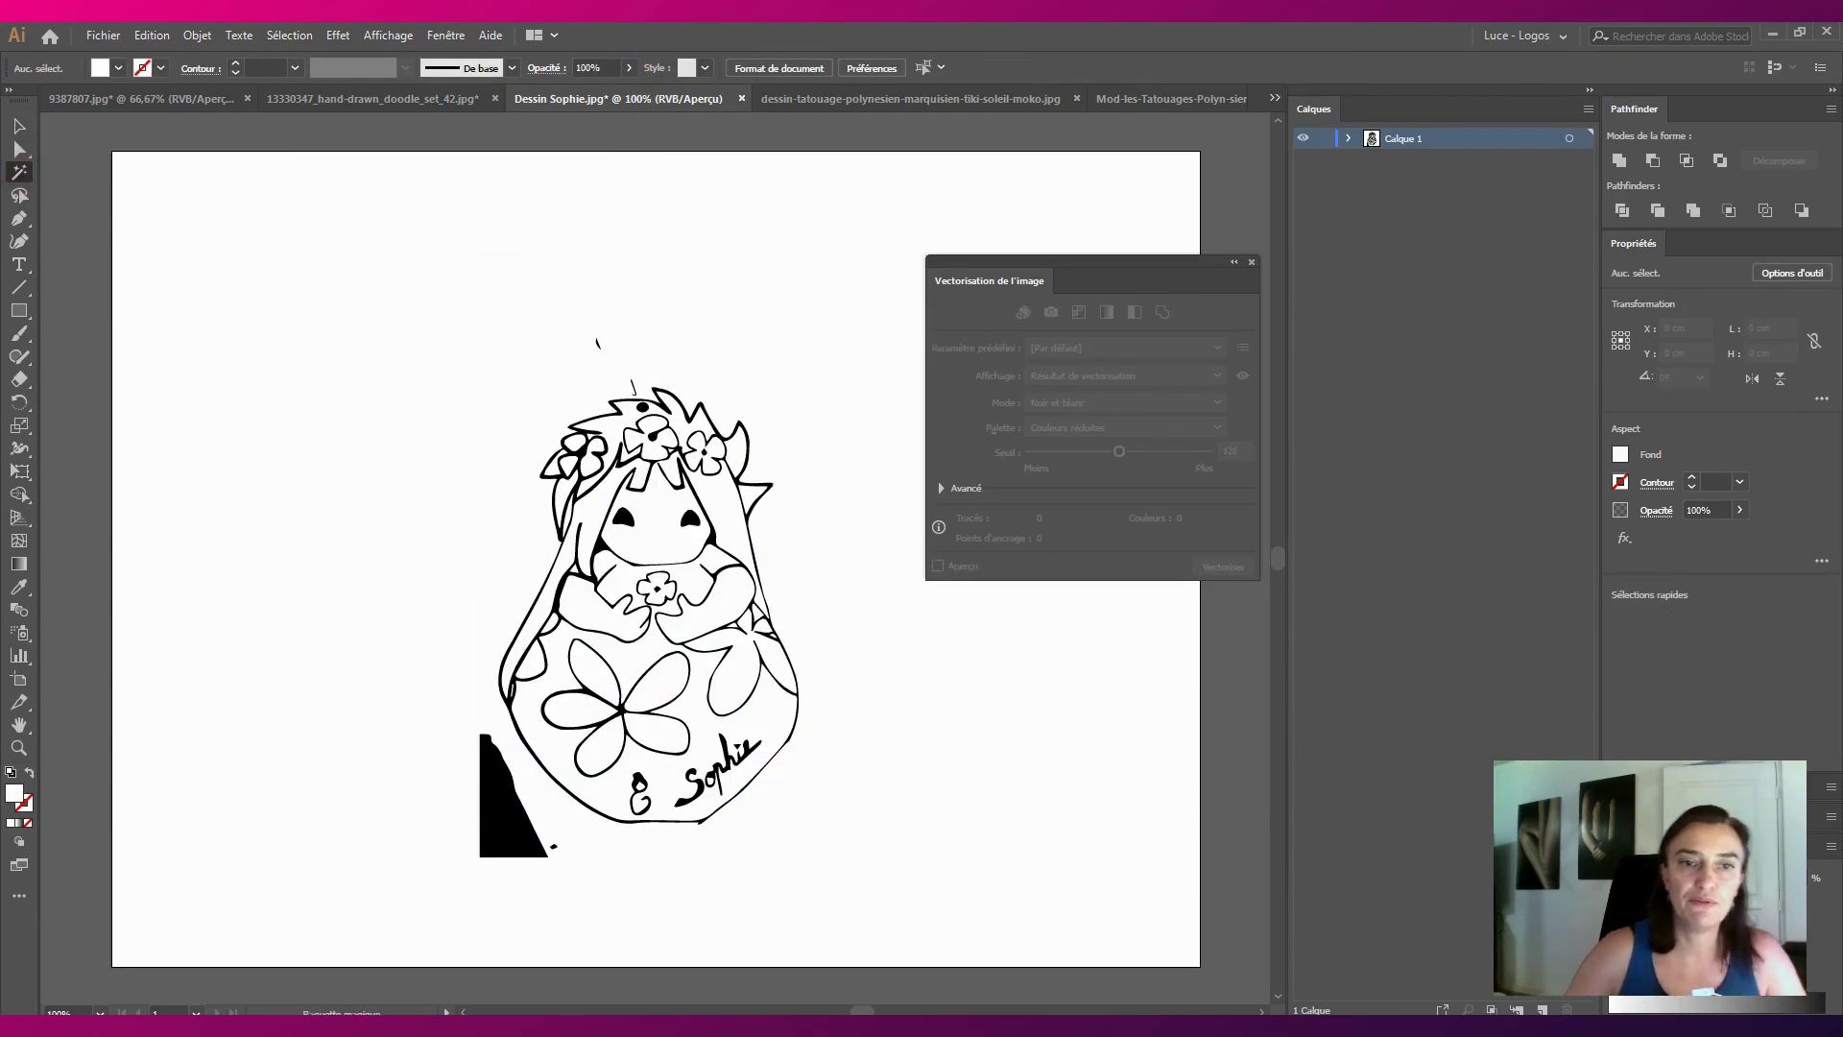
# Open the traced doll group in isolation mode so its individual paths can be selected
pyautogui.click(18, 126)
pyautogui.moveTo(564, 314); pyautogui.dragTo(634, 369)
pyautogui.click(529, 329)
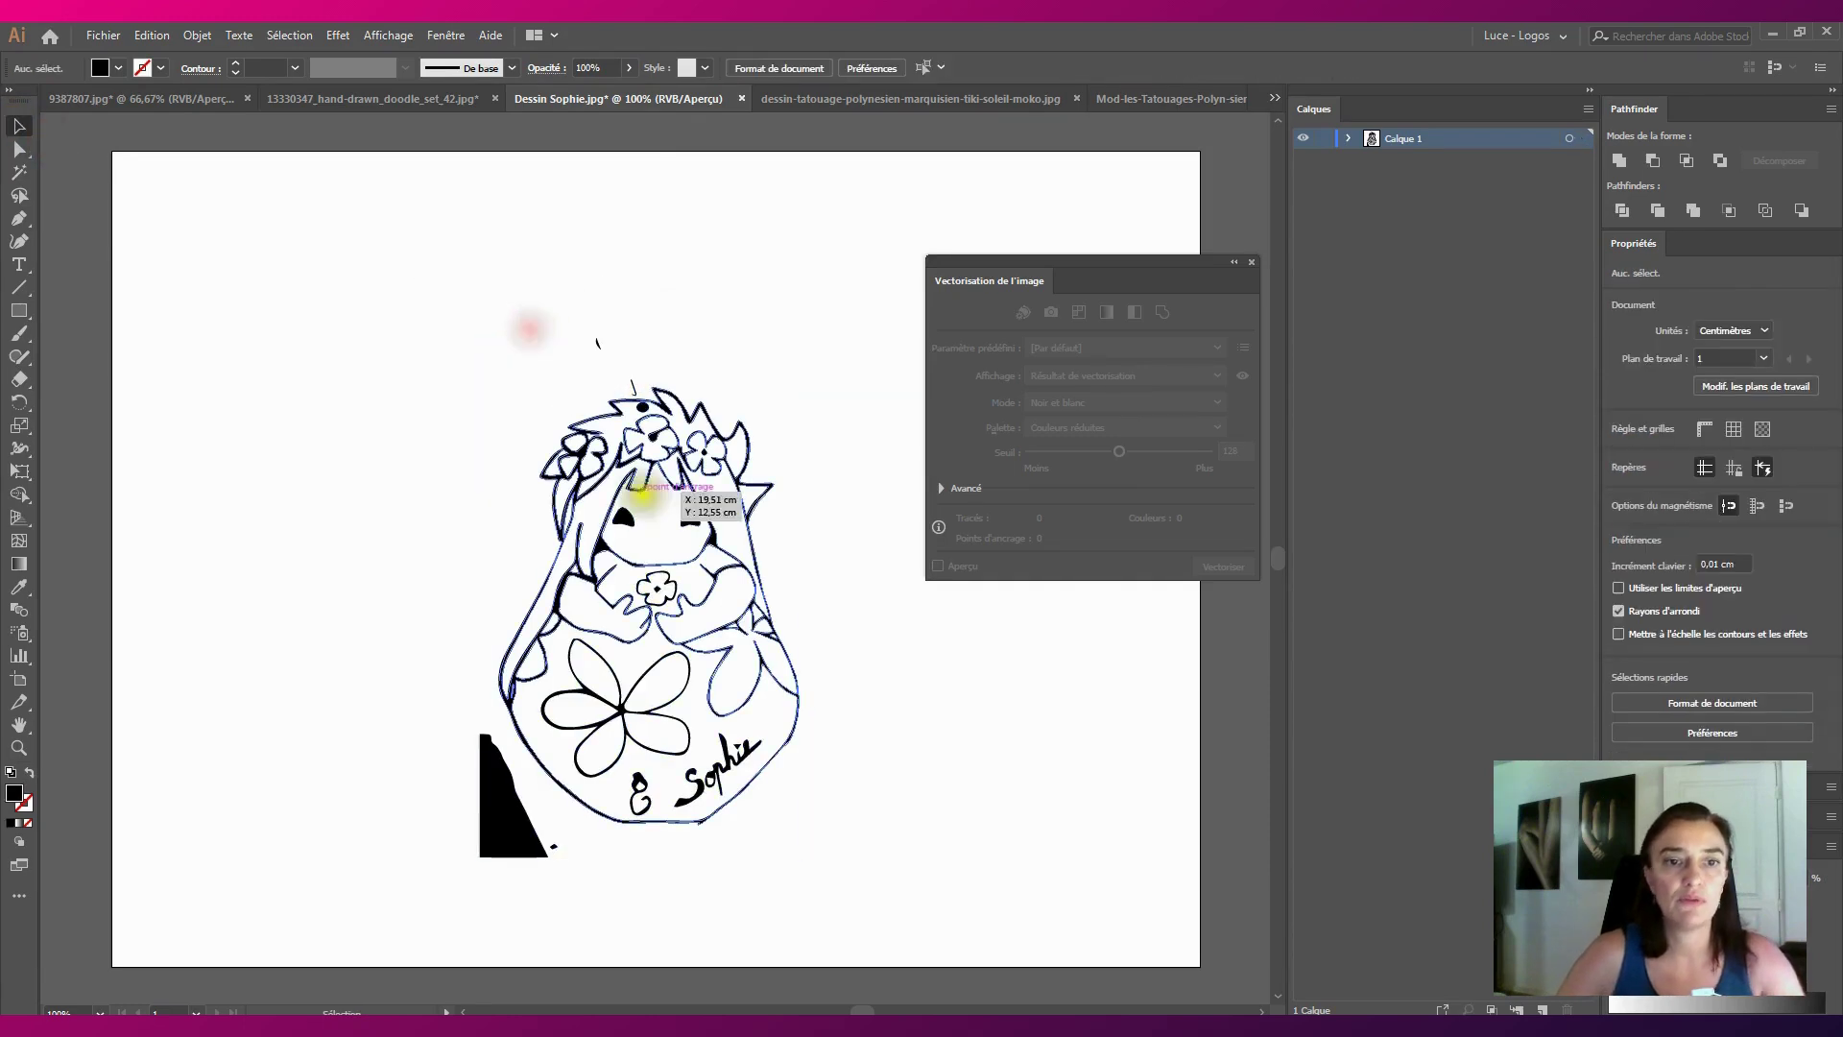
pyautogui.doubleClick(659, 514)
pyautogui.click(1399, 214)
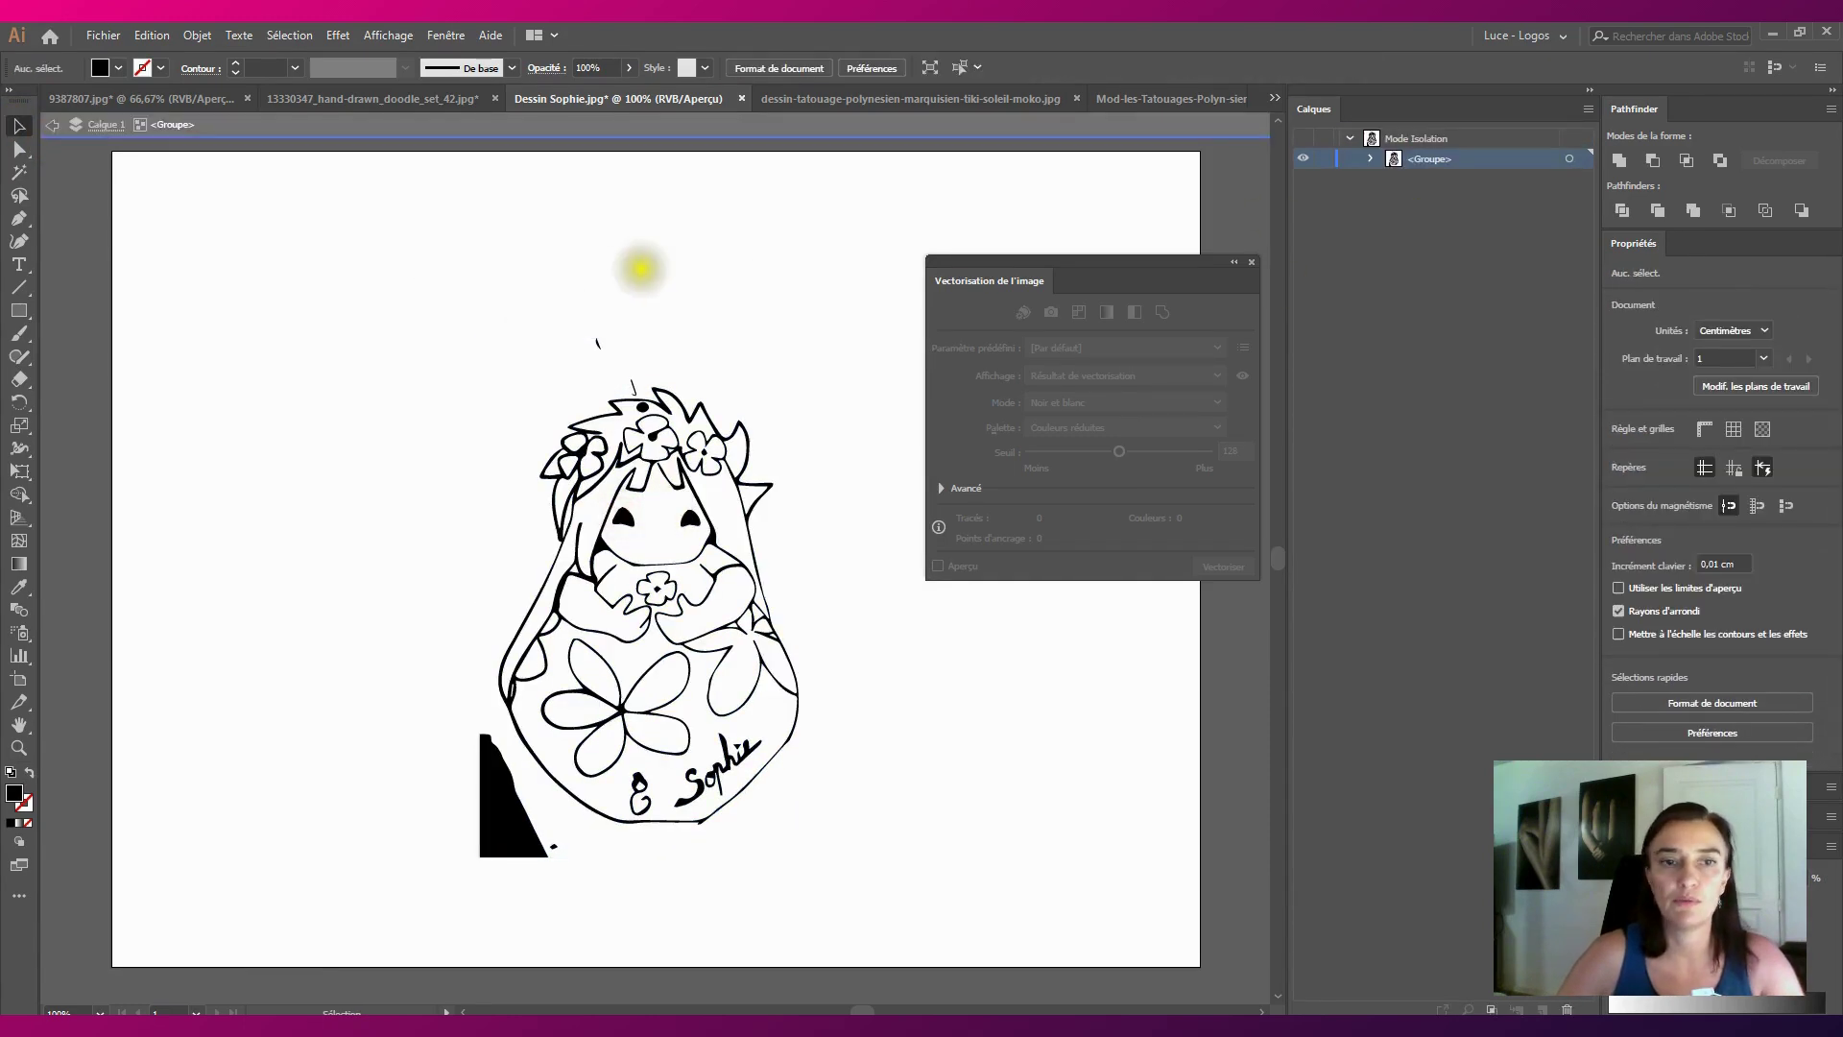
# Delete the two stray marks left over from the handwritten note above the doll's head
pyautogui.moveTo(567, 299); pyautogui.dragTo(617, 373)
pyautogui.press('Delete')
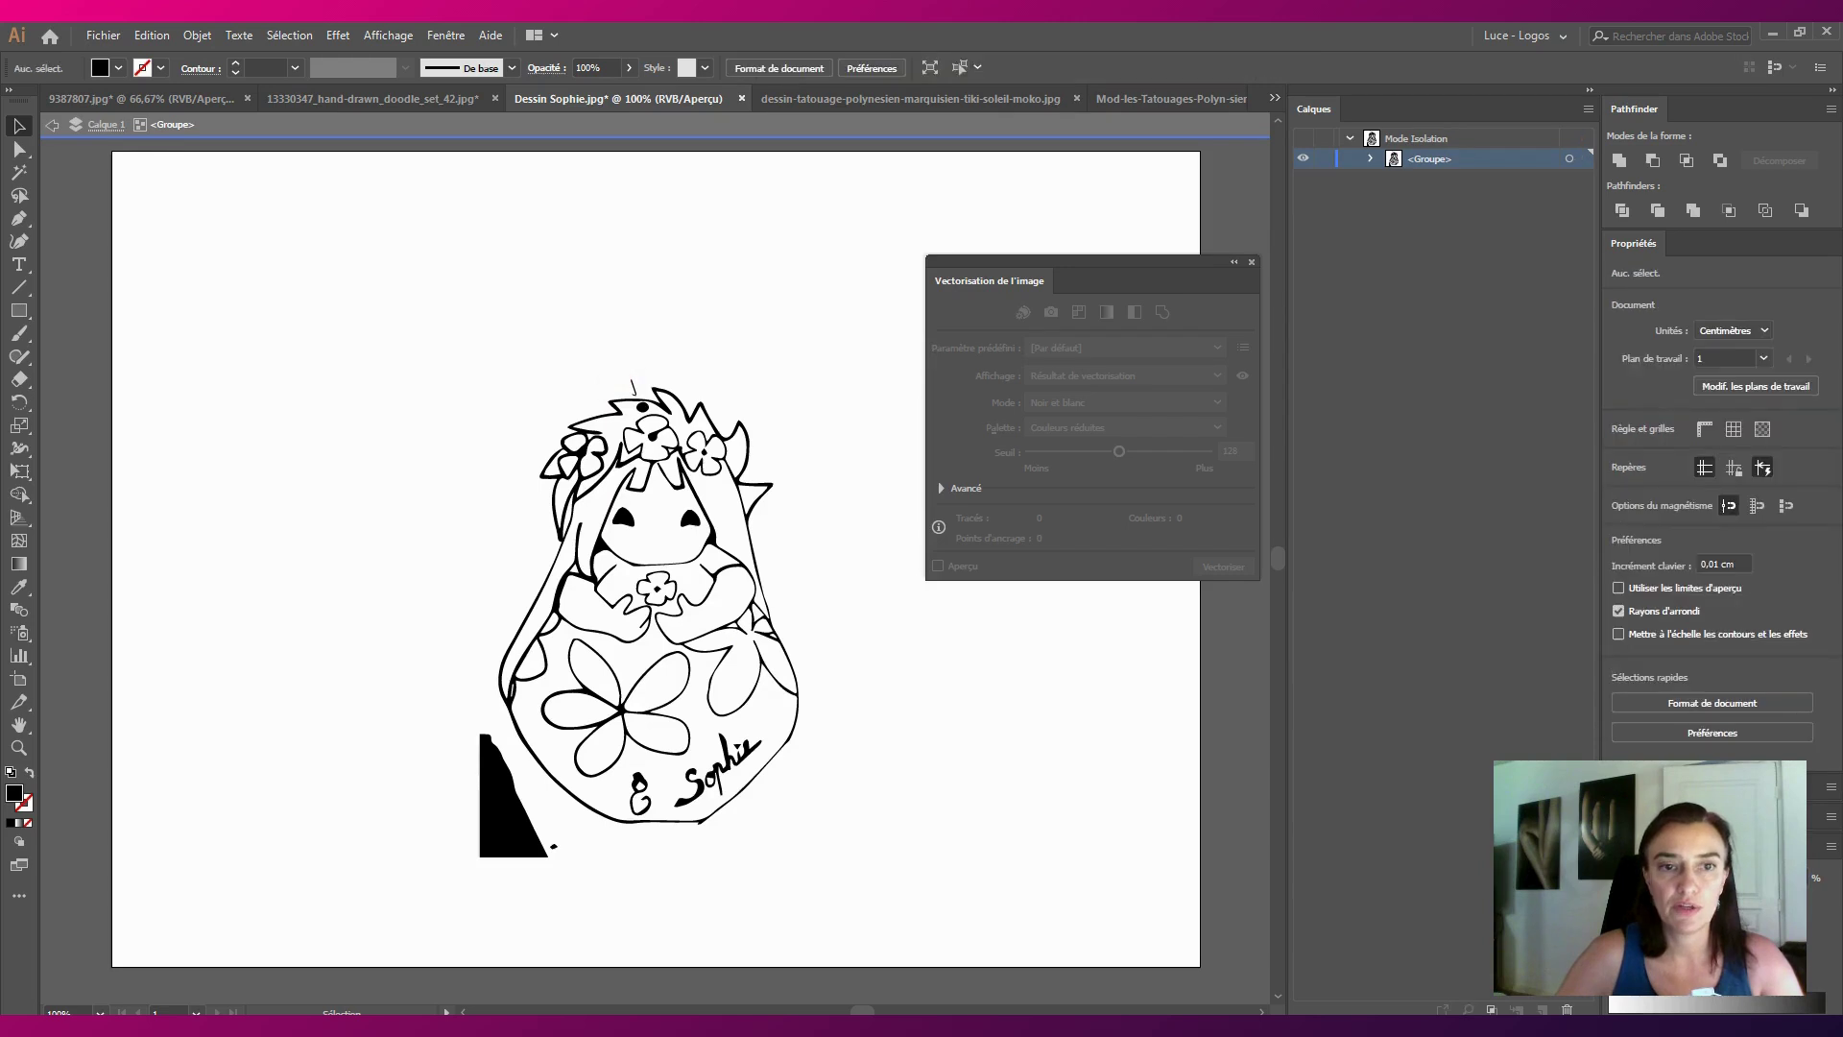
pyautogui.click(629, 384)
pyautogui.press('Delete')
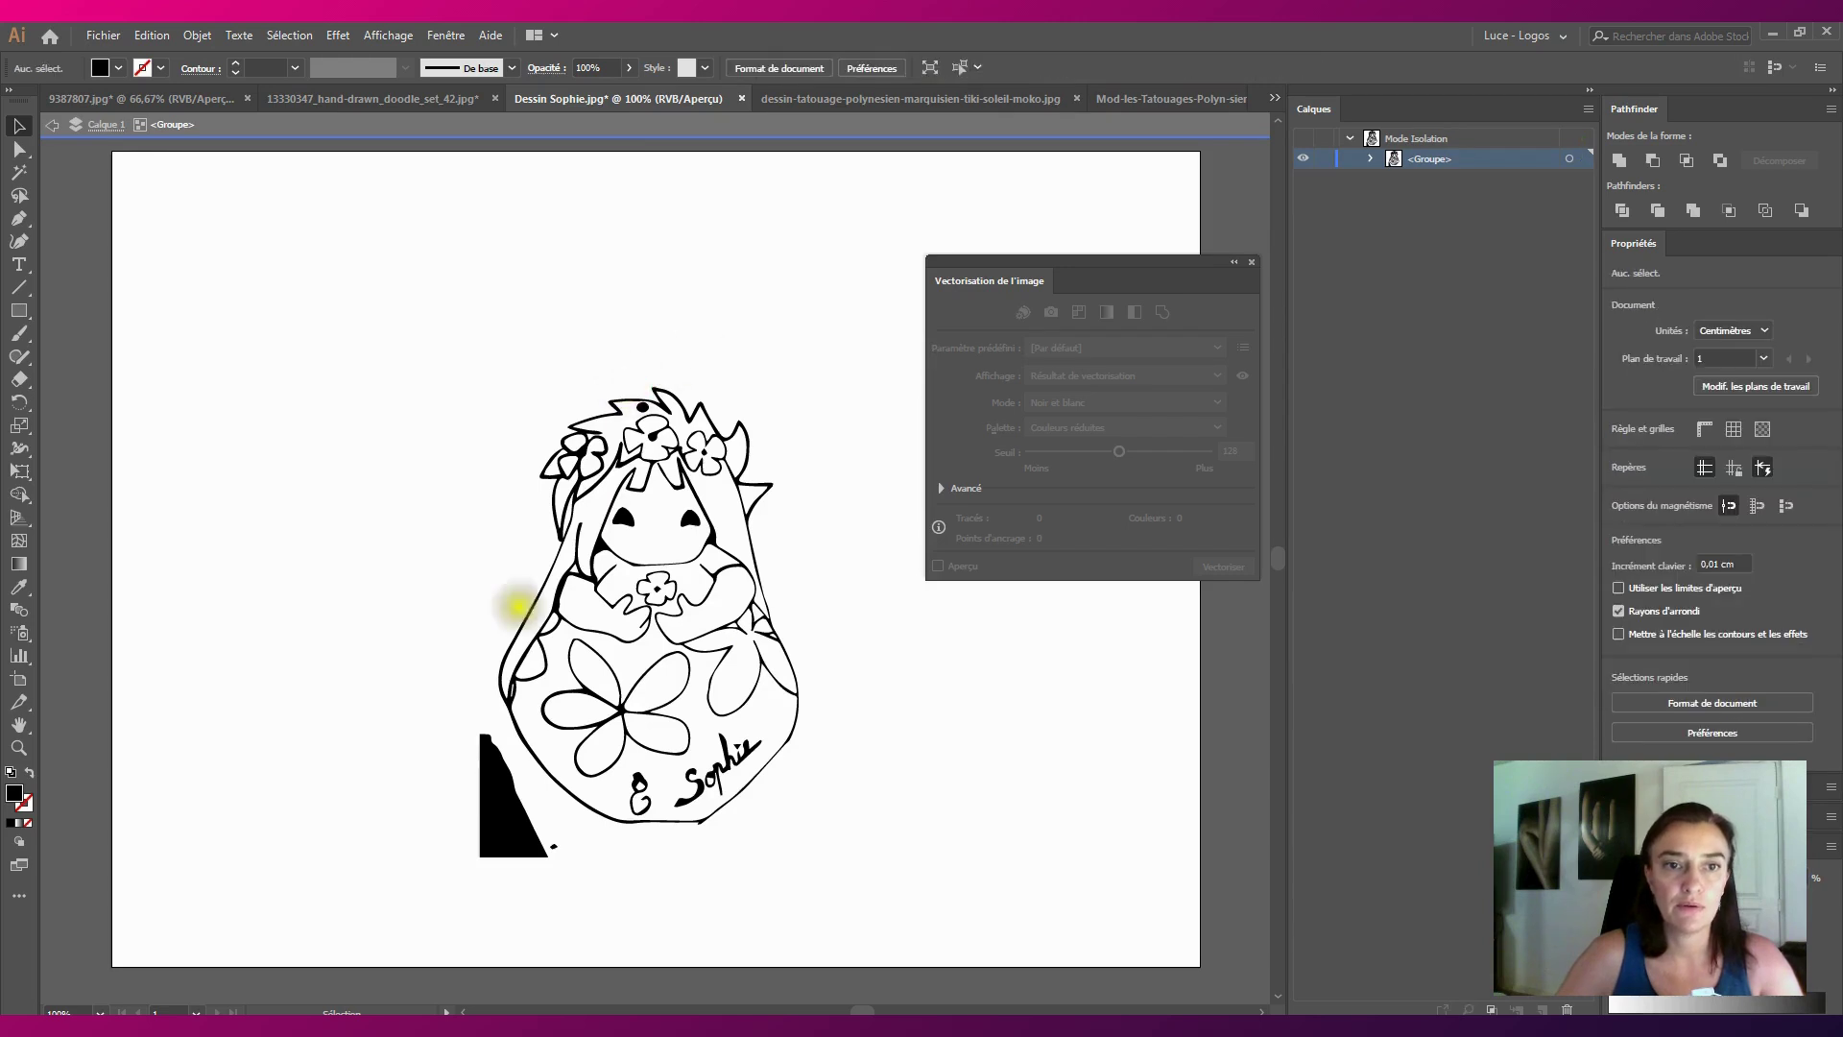
# Delete the black shadow patch and the small speck beside the doll's lower-left edge
pyautogui.click(494, 781)
pyautogui.press('Delete')
pyautogui.moveTo(536, 826)
pyautogui.mouseDown()
pyautogui.moveTo(547, 853)
pyautogui.moveTo(547, 807)
pyautogui.mouseUp()
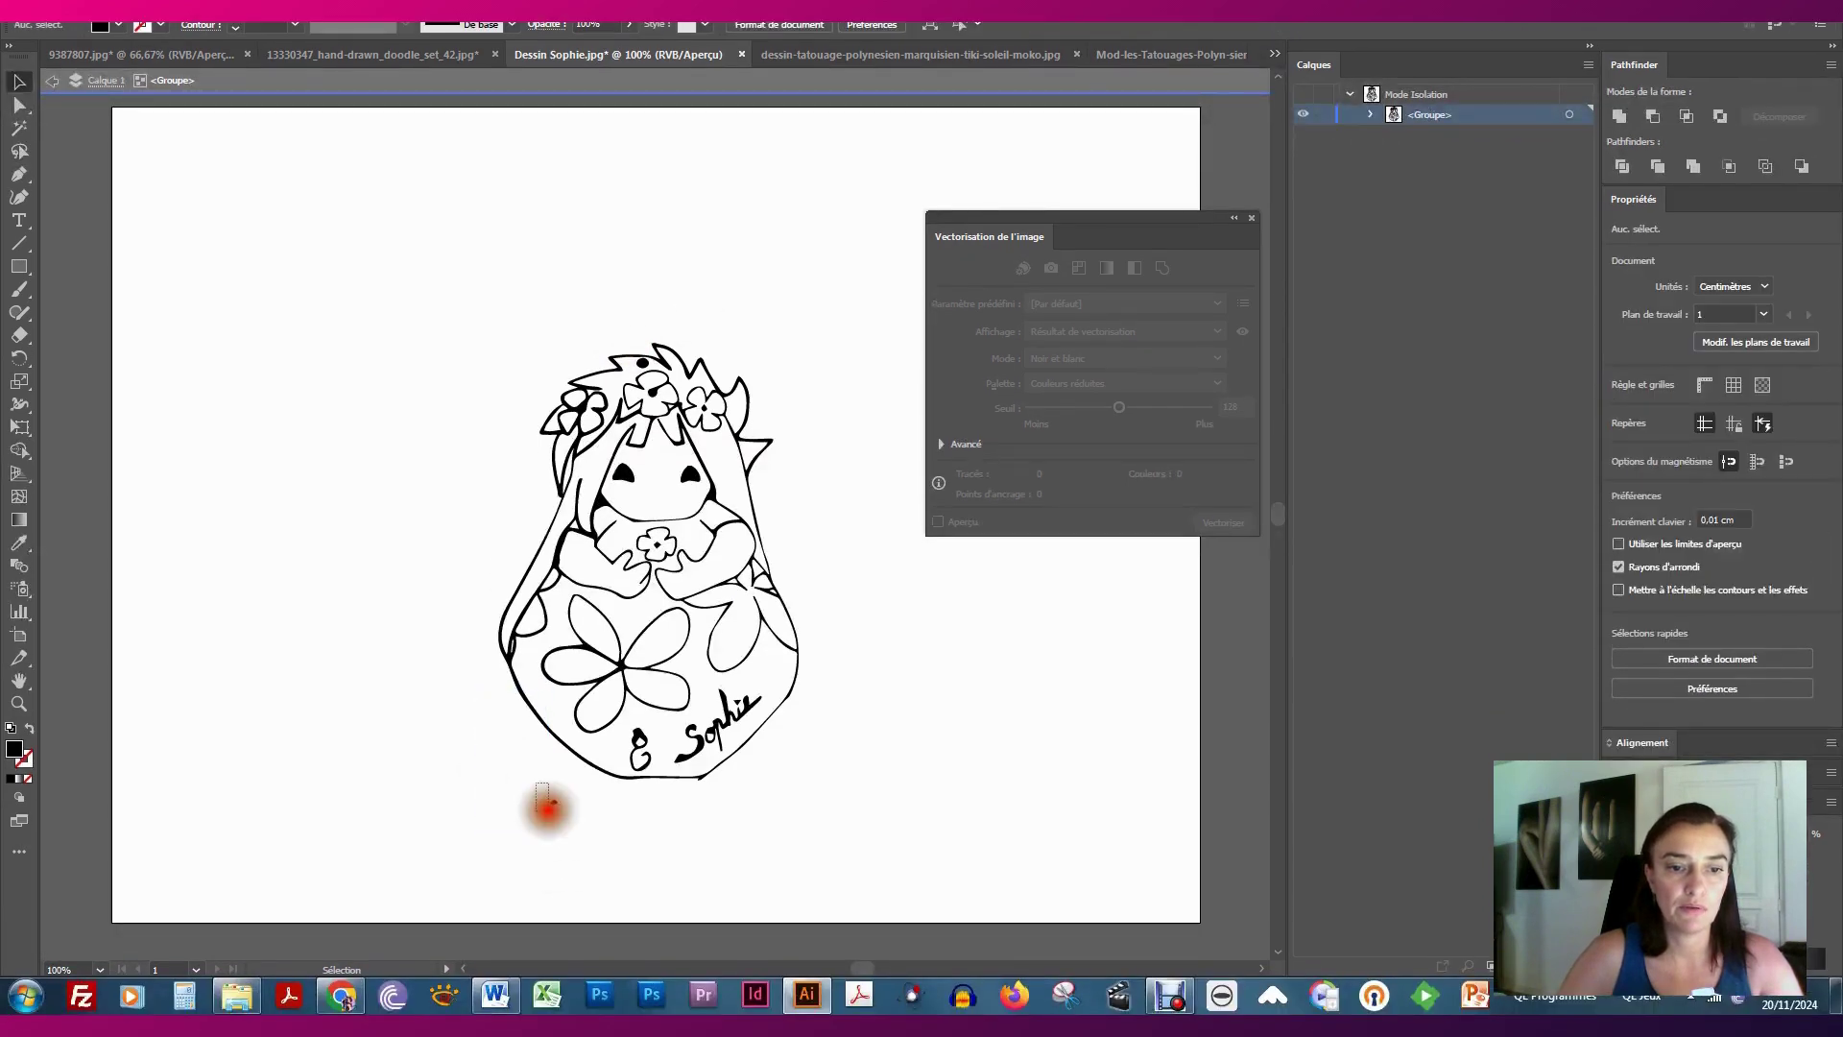
pyautogui.press('Delete')
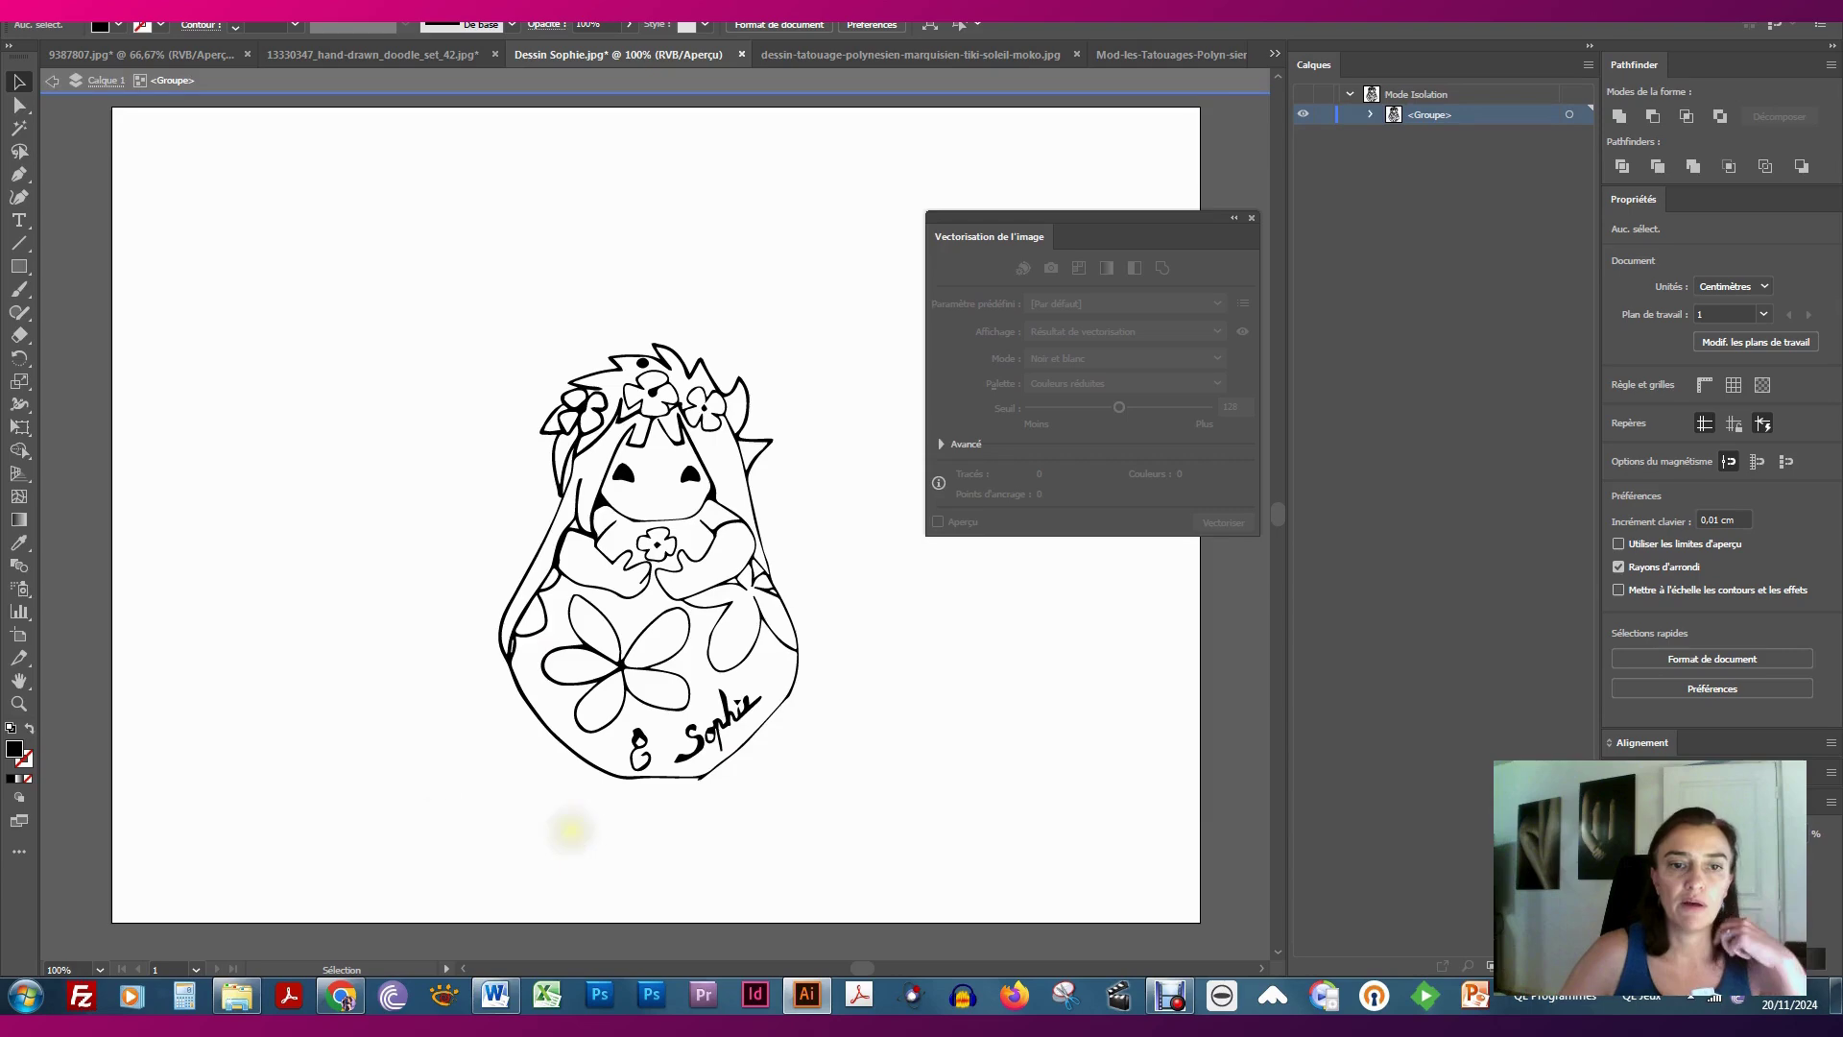
# Examine the doll's outlines up close around the hair flowers and fringe, and return to viewing the whole figure
pyautogui.click(18, 704)
pyautogui.click(671, 412)
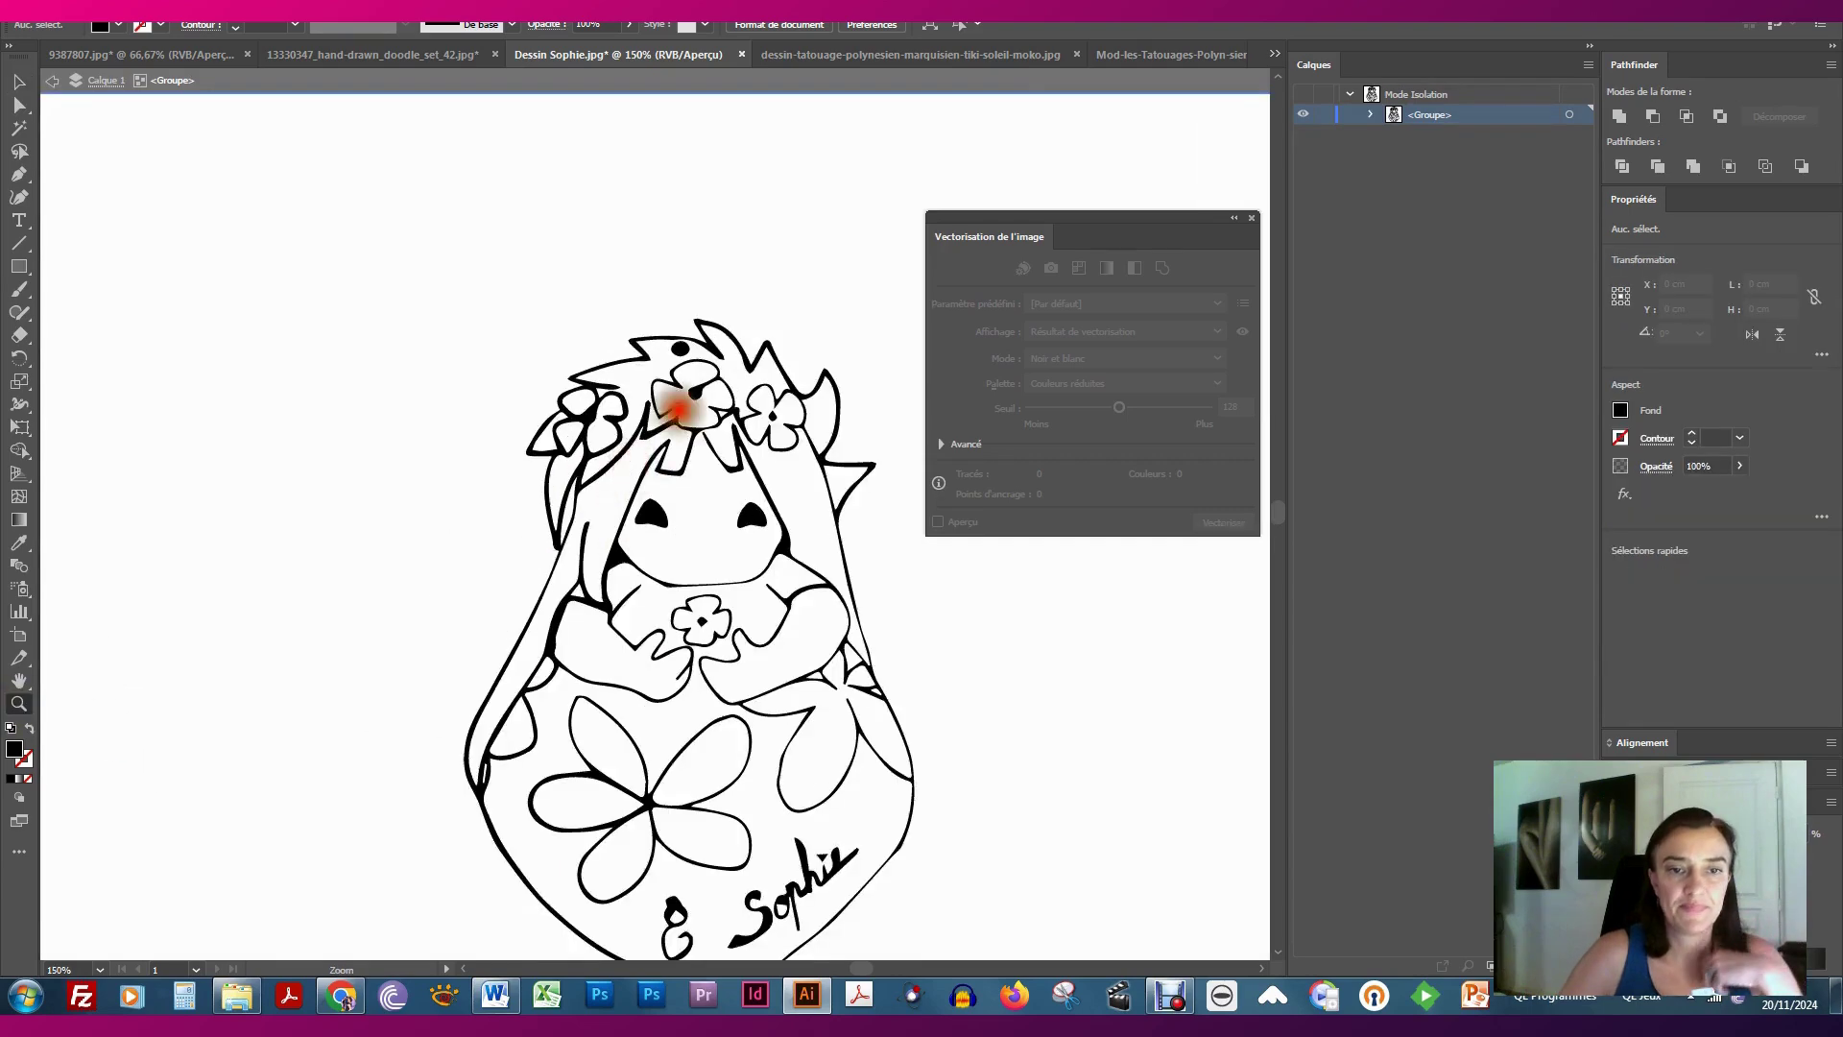
pyautogui.click(728, 399)
pyautogui.click(728, 399)
pyautogui.click(622, 586)
pyautogui.click(645, 546)
pyautogui.click(649, 435)
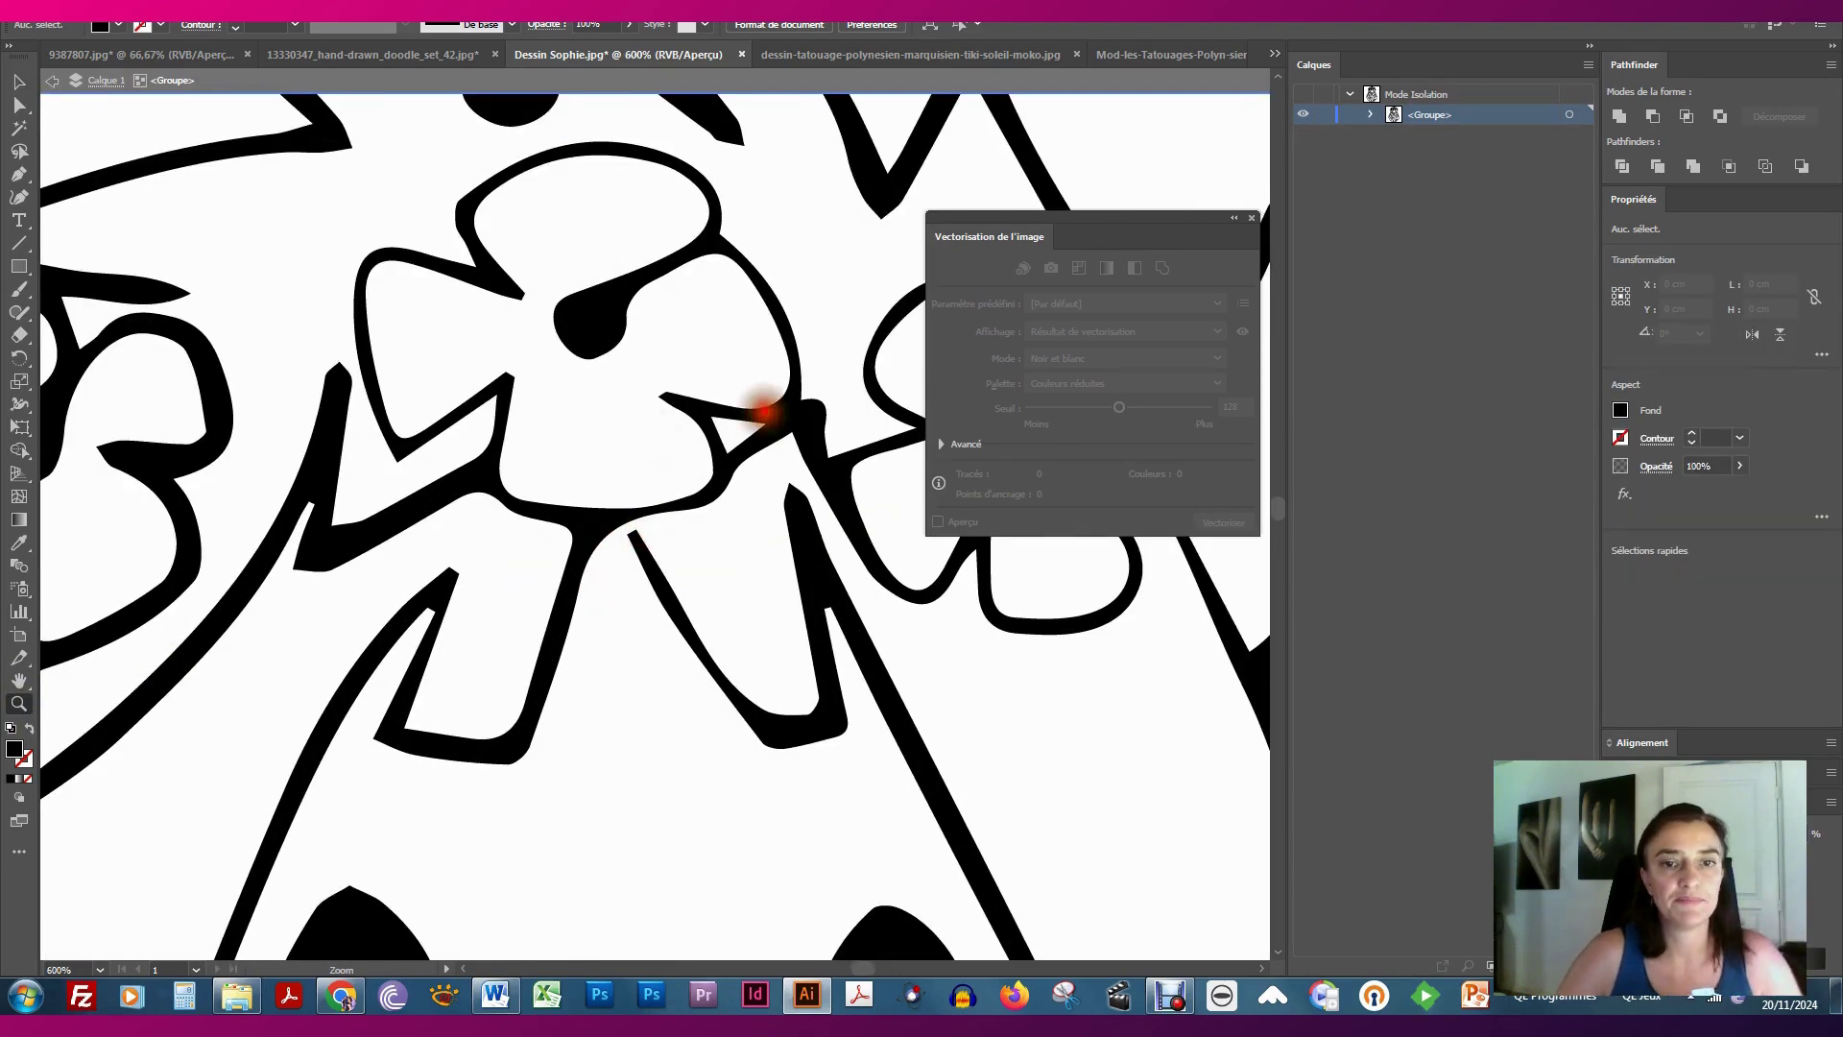
pyautogui.keyDown('alt'); pyautogui.click(732, 355); pyautogui.keyUp('alt')
pyautogui.keyDown('alt'); pyautogui.click(543, 588); pyautogui.keyUp('alt')
pyautogui.keyDown('alt'); pyautogui.click(707, 687); pyautogui.keyUp('alt')
pyautogui.keyDown('alt'); pyautogui.click(720, 662); pyautogui.keyUp('alt')
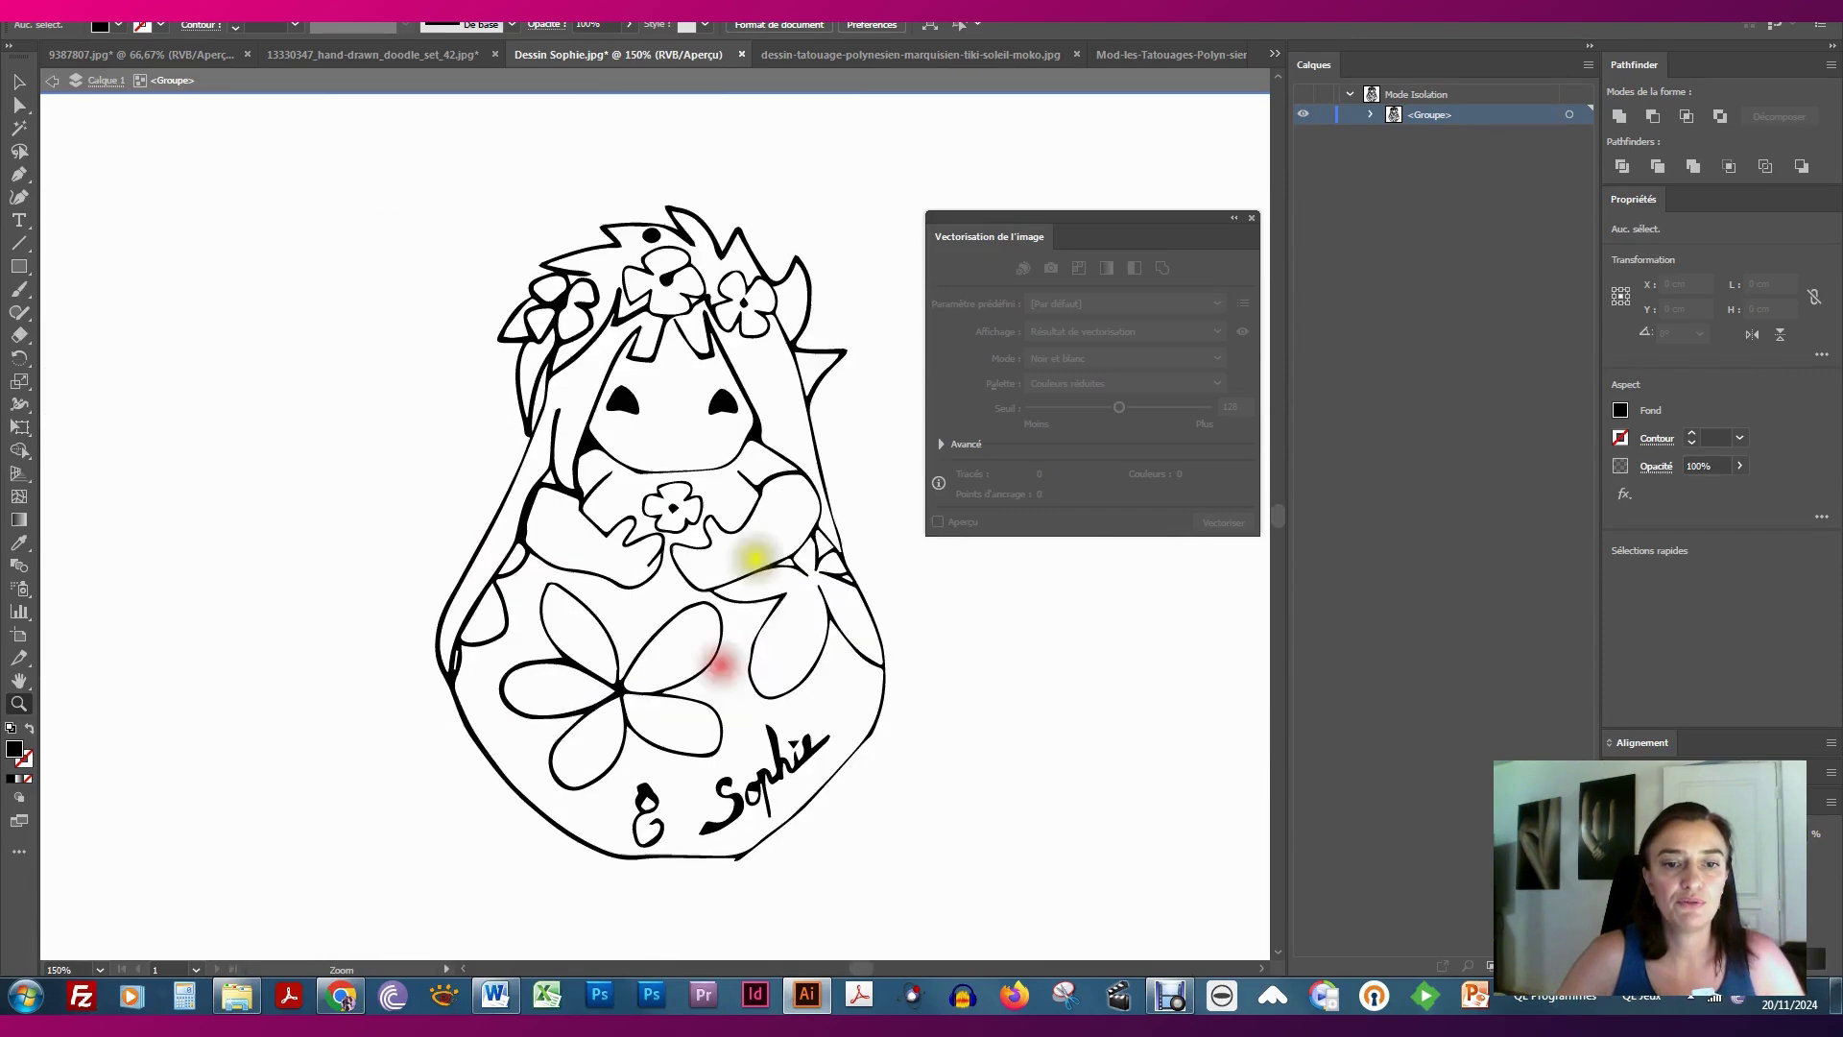